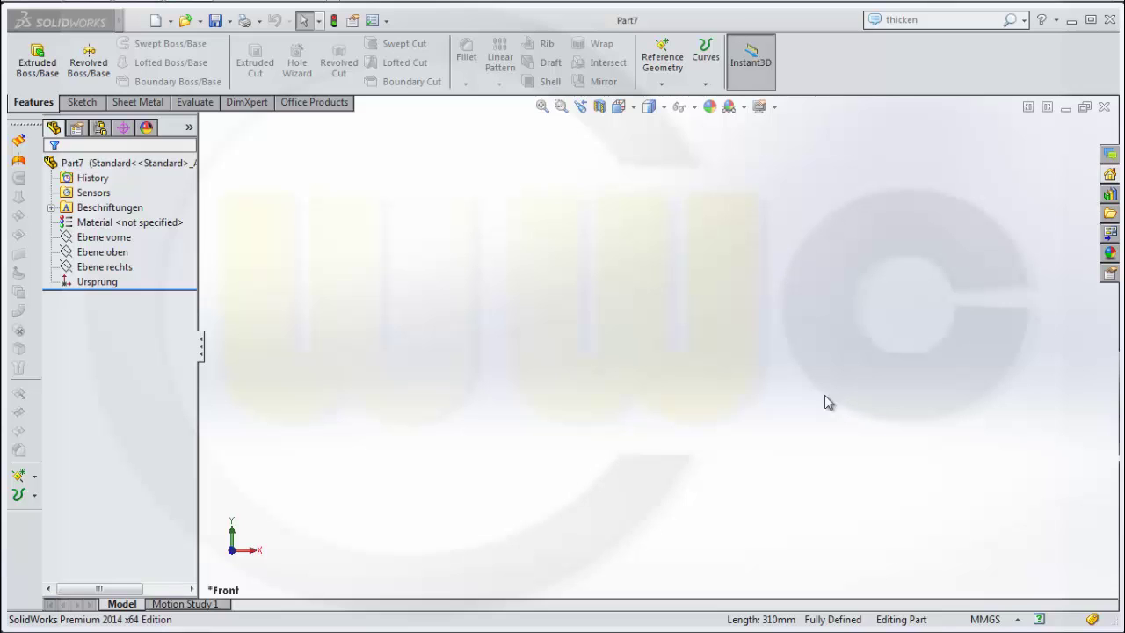
On the front plane (Ebene vorne), sketch a stepped base from the origin, about 110 mm wide and 22 mm high, with a vertical line above its inner end.
left_click(77, 102)
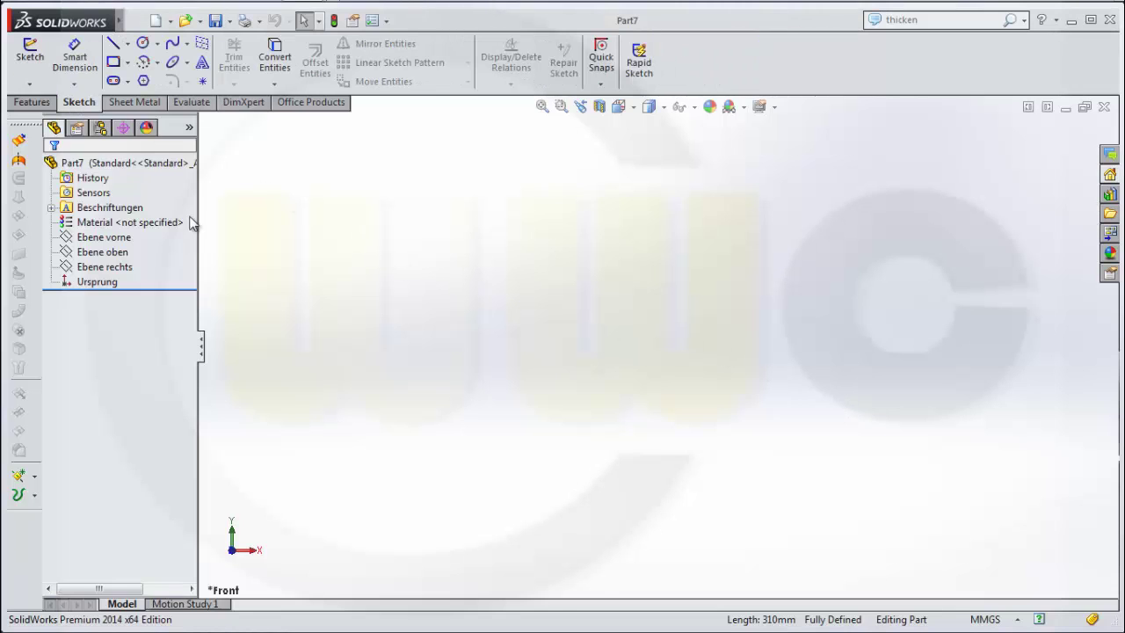
left_click(128, 253)
left_click(128, 238)
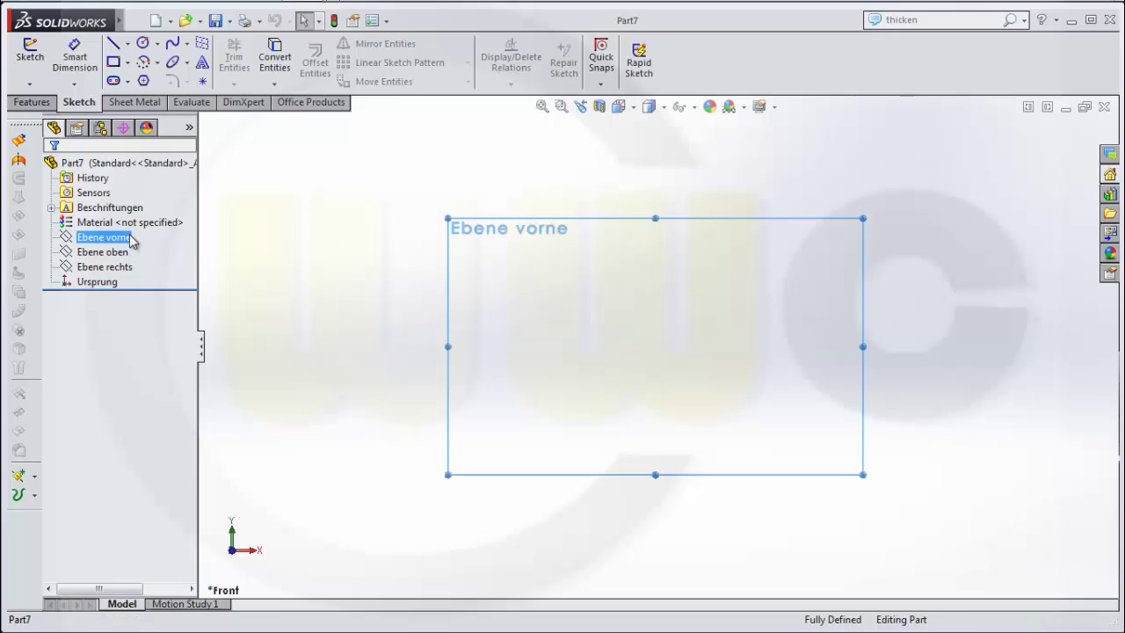
left_click(117, 49)
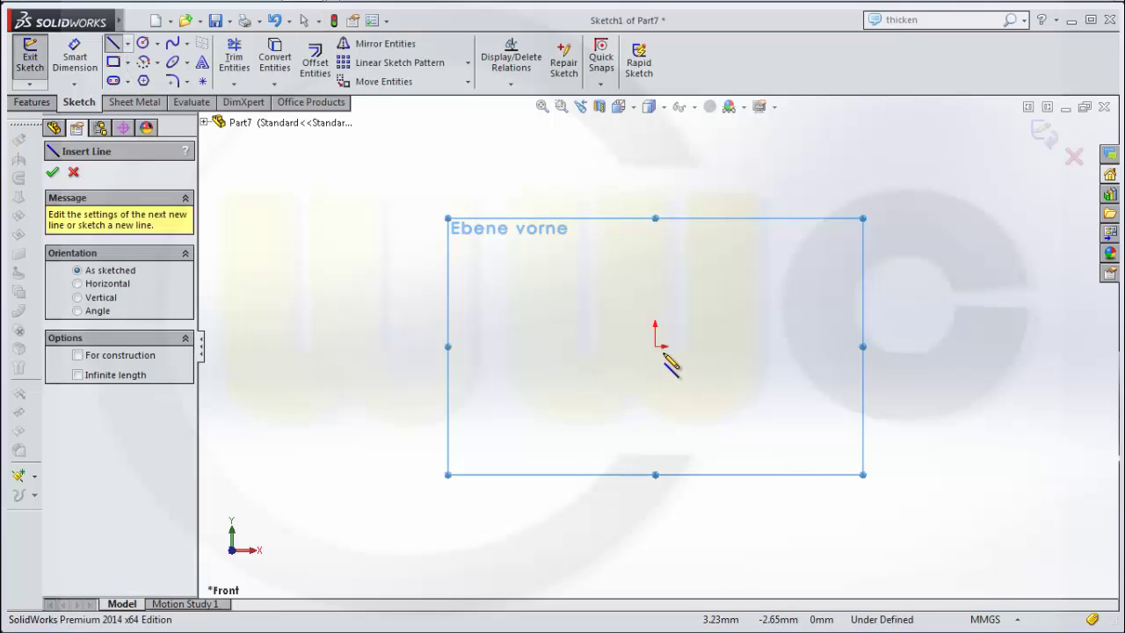
left_click(654, 346)
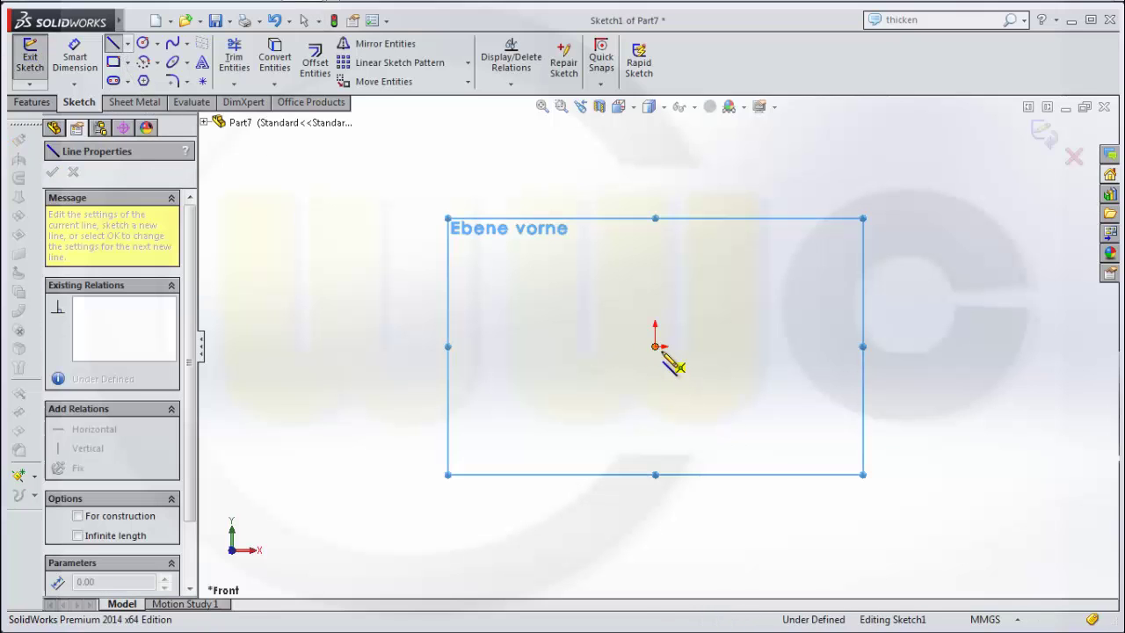
left_click(911, 346)
left_click(912, 296)
left_click(755, 295)
left_click(756, 219)
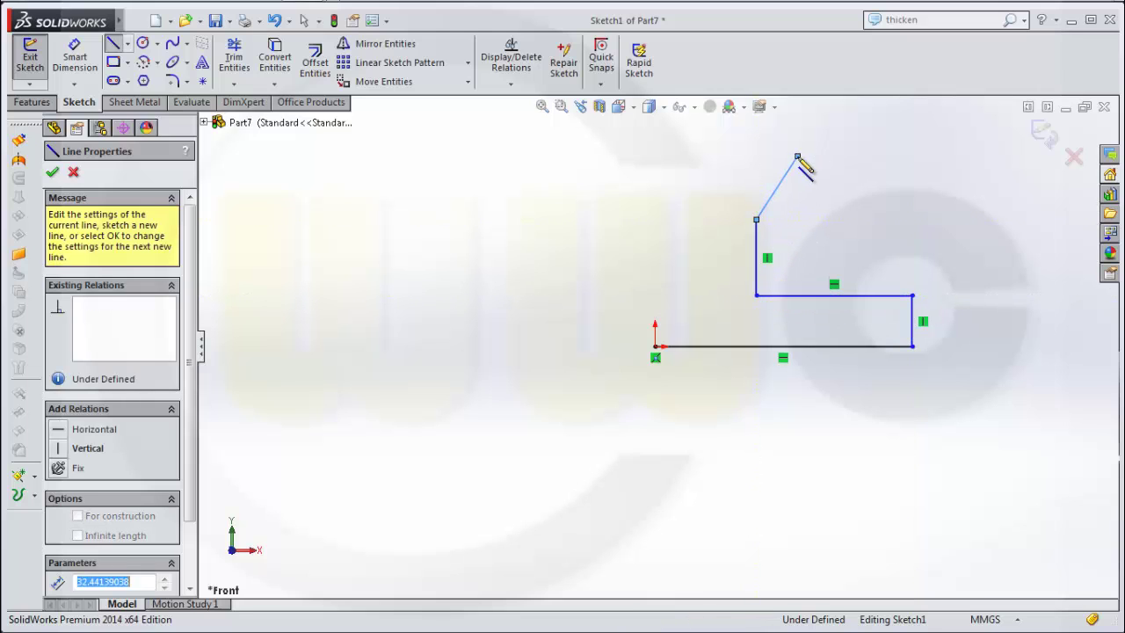
Continue the profile with an outward and an inward slanted line, a vertical line and a horizontal top line ending above the origin.
left_click(797, 155)
key("ctrl+Down")
key("ctrl+Down")
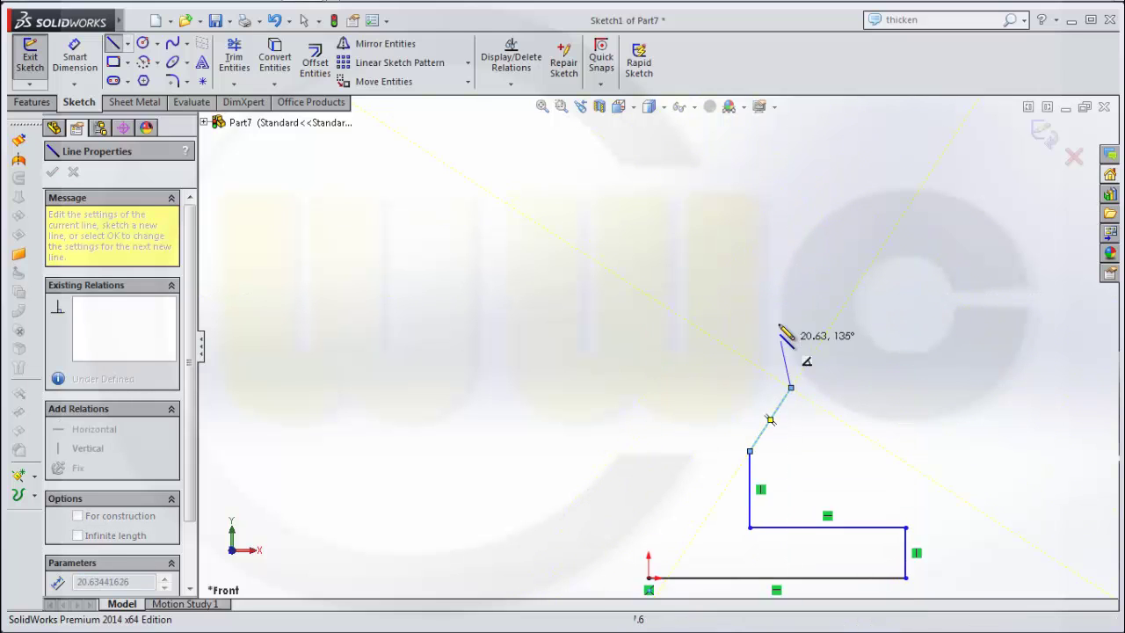
left_click(749, 291)
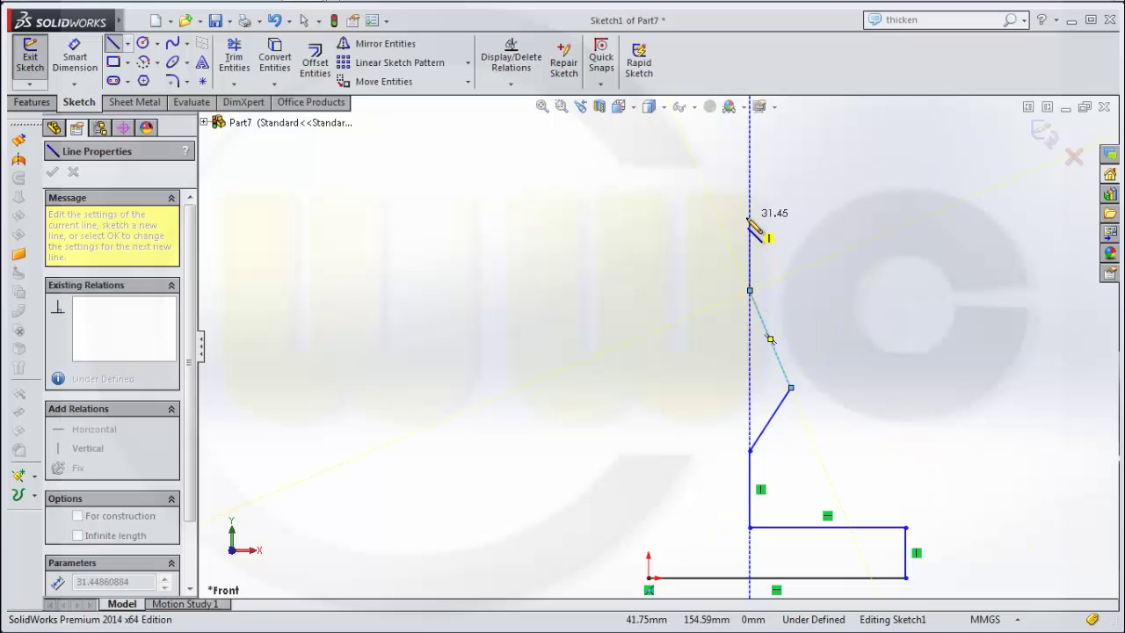
left_click(647, 219)
right_click(607, 255)
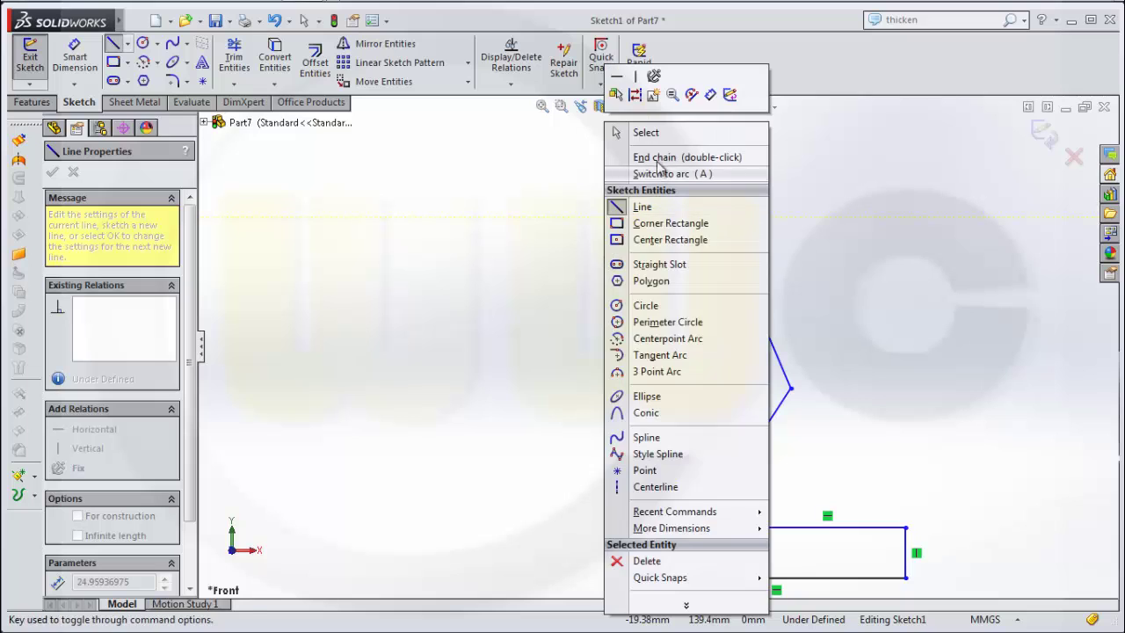
left_click(652, 132)
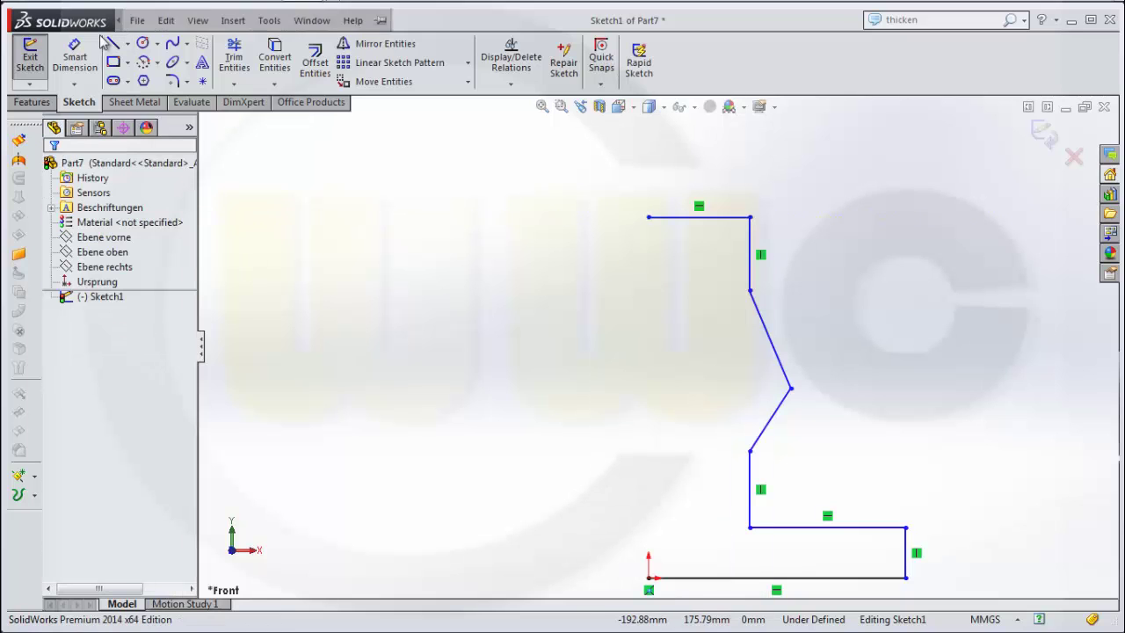
Draw a vertical centerline about 155 mm long from the free end of the top line down to the origin.
left_click(127, 43)
left_click(154, 79)
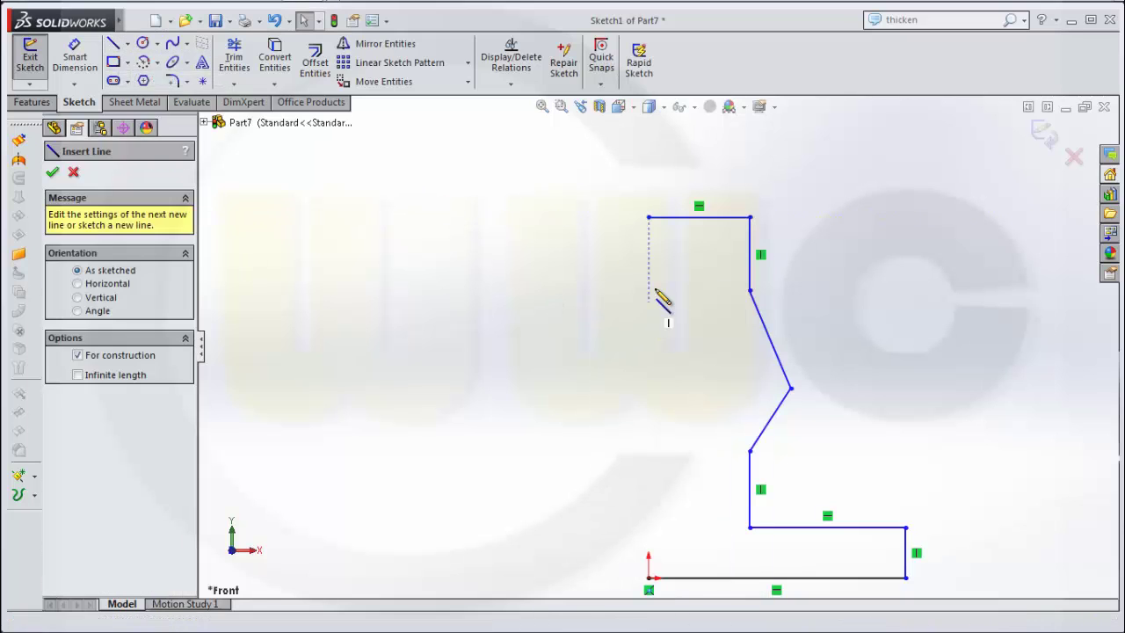
left_click(647, 217)
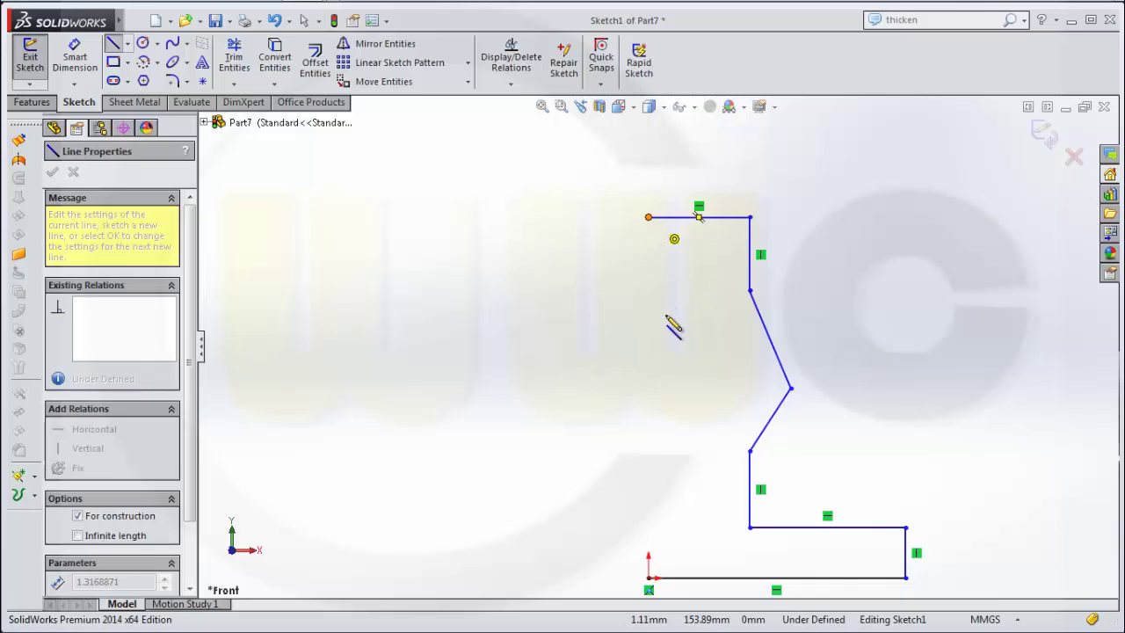
left_click(647, 577)
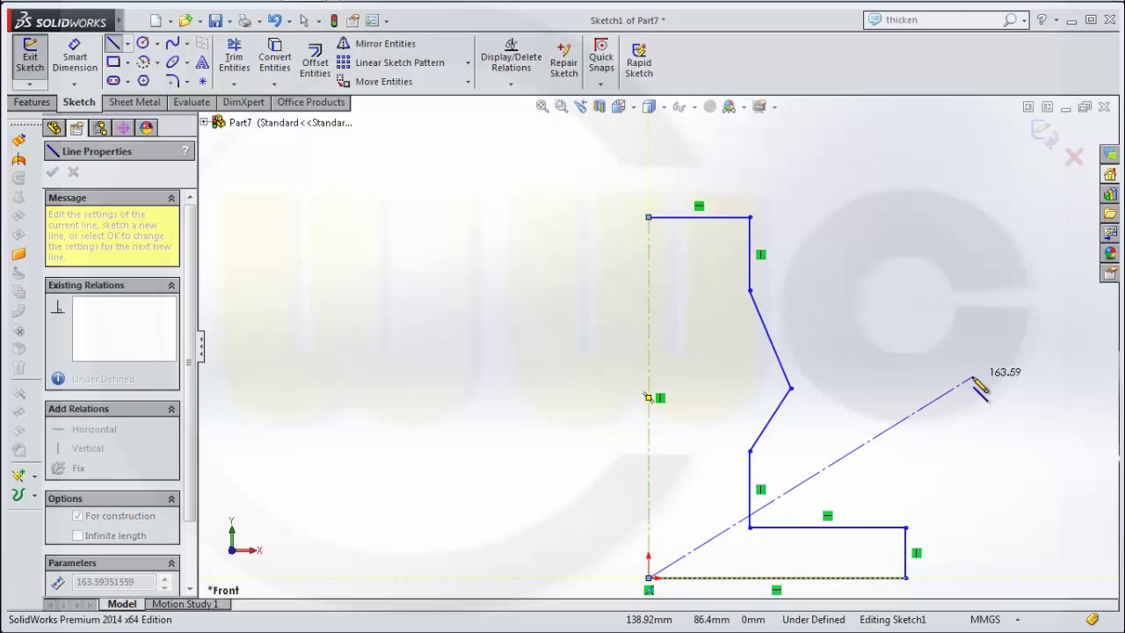
key("Escape")
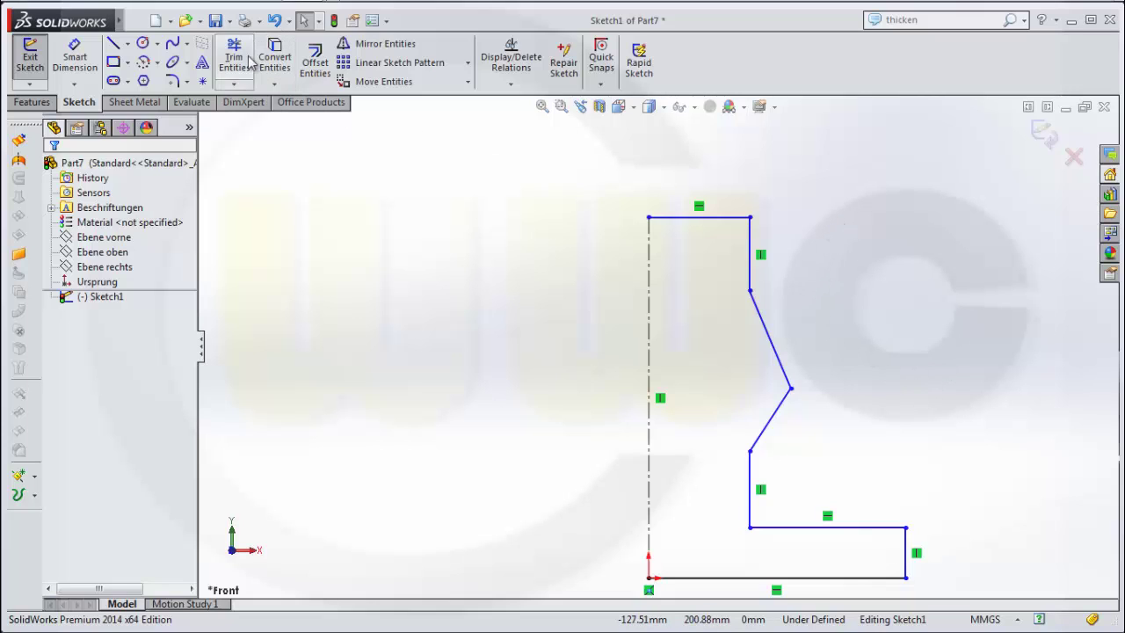
Dimension the distance from the centerline to the base's outer vertical edge as 100 mm.
left_click(77, 58)
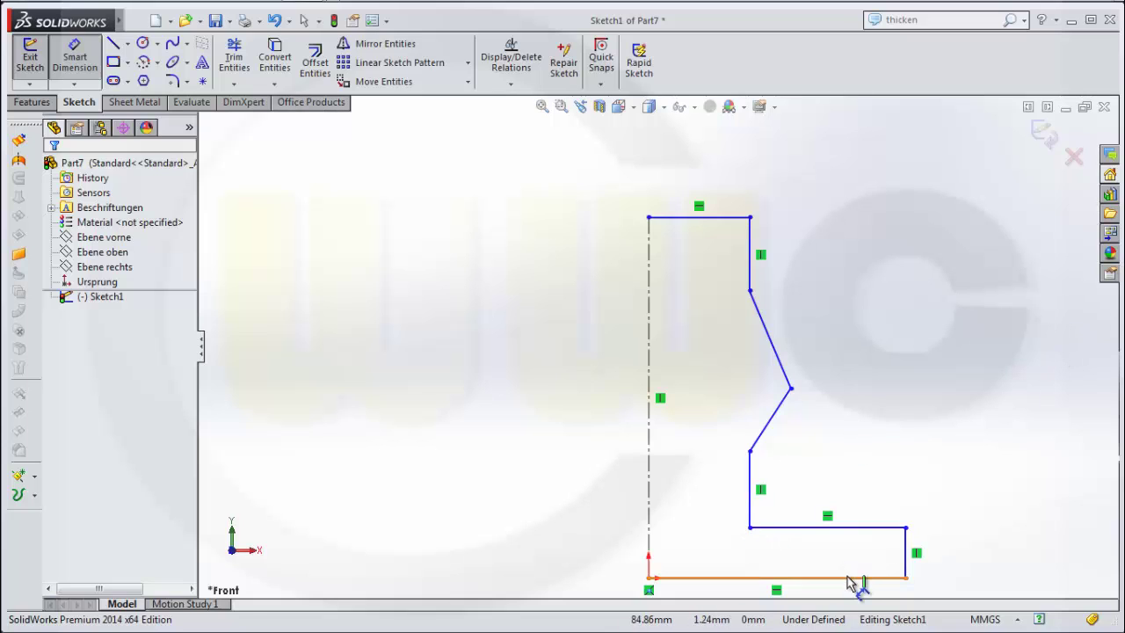
left_click(649, 545)
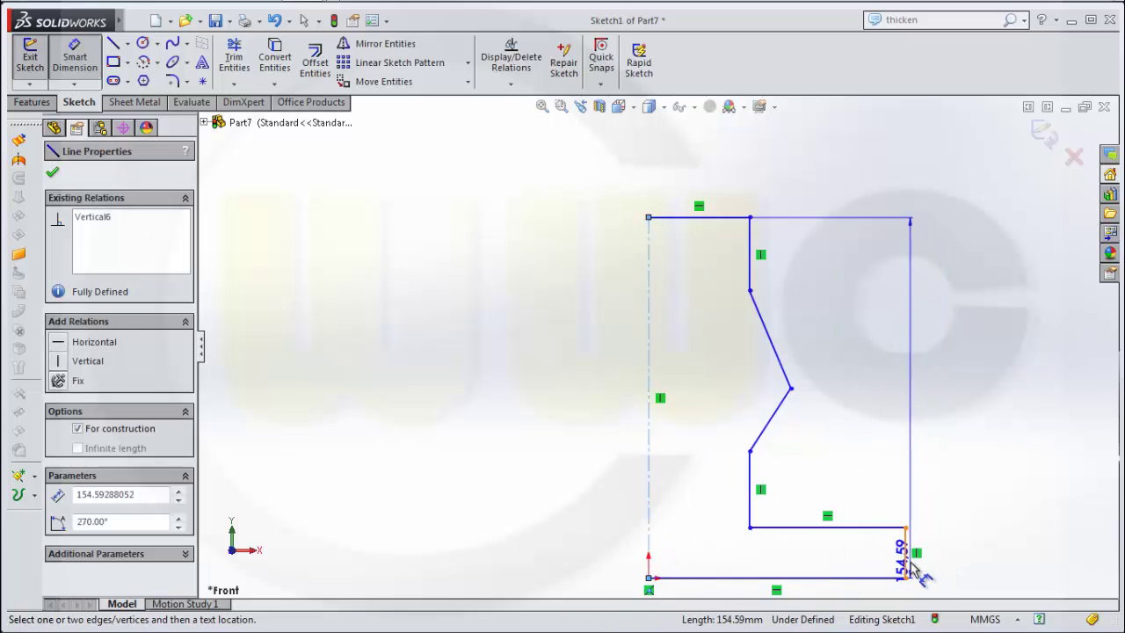
left_click(907, 565)
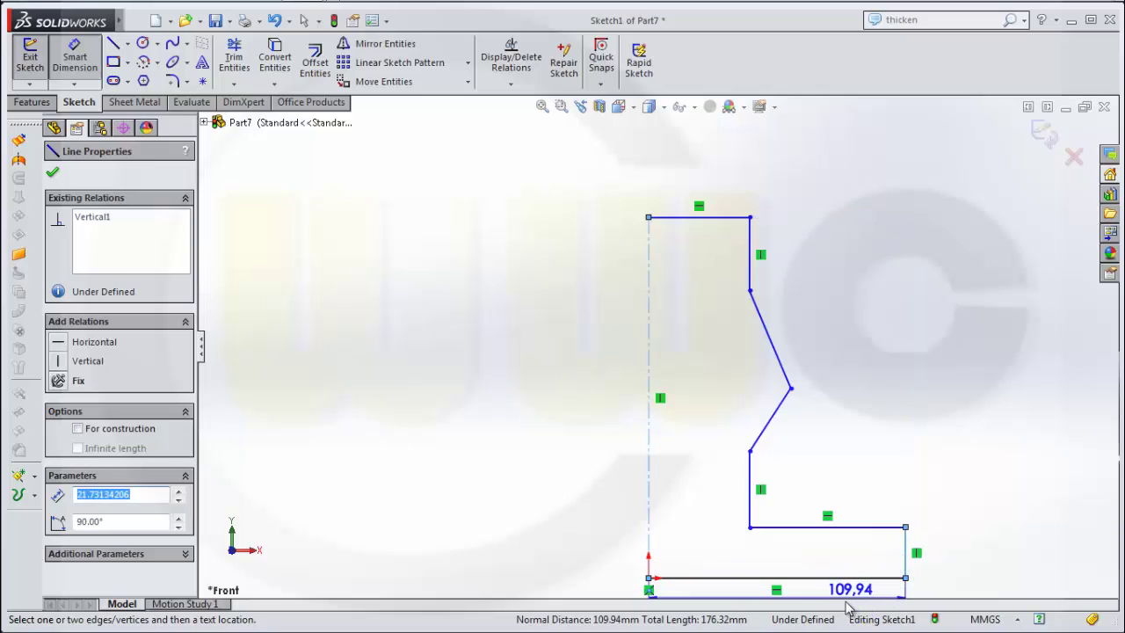
left_click(848, 604)
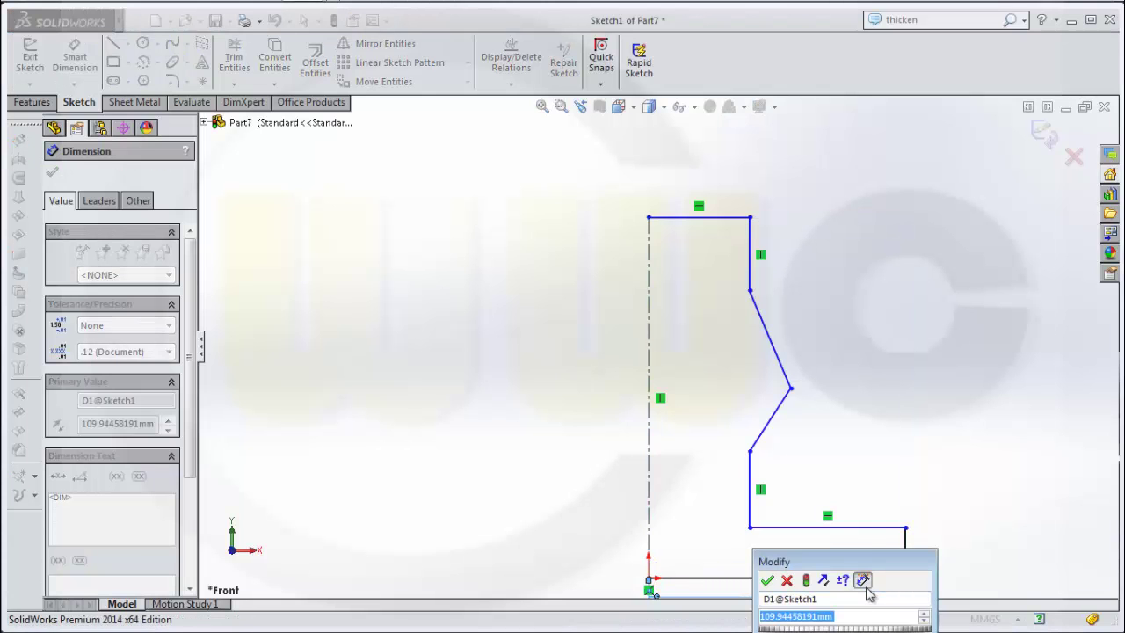
type("100")
key("Return")
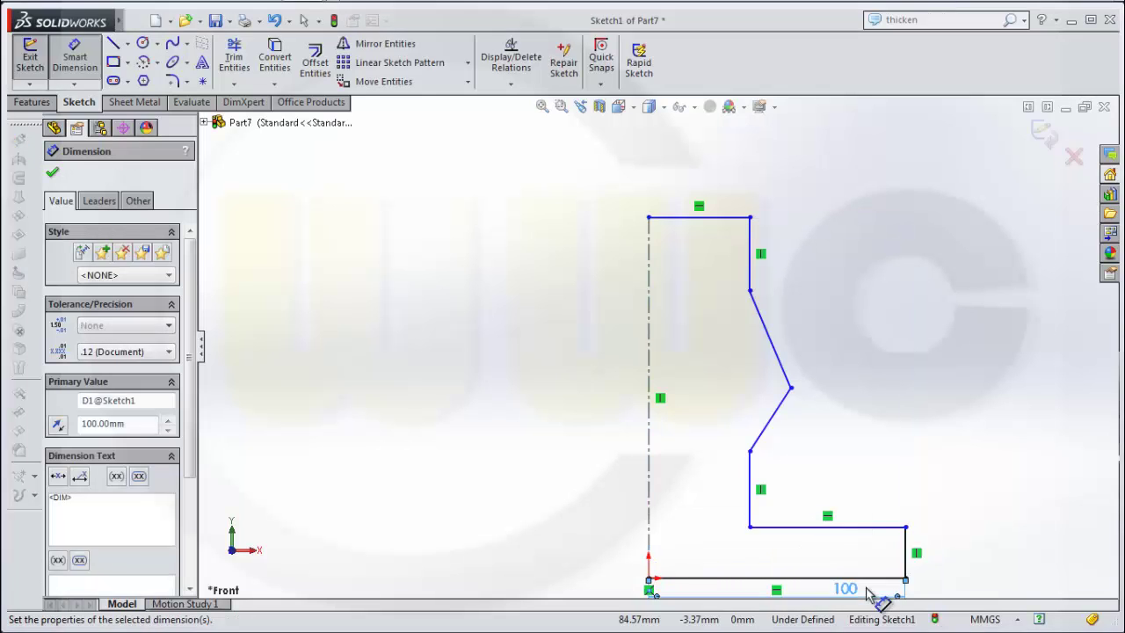
Dimension the distance from the centerline to the lower vertical neck line as 50 mm.
left_click(750, 481)
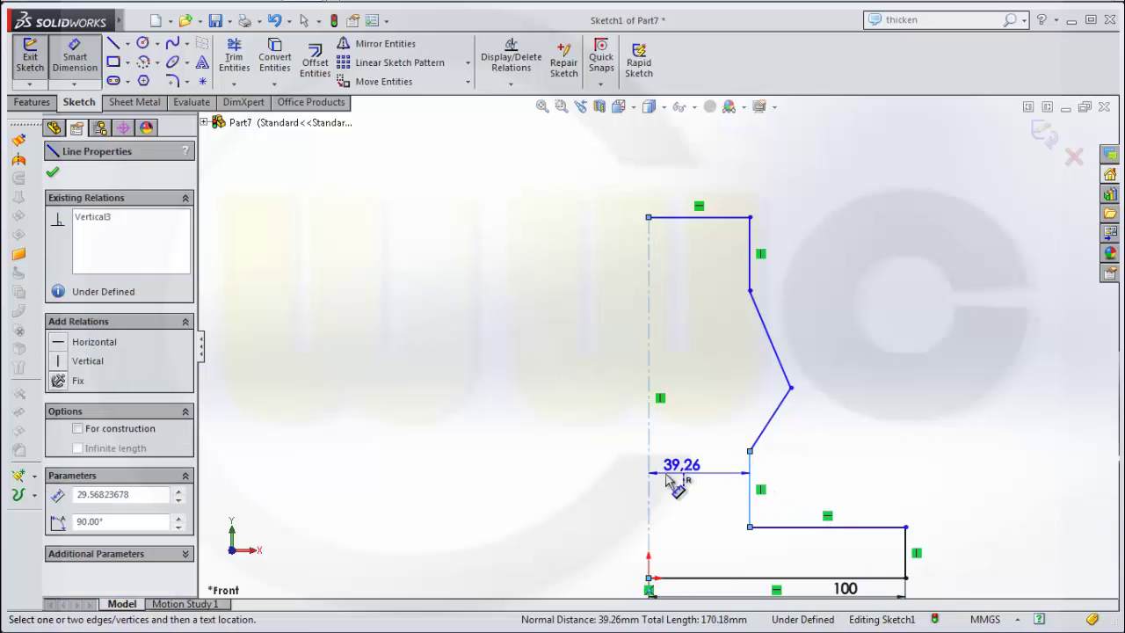
left_click(702, 474)
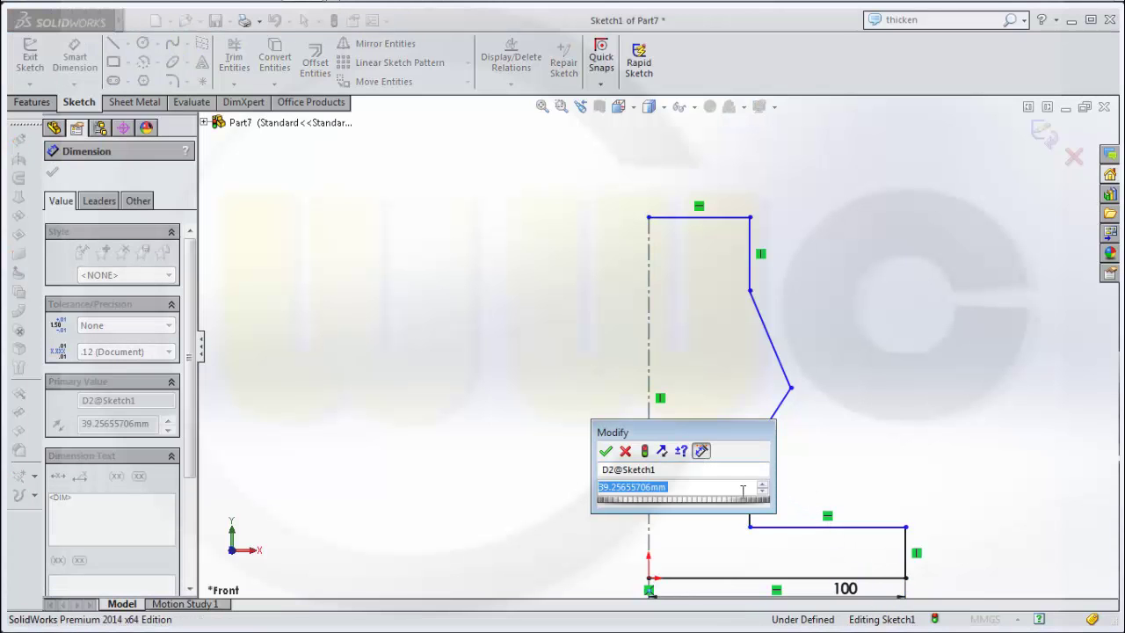
type("50")
key("Return")
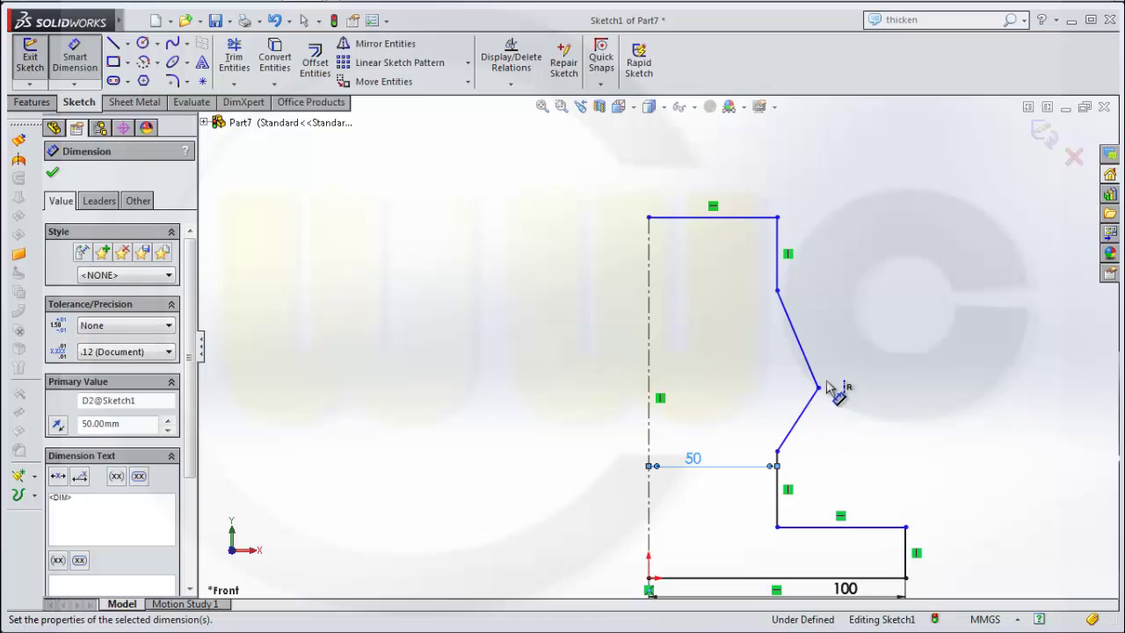
Dimension the distance from the centerline to the protruding corner between the two slanted lines as 65 mm.
left_click(819, 388)
left_click(695, 365)
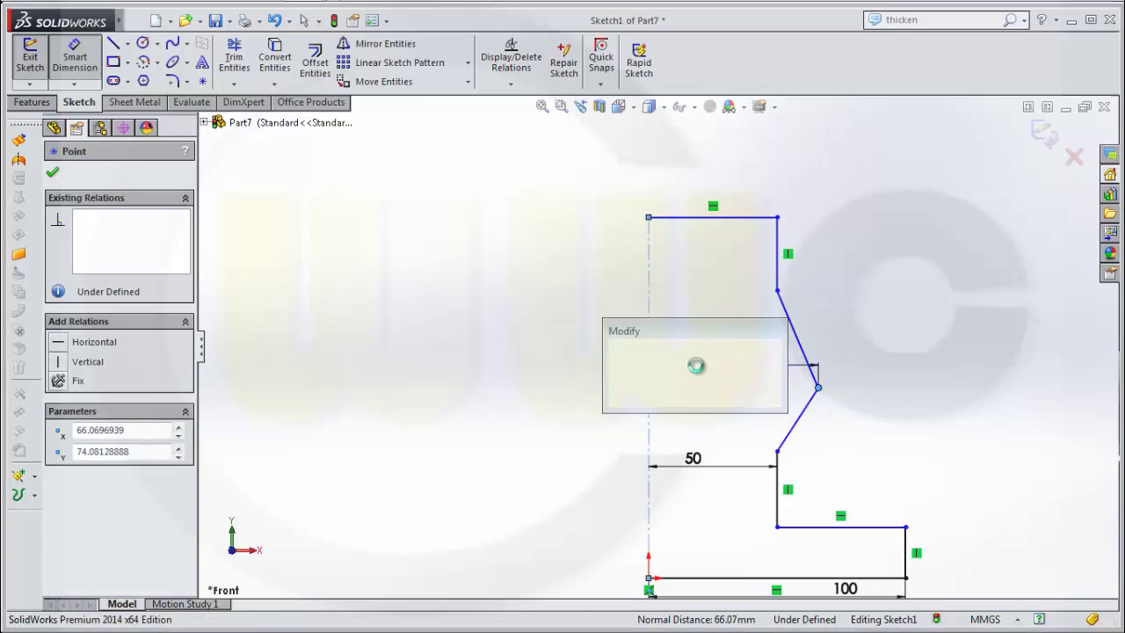
type("65")
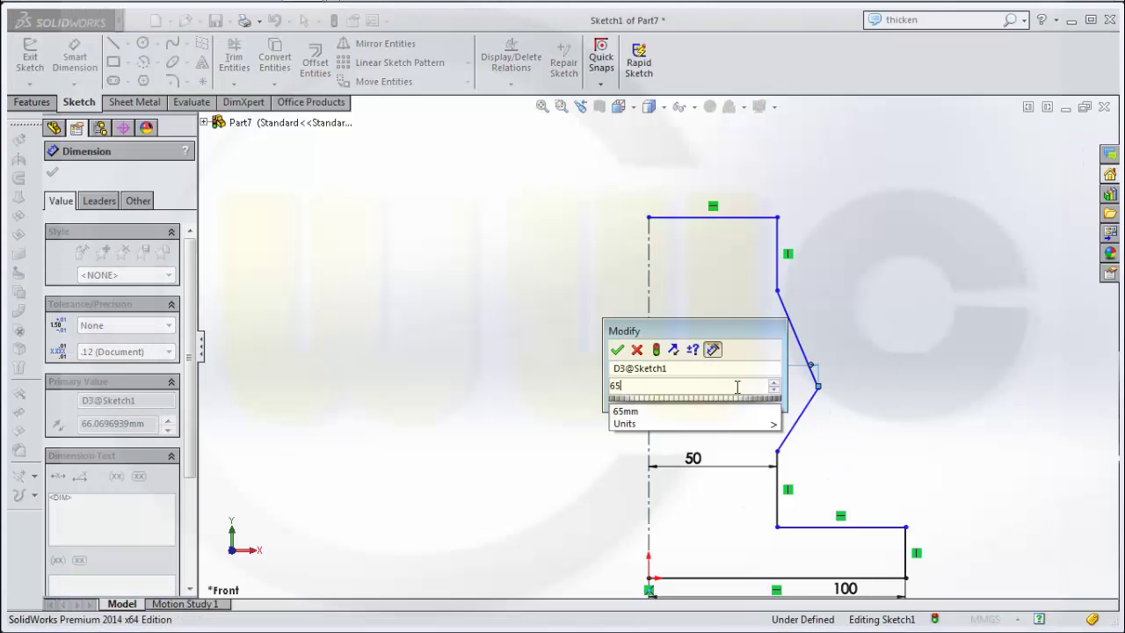
key("Return")
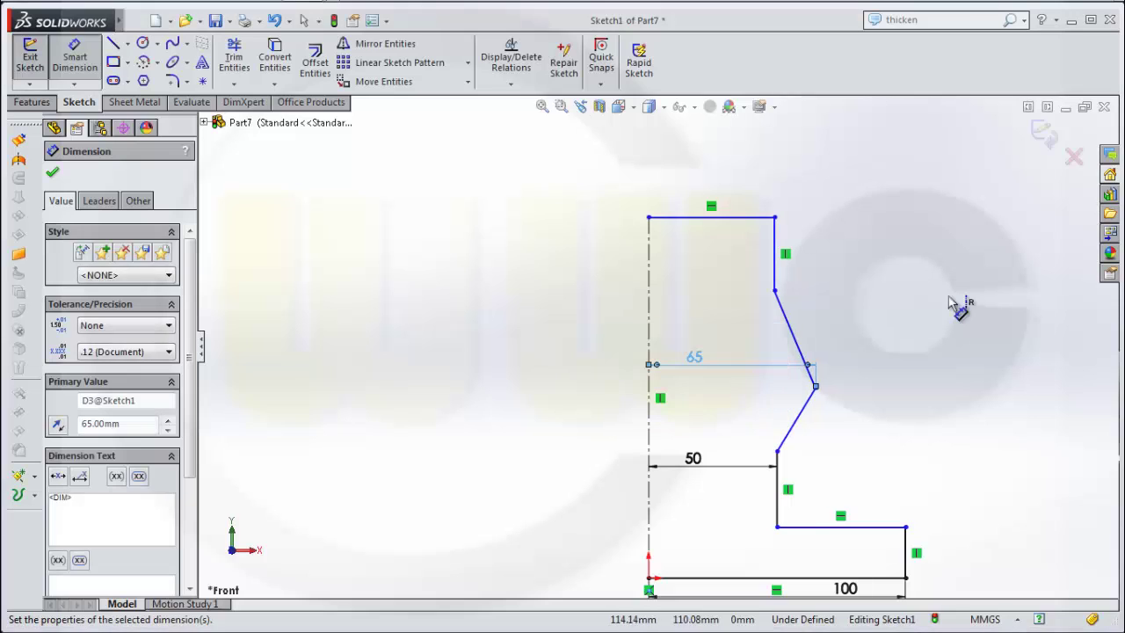
Dimension the distance from the centerline to the upper vertical line as 50 mm.
left_click(775, 261)
left_click(726, 272)
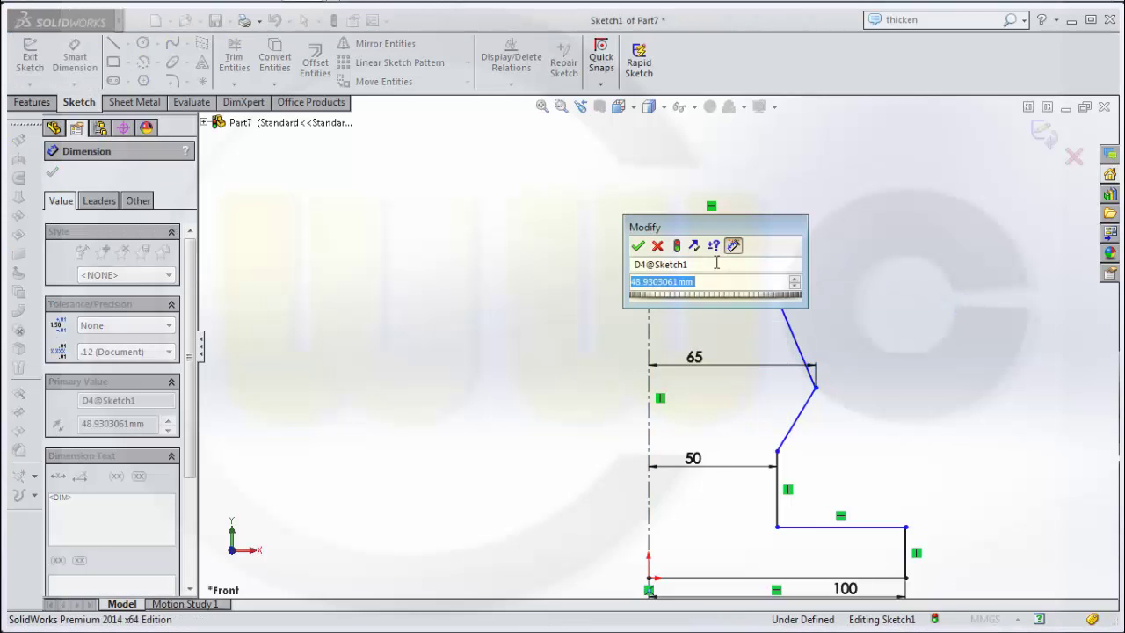
type("50")
key("Return")
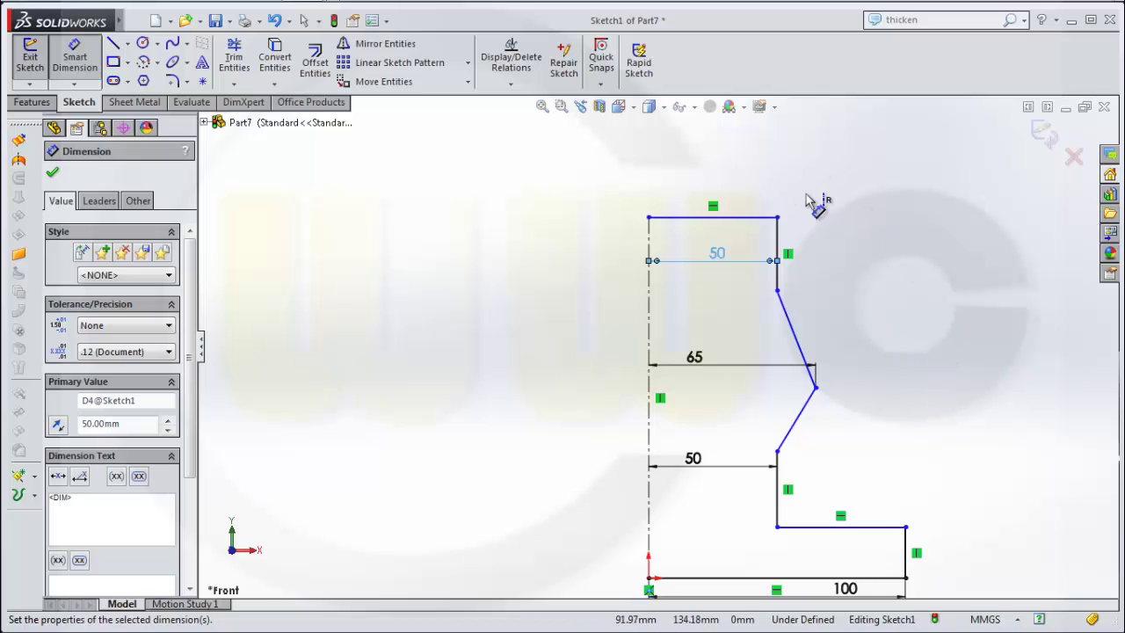
Dimension the overall profile height between the top line and the bottom line as 310 mm.
left_click(741, 219)
left_click(813, 580)
left_click(552, 453)
type("3")
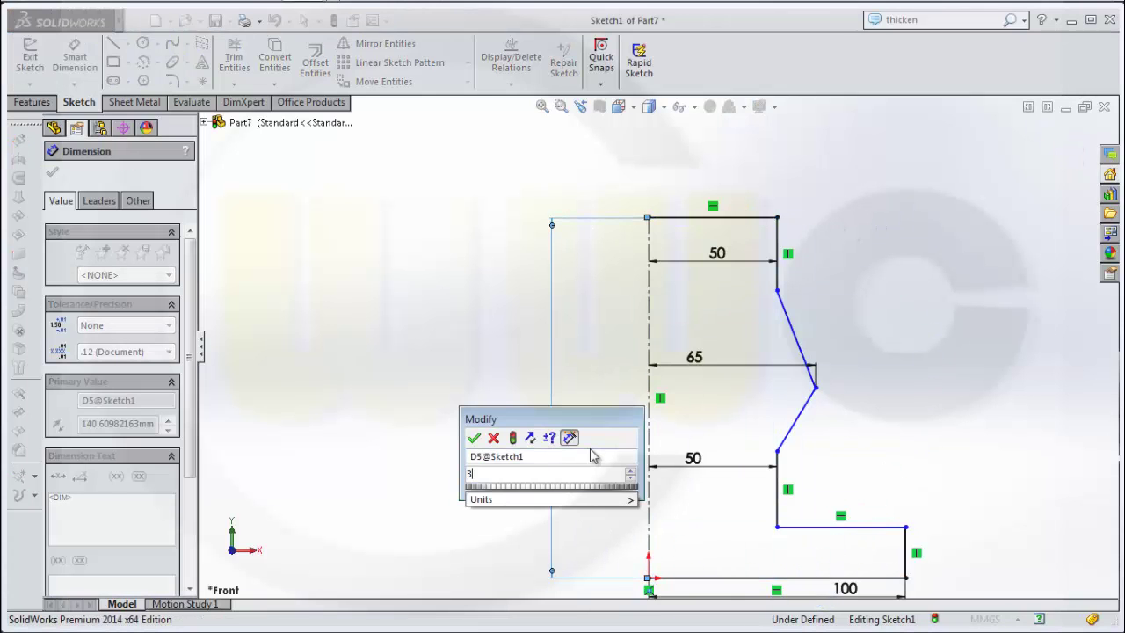
type("10")
key("Return")
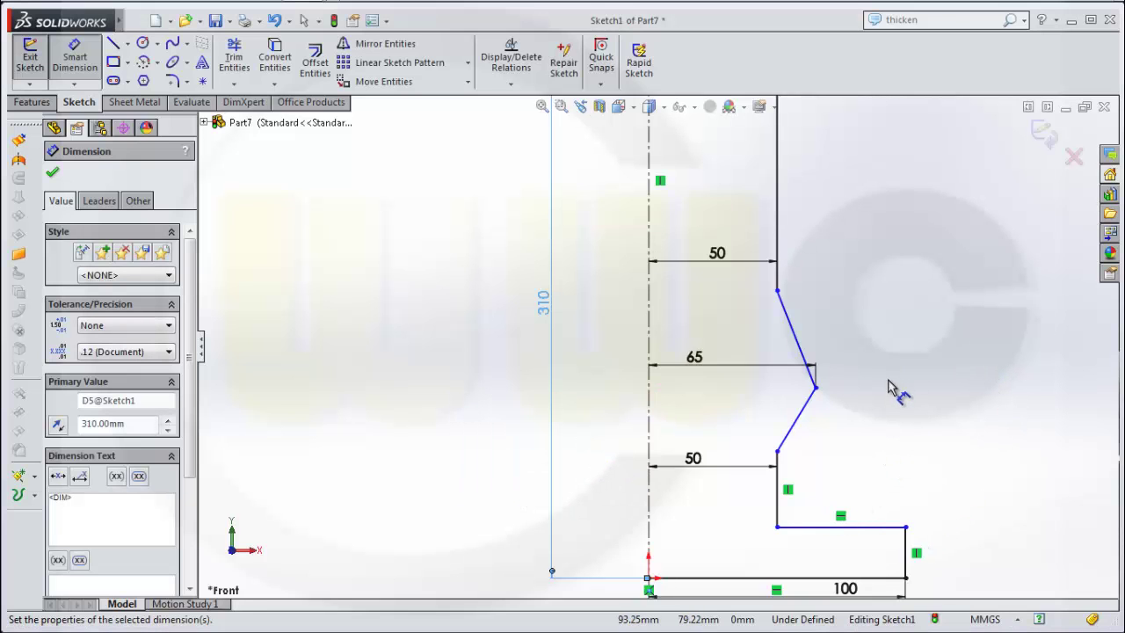
Dimension the base flange thickness between its upper and lower horizontal lines as 20 mm.
left_click(869, 527)
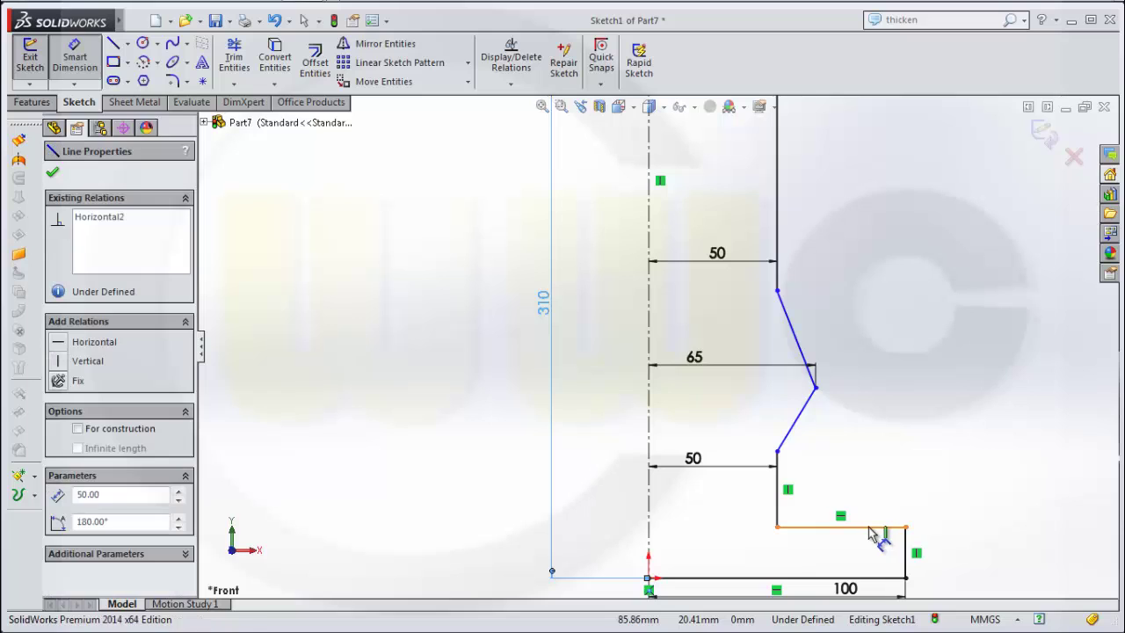
left_click(851, 577)
left_click(973, 567)
type("20")
key("Return")
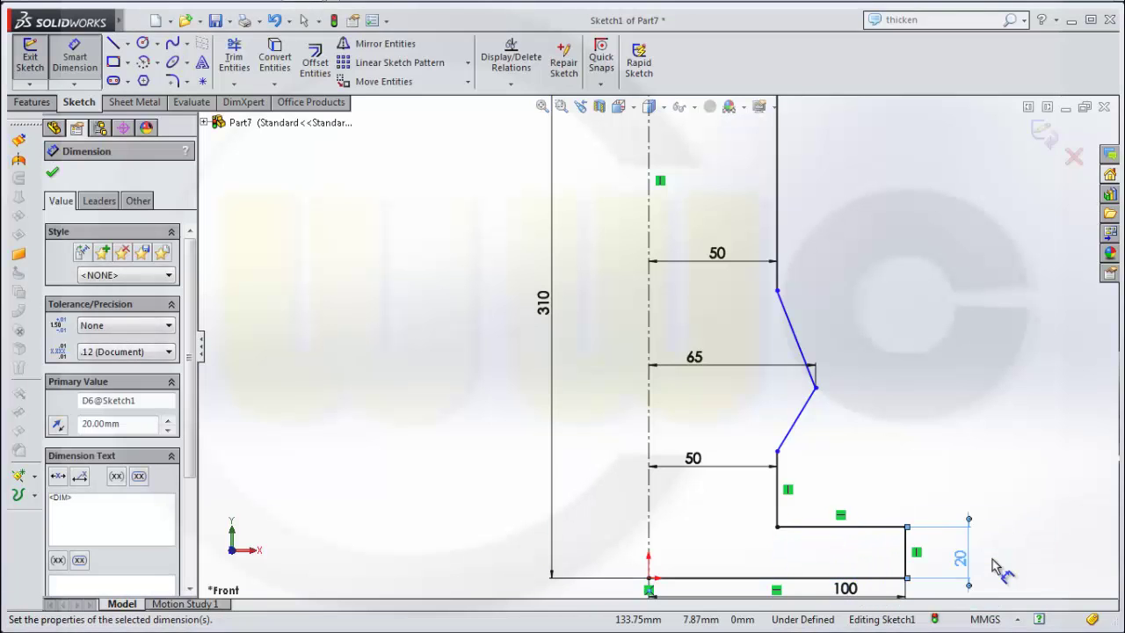
Dimension the height from the flange's upper line to the top end of the lower vertical line as 70 mm.
left_click(823, 527)
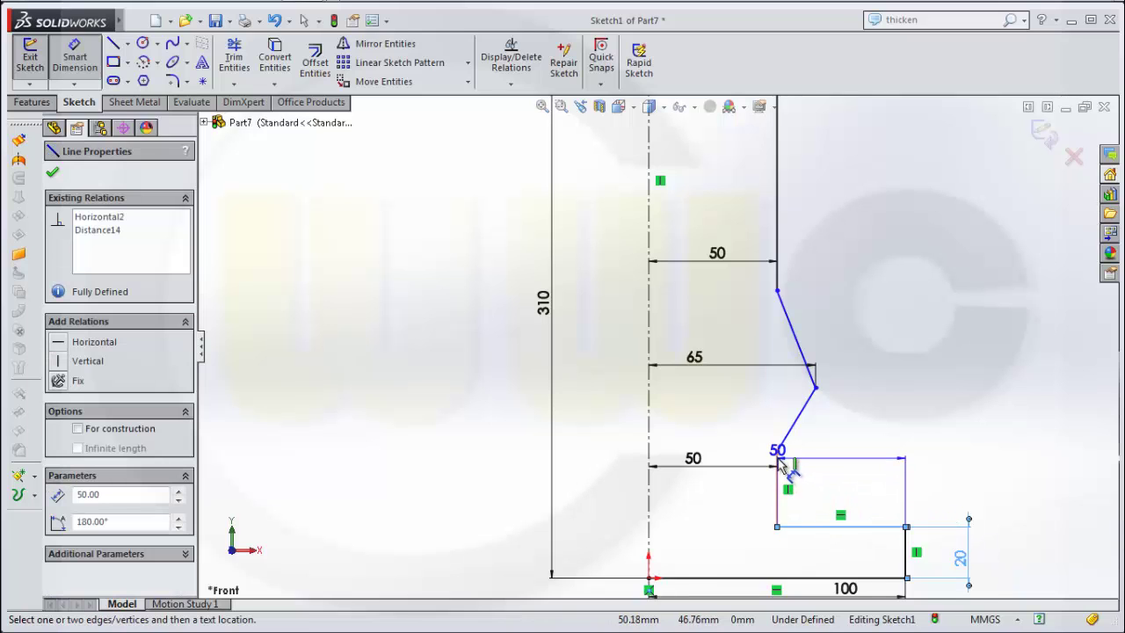
left_click(777, 452)
left_click(977, 479)
type("70")
key("Return")
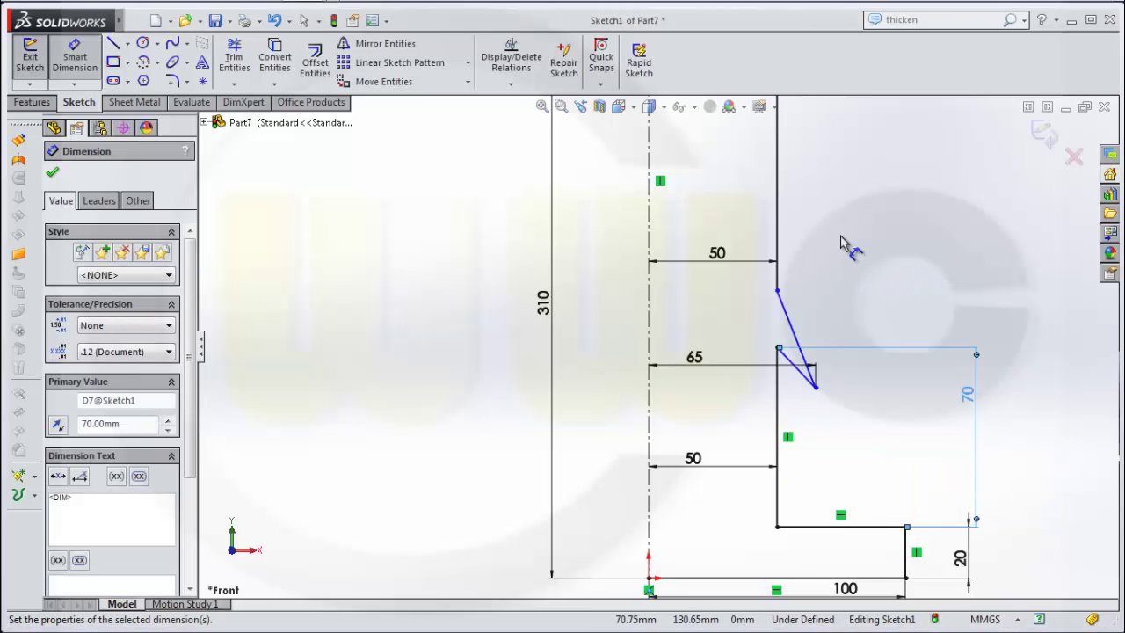
Dimension the vertical distance from the top line to the lower end of the upper vertical line as 50 mm.
key("z")
key("z")
key("z")
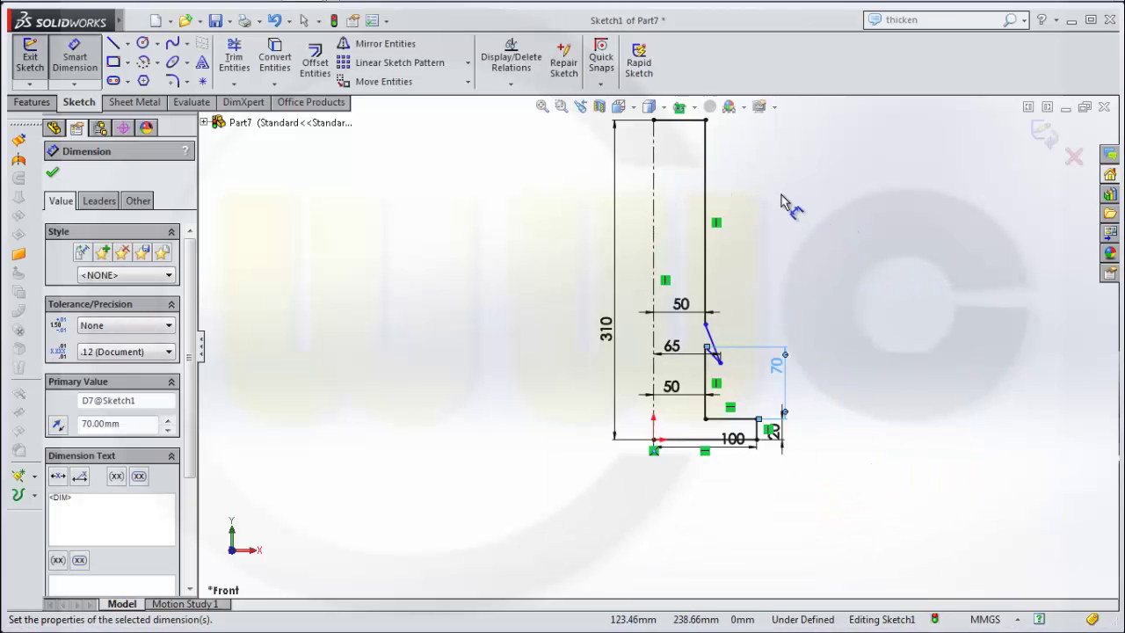
left_click(680, 121)
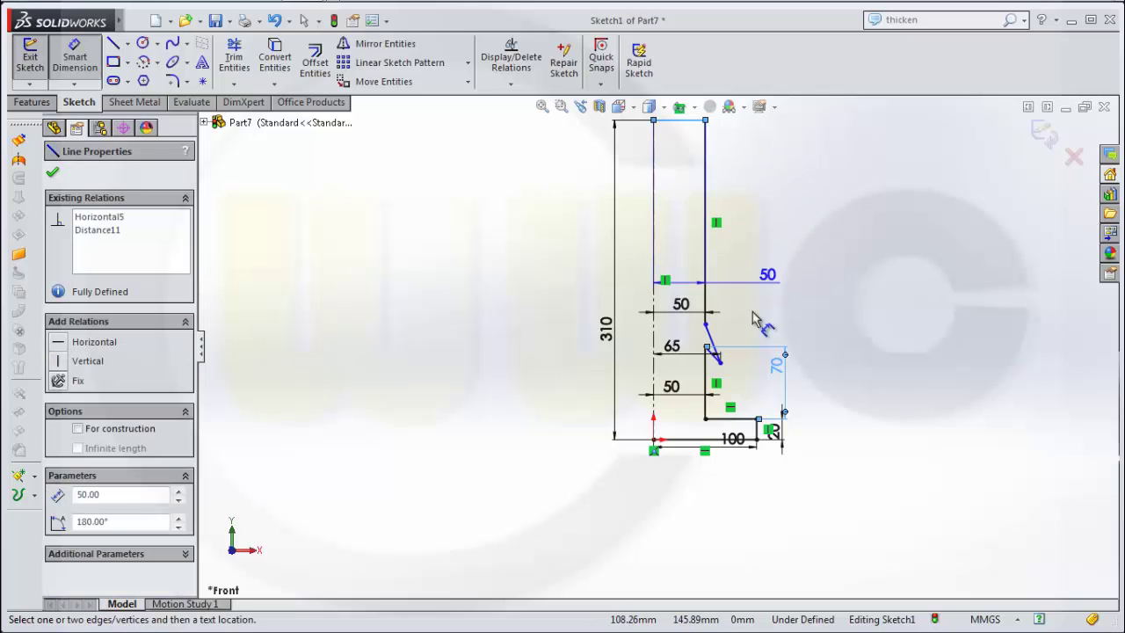
left_click(704, 323)
left_click(882, 250)
type("50")
key("Return")
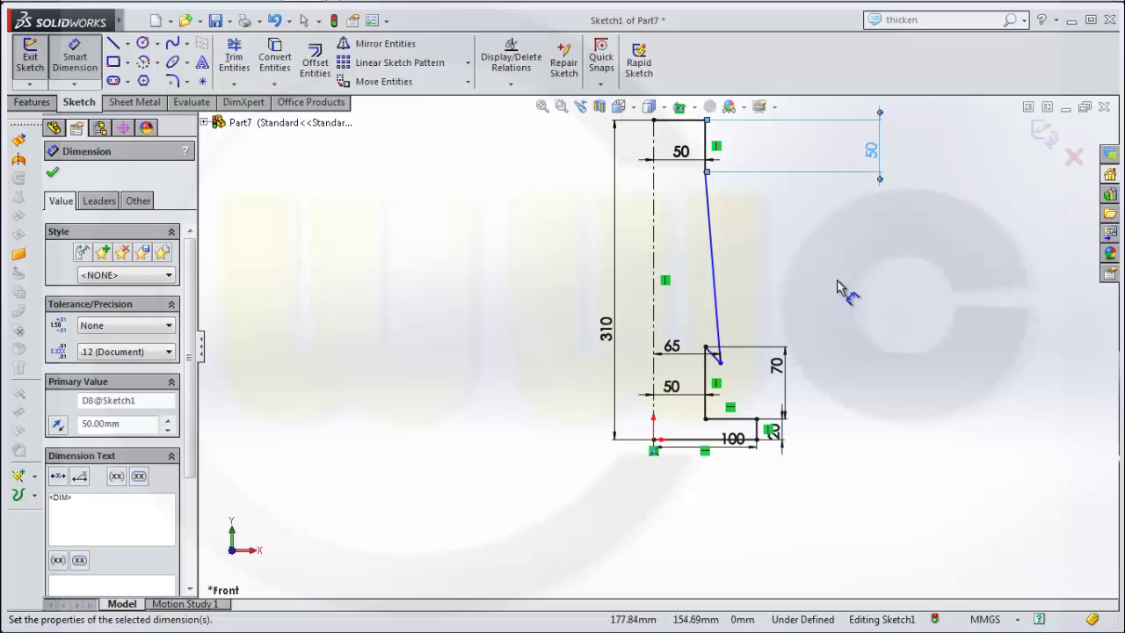
Move the bulge vertex up between the vertical lines, dimension it 50 mm below the upper vertical line's lower end, and close the sketch.
key("Escape")
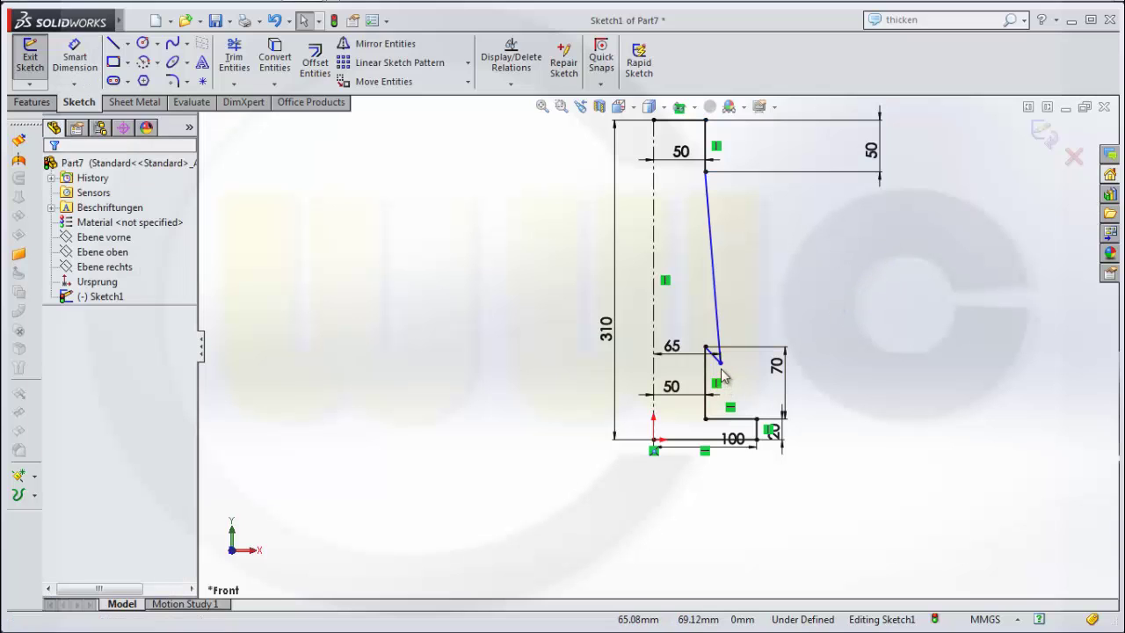
left_click_drag(720, 363, 724, 276)
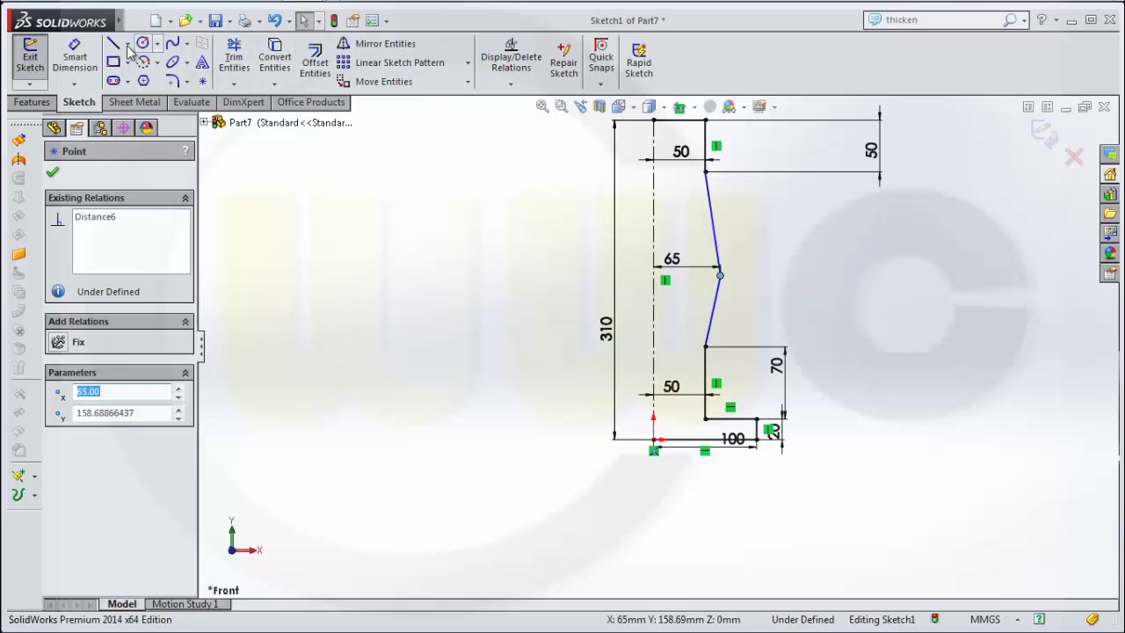
key("d")
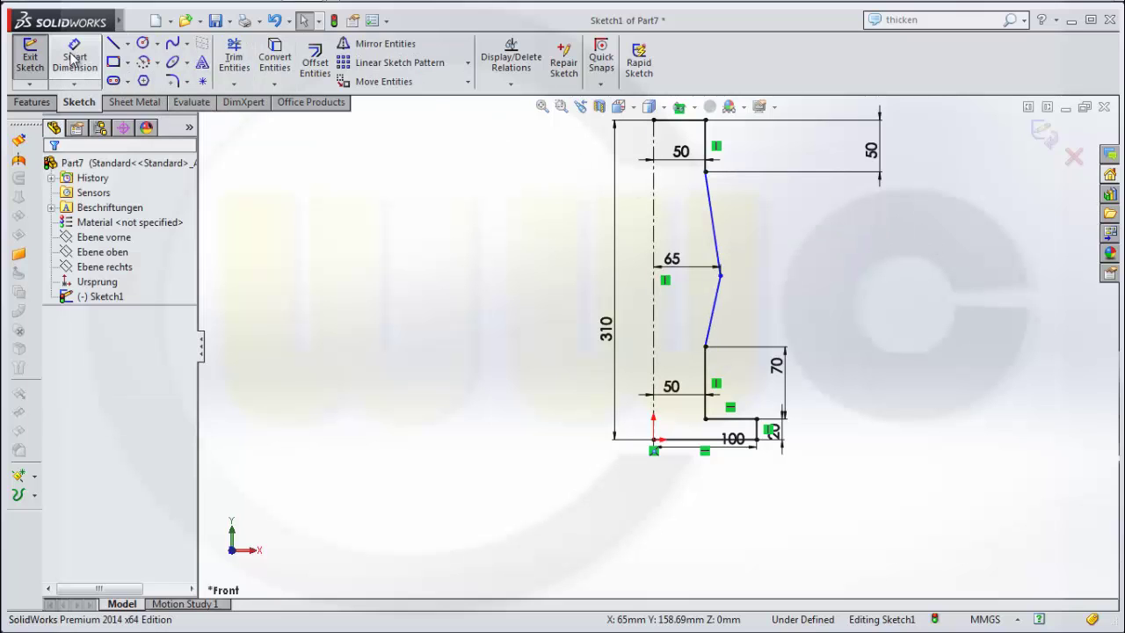
left_click(721, 276)
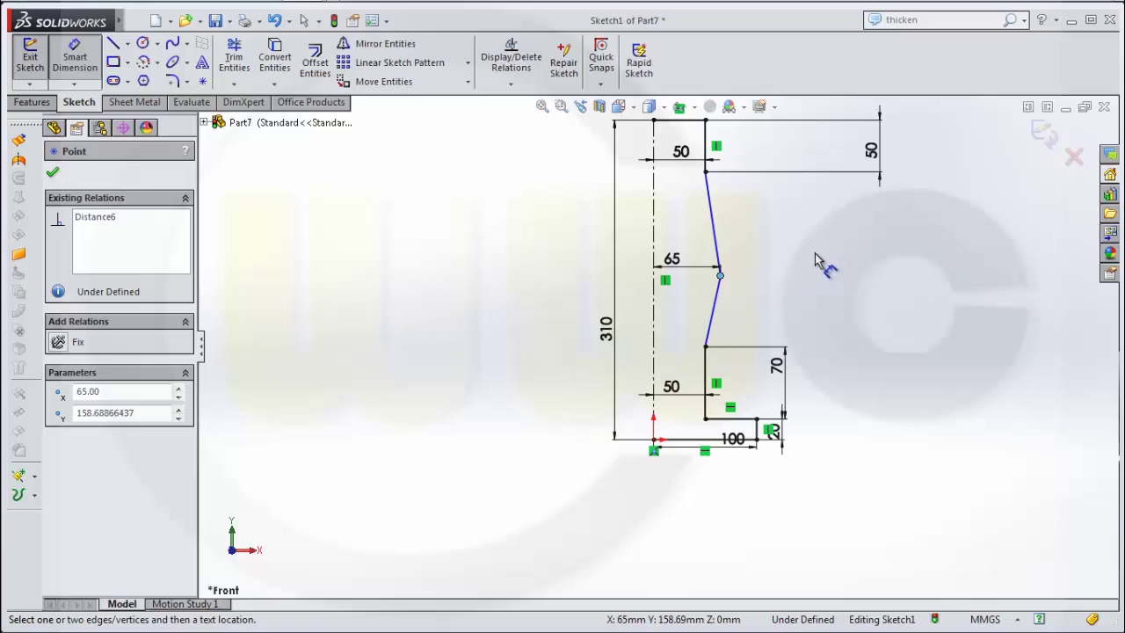
left_click(708, 172)
left_click(881, 232)
type("50")
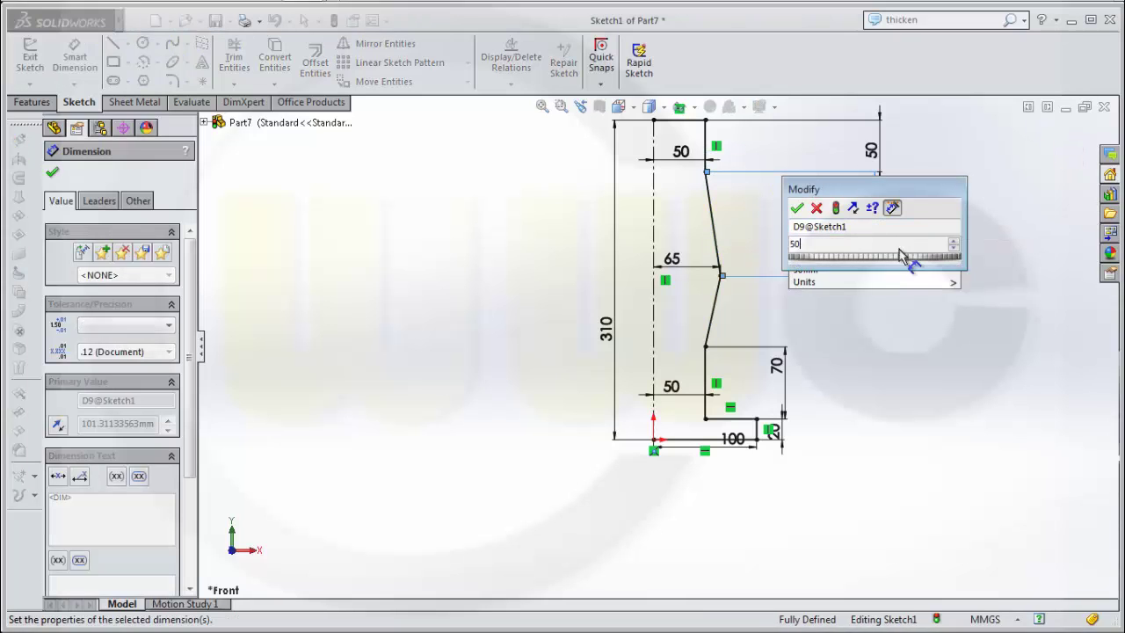
key("Return")
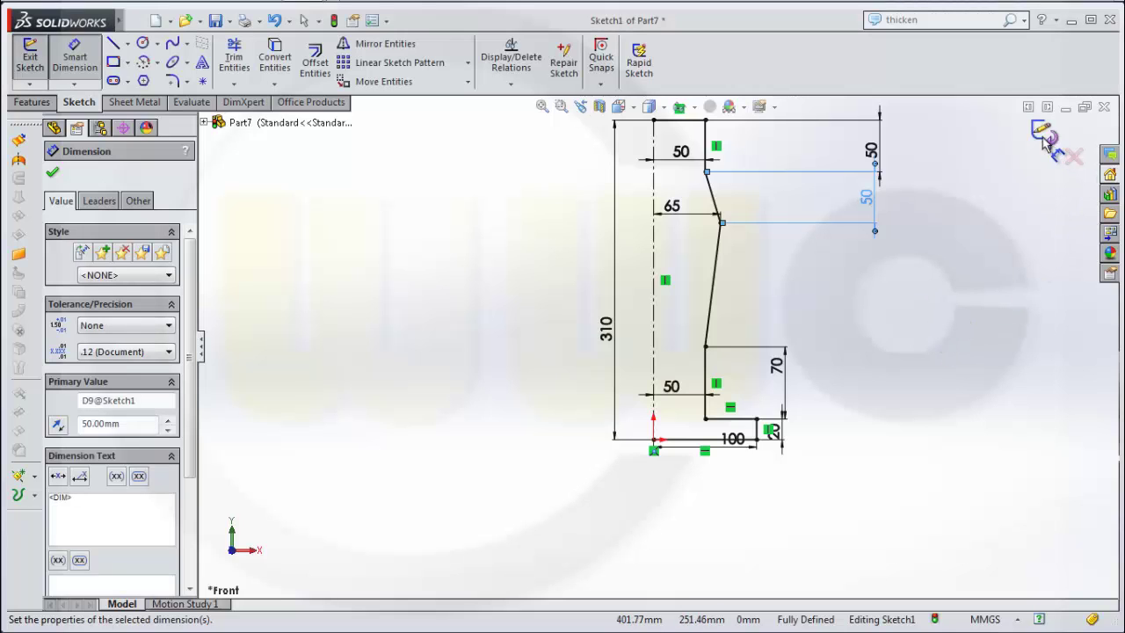
left_click(1043, 139)
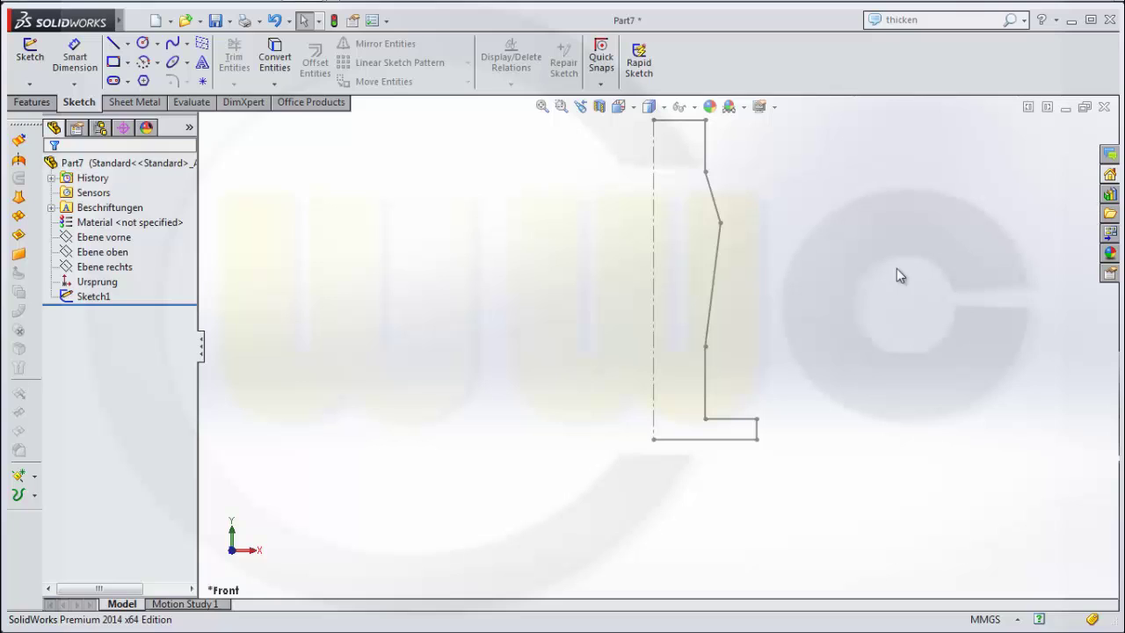
Revolve the half profile 360° about its centerline into a solid, letting the open sketch be closed automatically.
left_click(35, 103)
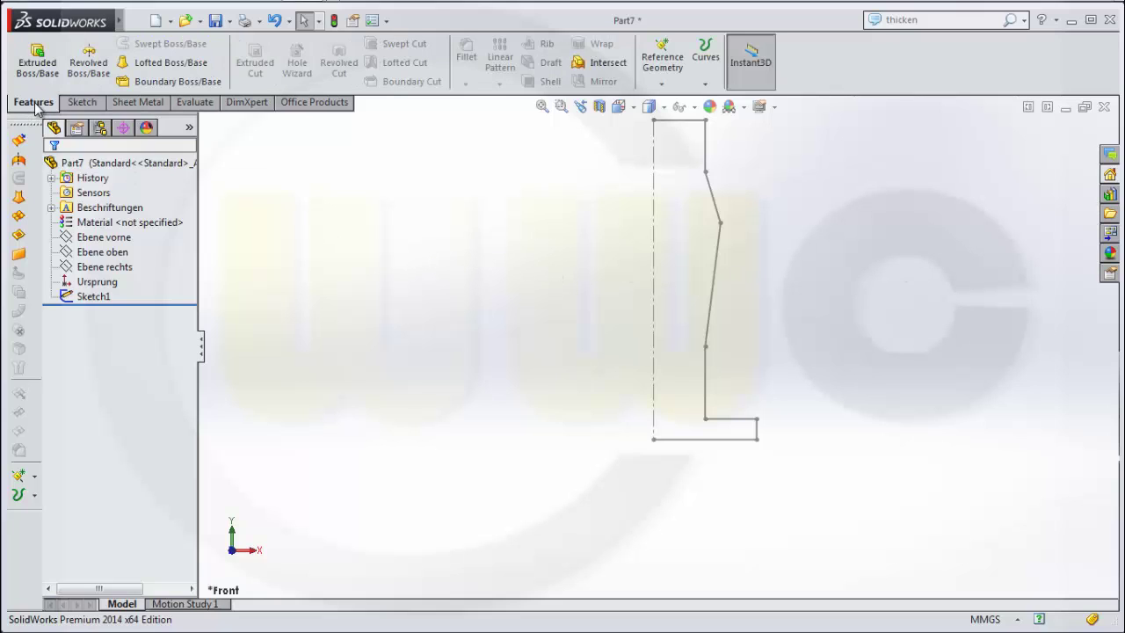
left_click(87, 68)
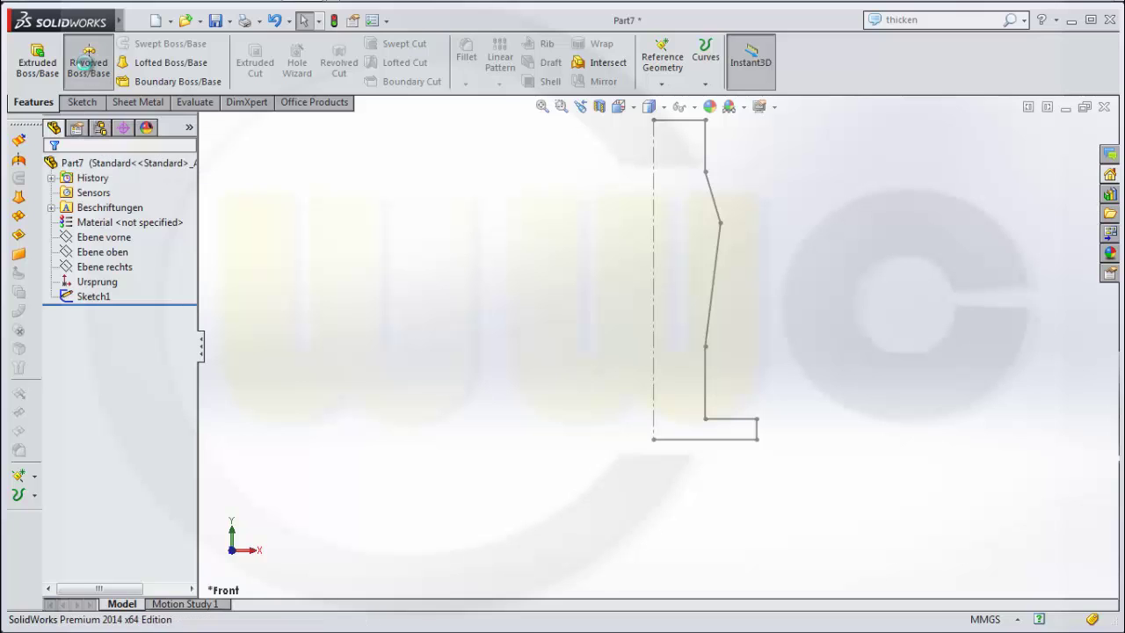
left_click(718, 283)
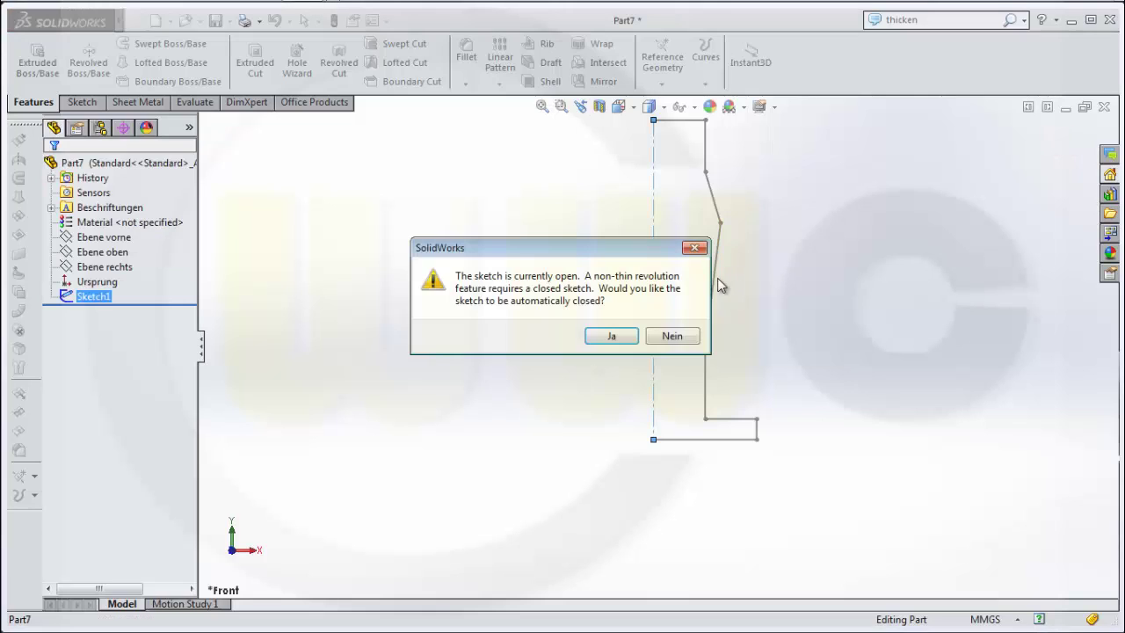
left_click(607, 341)
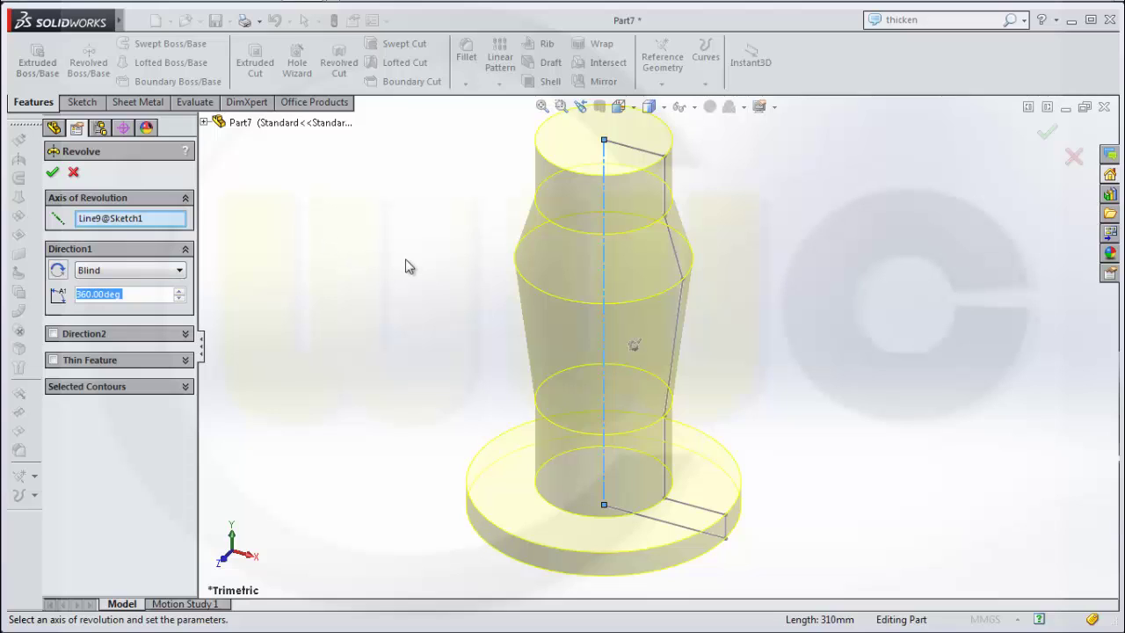
left_click(53, 174)
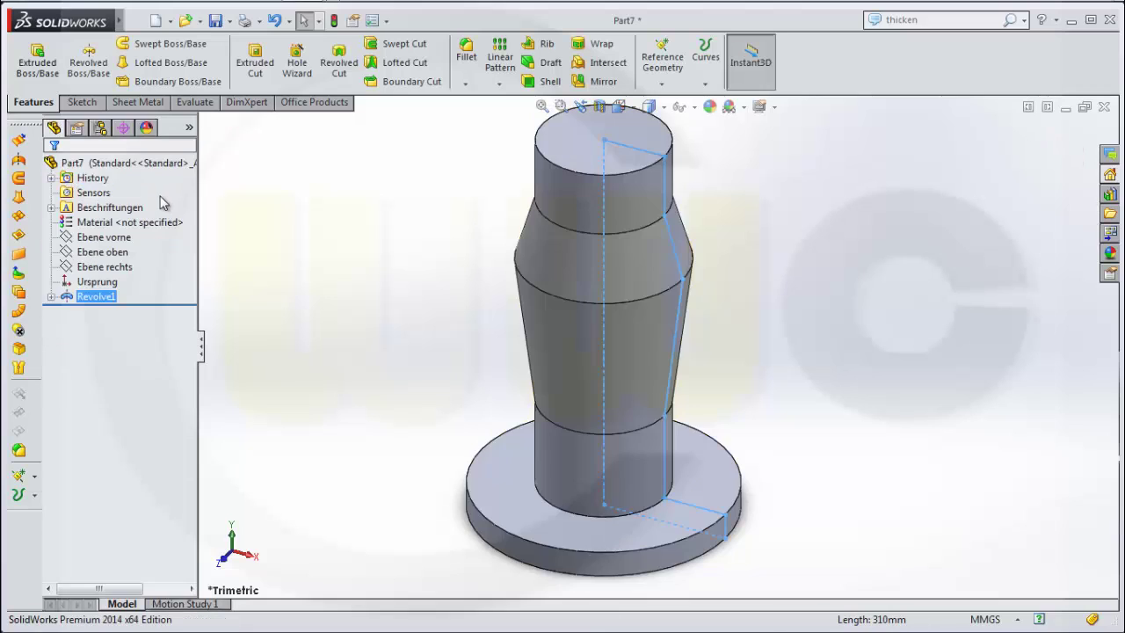
Review the revolve feature's axis and angle settings and examine the revolved body from different sides.
right_click(70, 304)
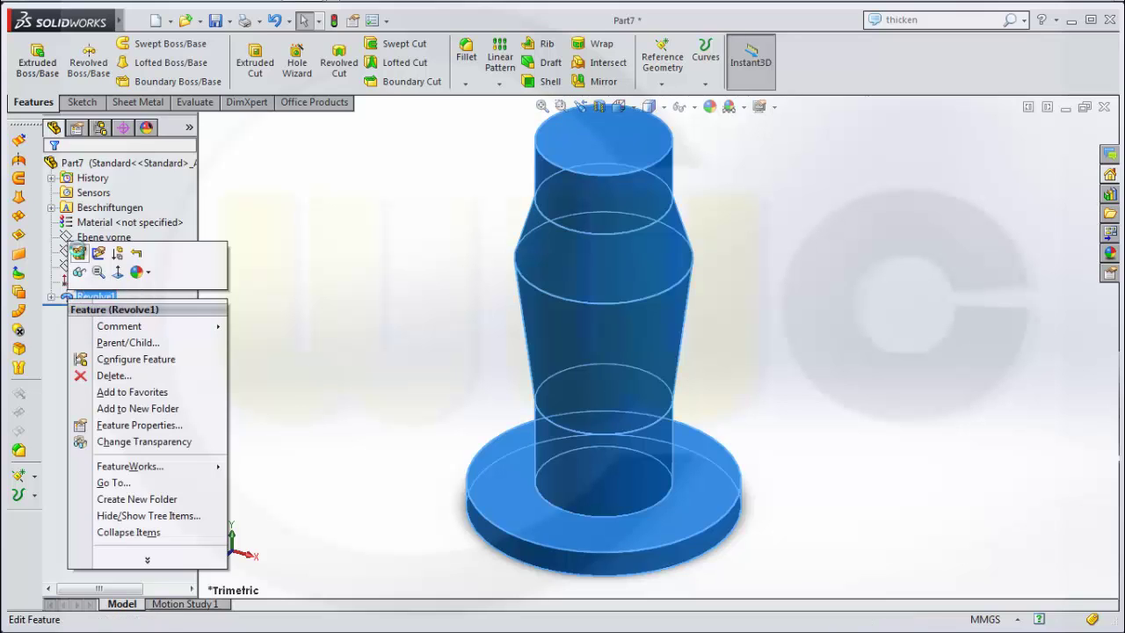
left_click(79, 254)
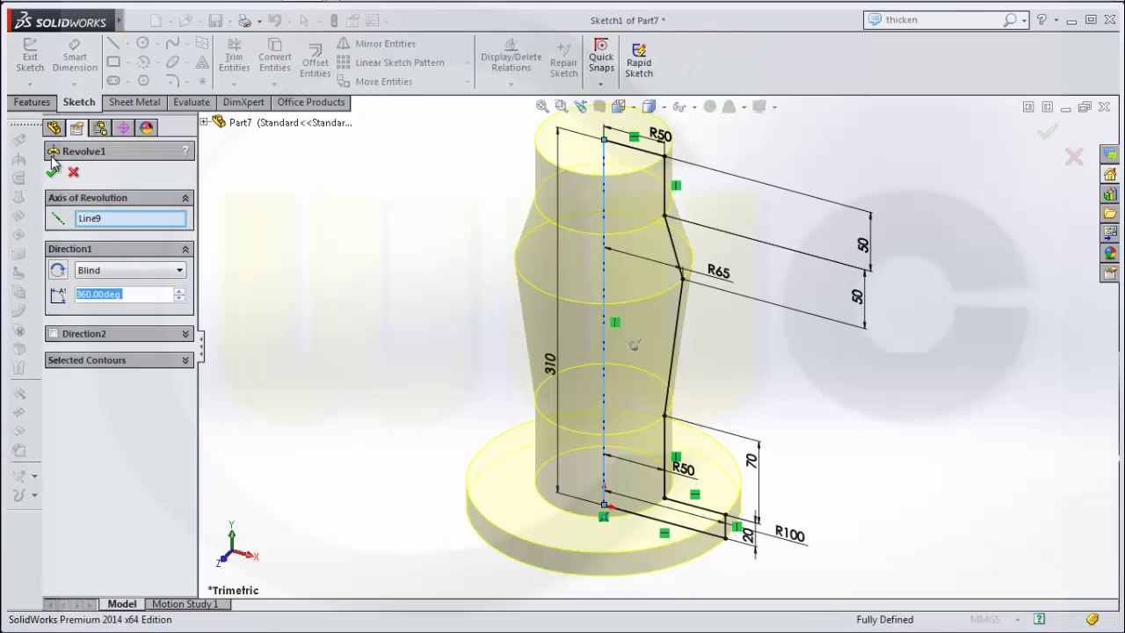
left_click(53, 173)
middle_click_drag(856, 321, 851, 319)
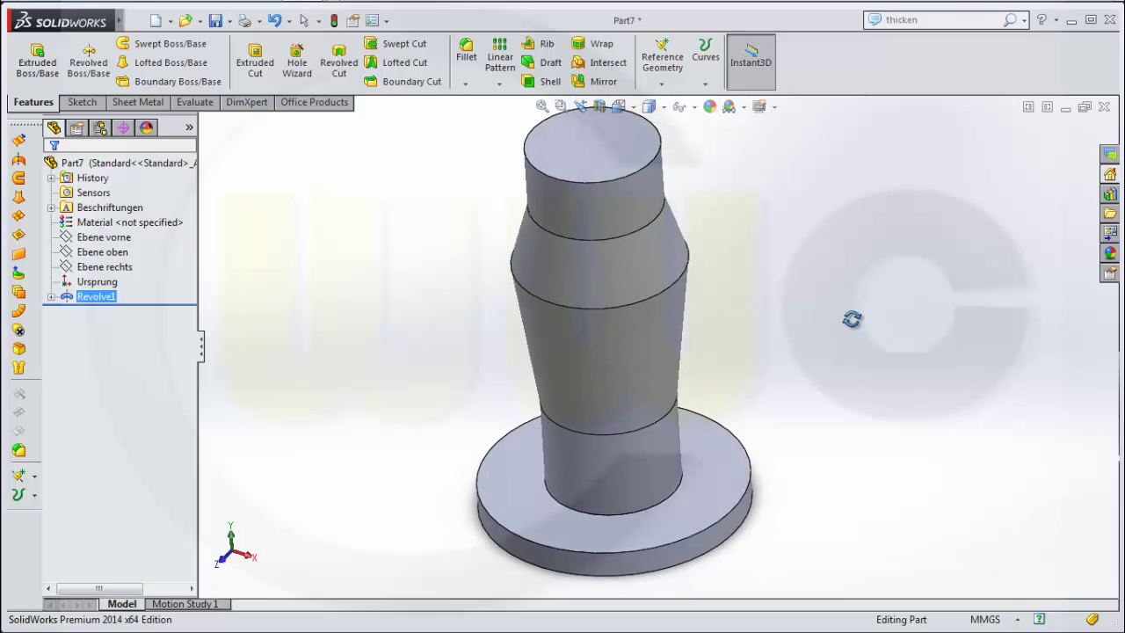
scroll(735, 307, "up", 4)
middle_click_drag(735, 307, 724, 272)
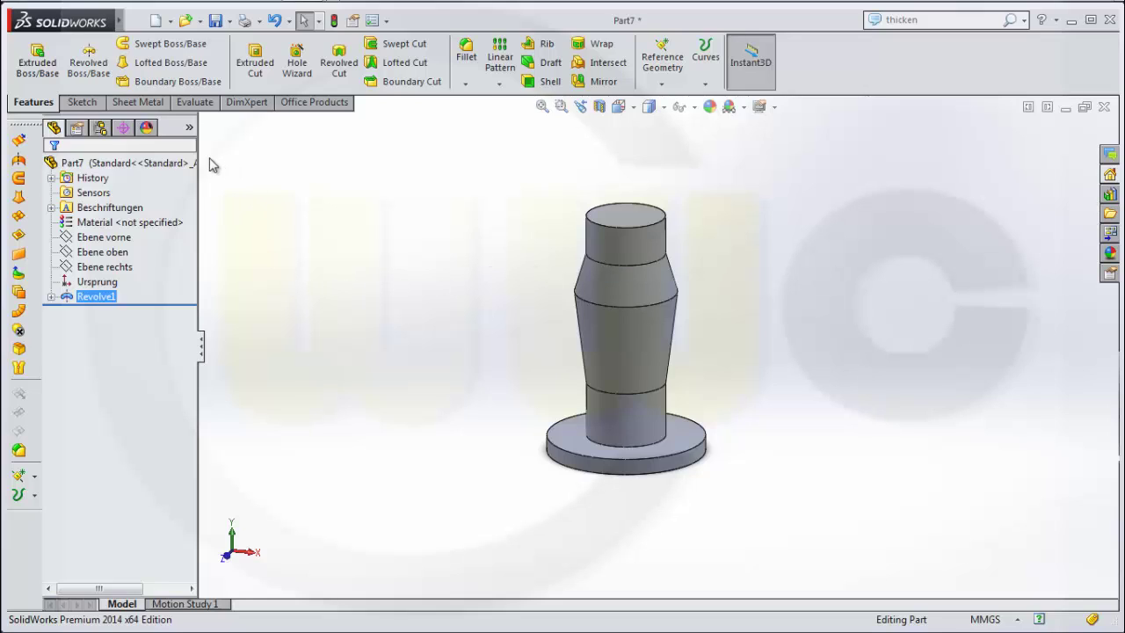
Sketch a circle about 49 mm in diameter centred on the origin on the top plane (Ebene oben).
left_click(82, 103)
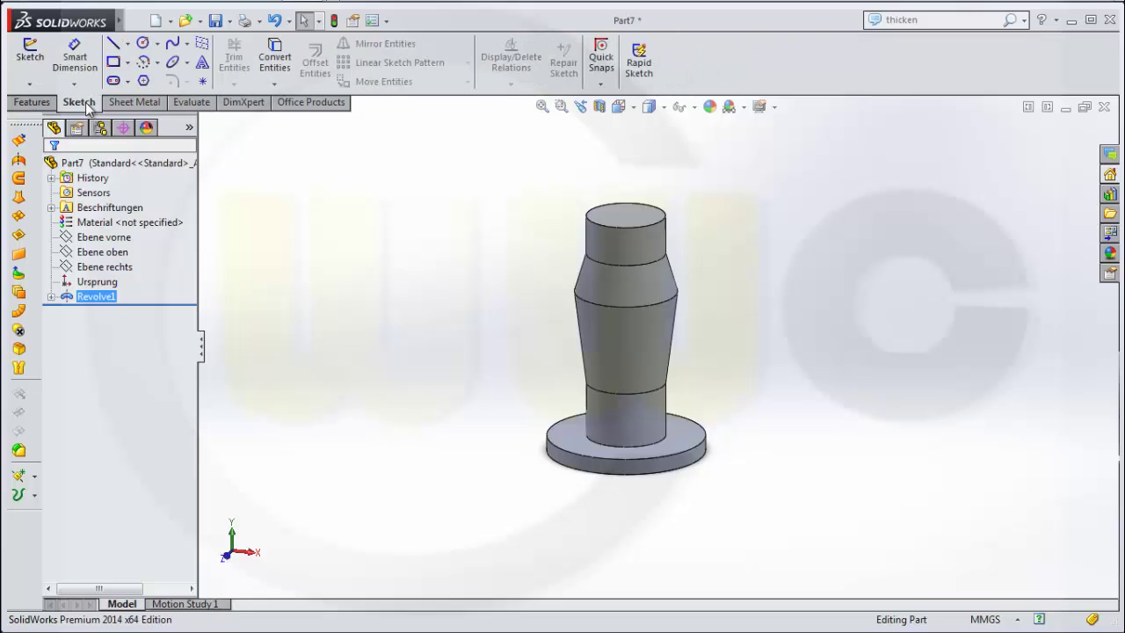
left_click(115, 256)
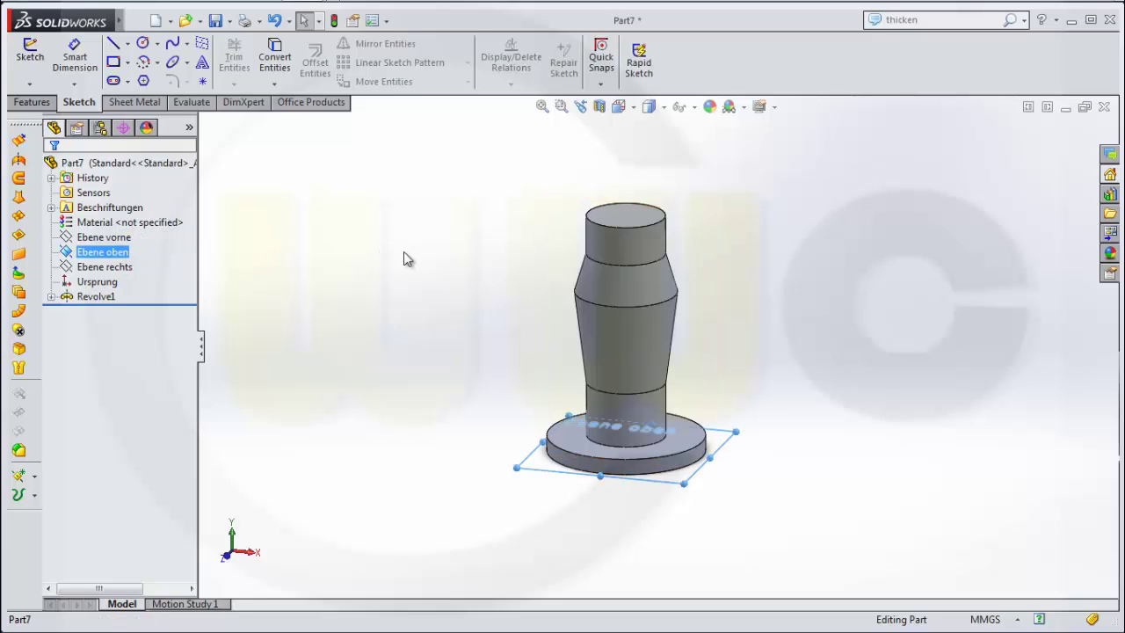
left_click(635, 109)
left_click(729, 207)
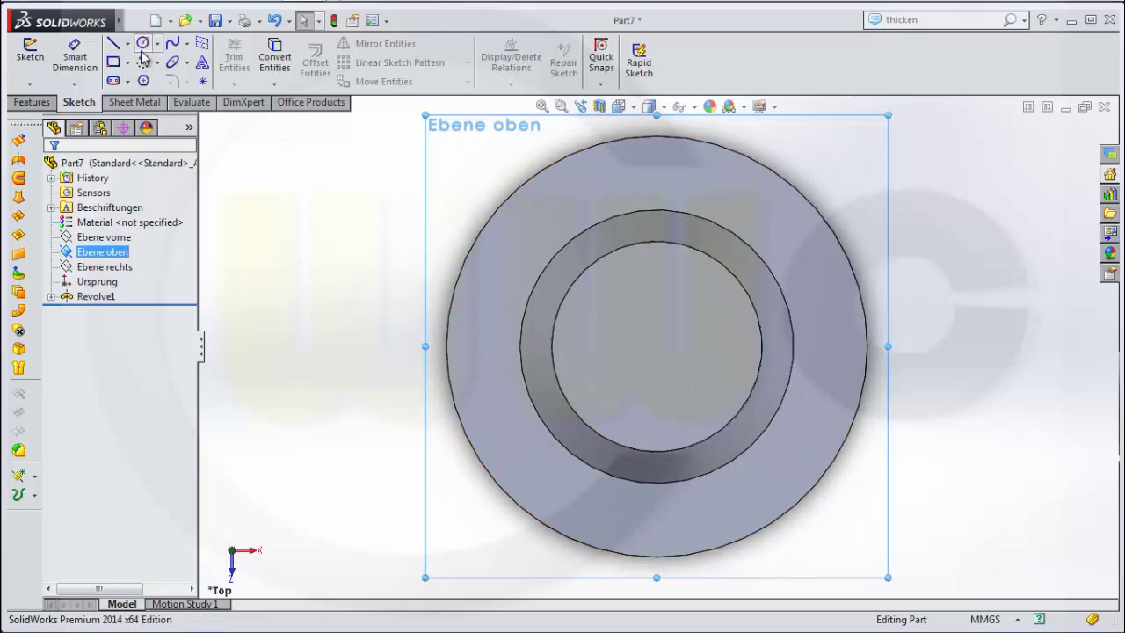
left_click(144, 44)
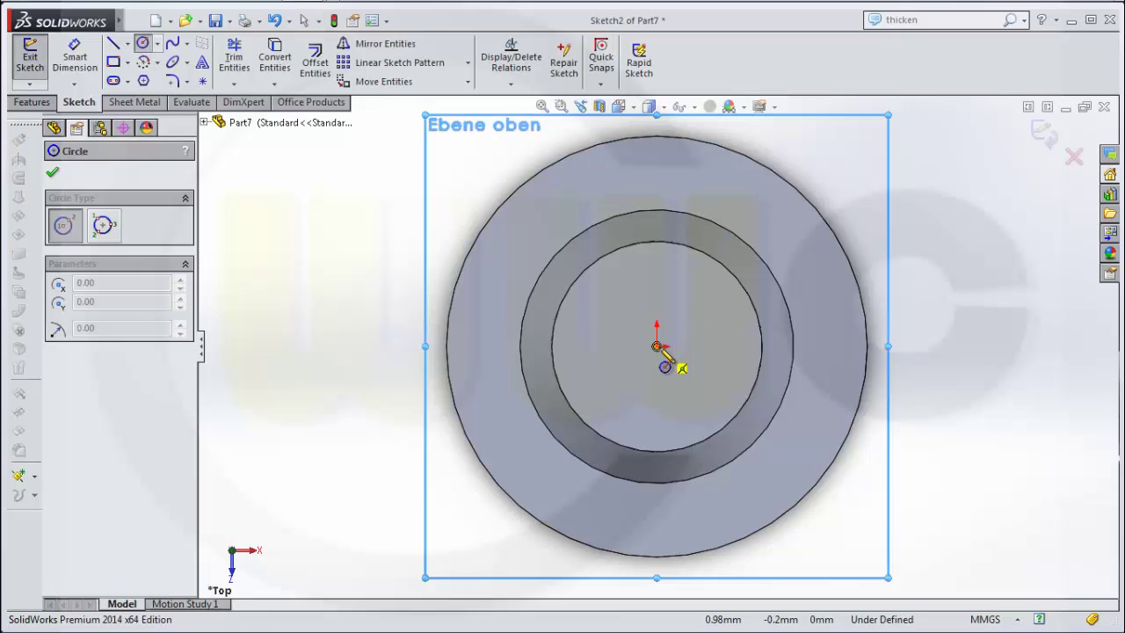
left_click(657, 347)
left_click(709, 363)
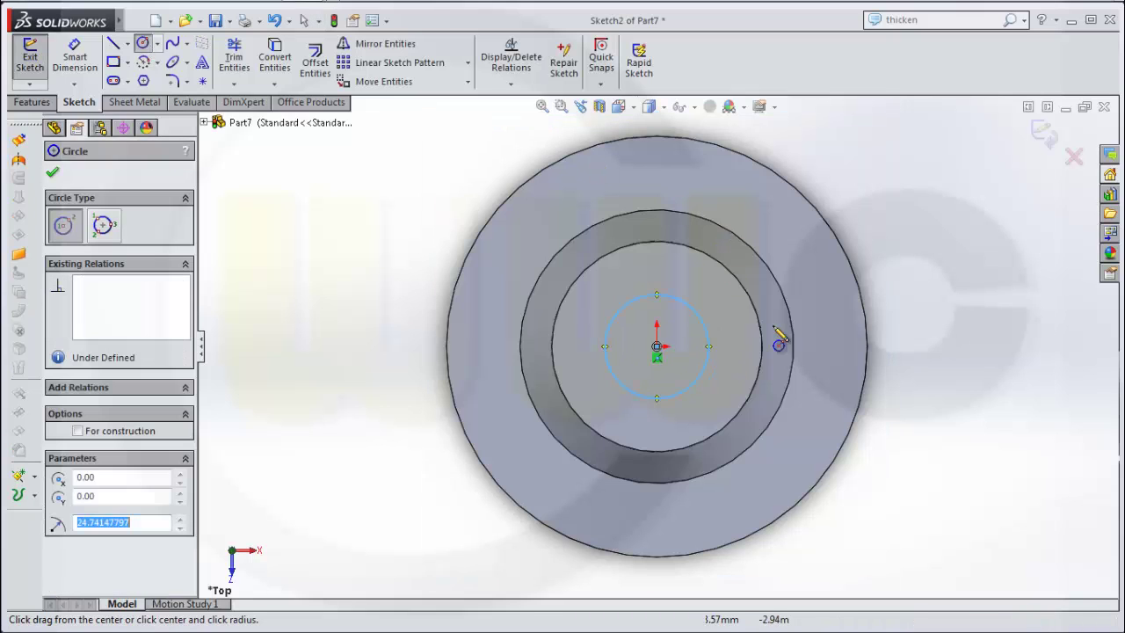
Dimension the circle's diameter as 140 mm and close the sketch.
left_click(75, 57)
left_click(708, 332)
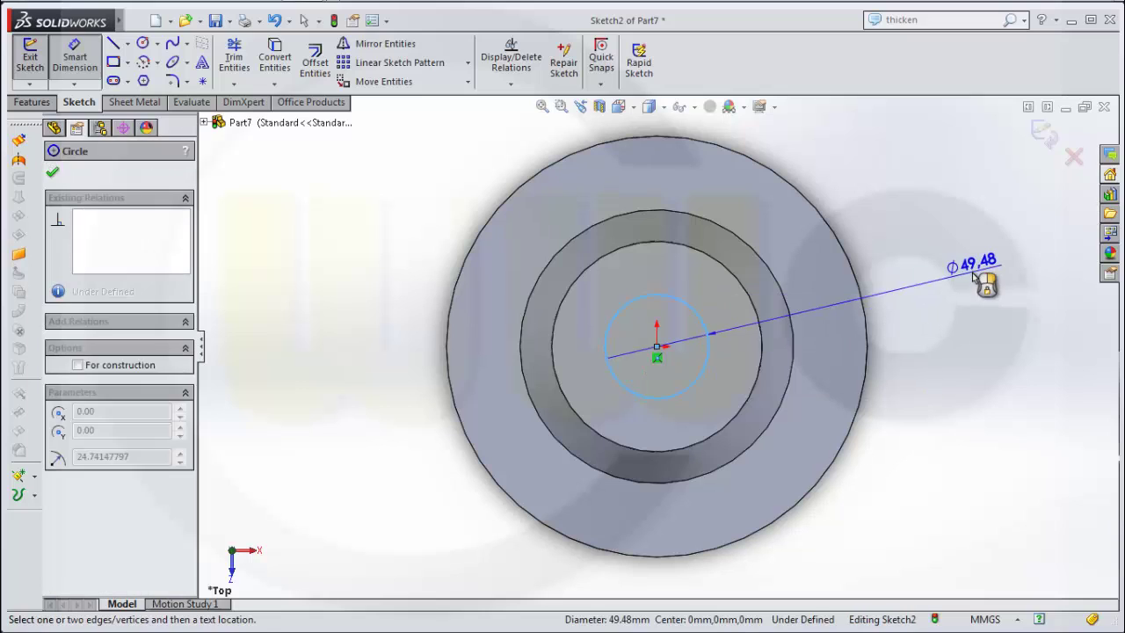
left_click(976, 272)
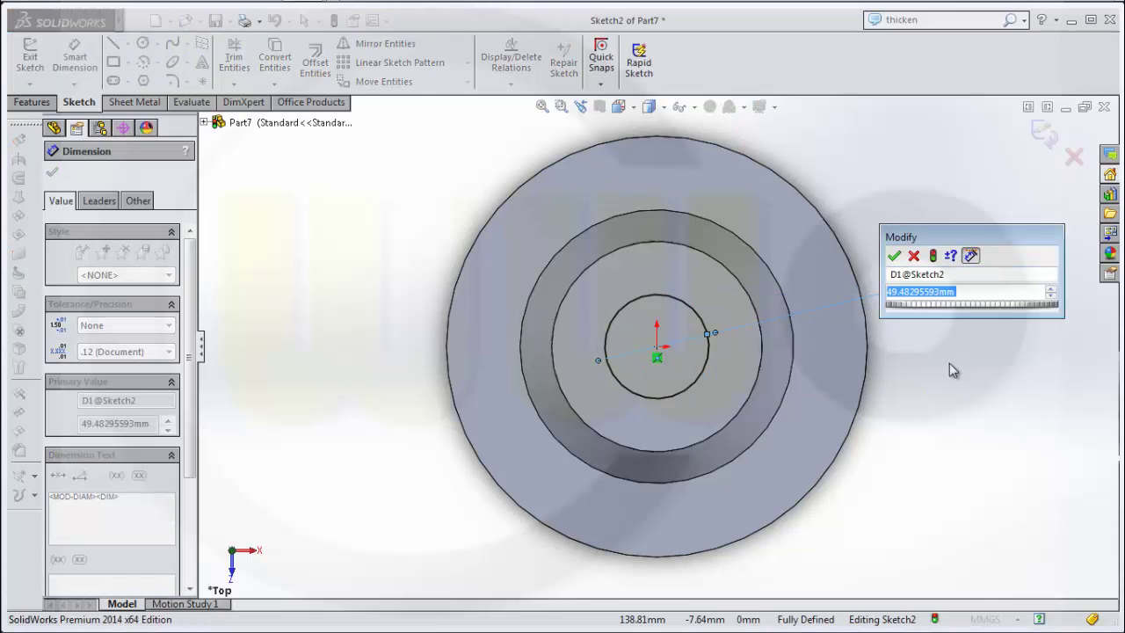
type("140")
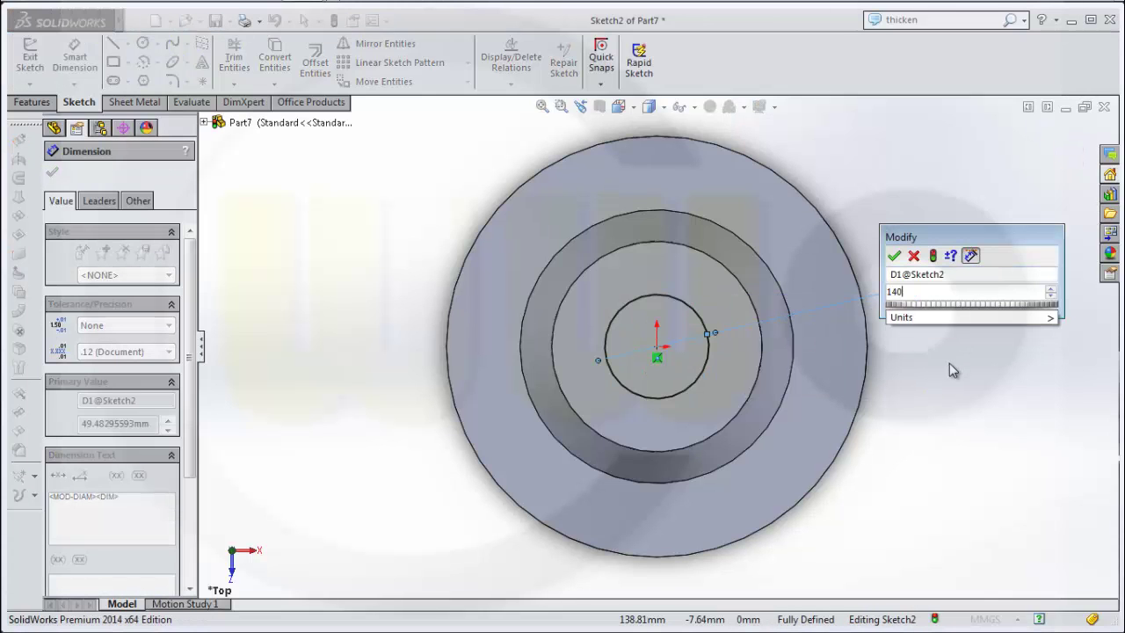
key("Return")
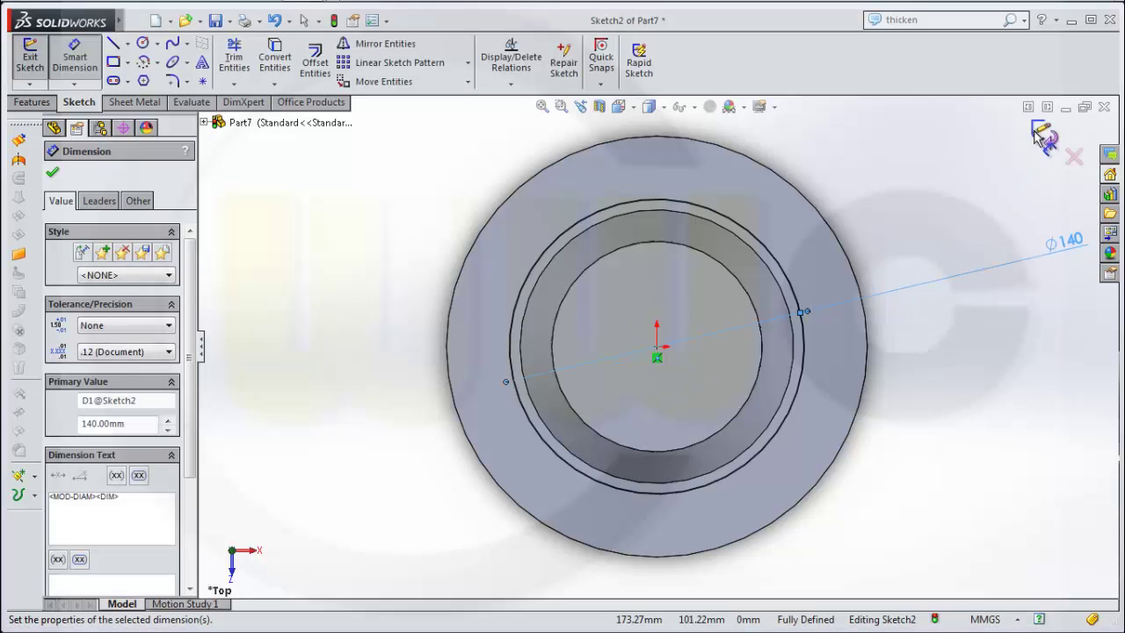
left_click(1041, 133)
Extrude the 140 mm circle upward 210 mm as a separate body, with Merge result turned off.
mouse_move(696, 405)
middle_mouse_down()
mouse_move(648, 377)
mouse_move(648, 281)
middle_mouse_up()
scroll(865, 435, "up", 3)
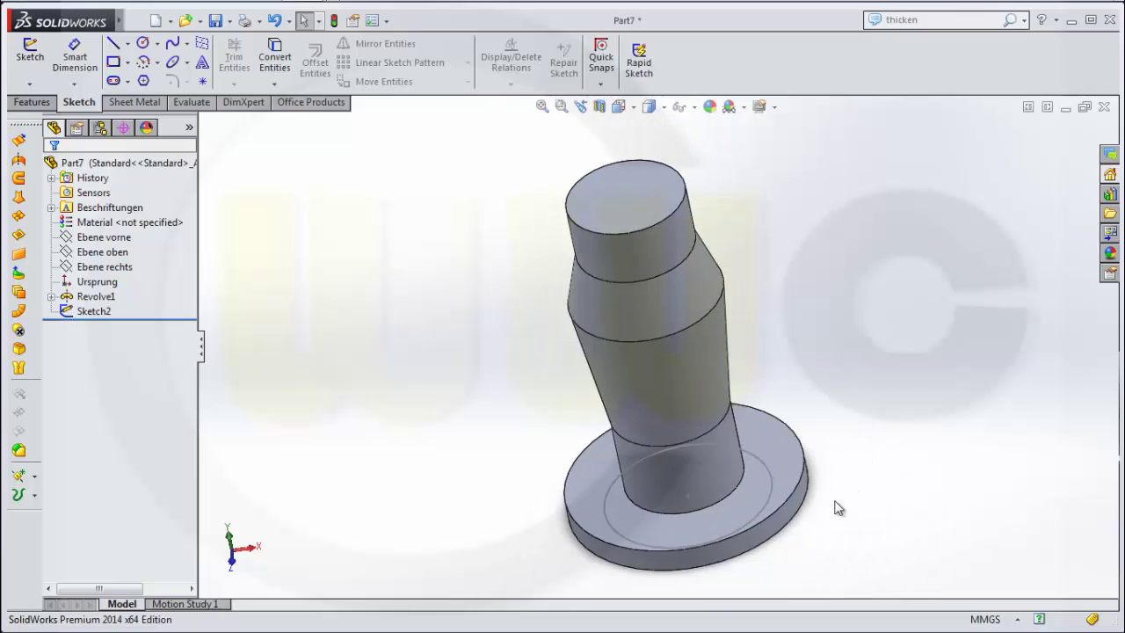
middle_click_drag(836, 499, 694, 437)
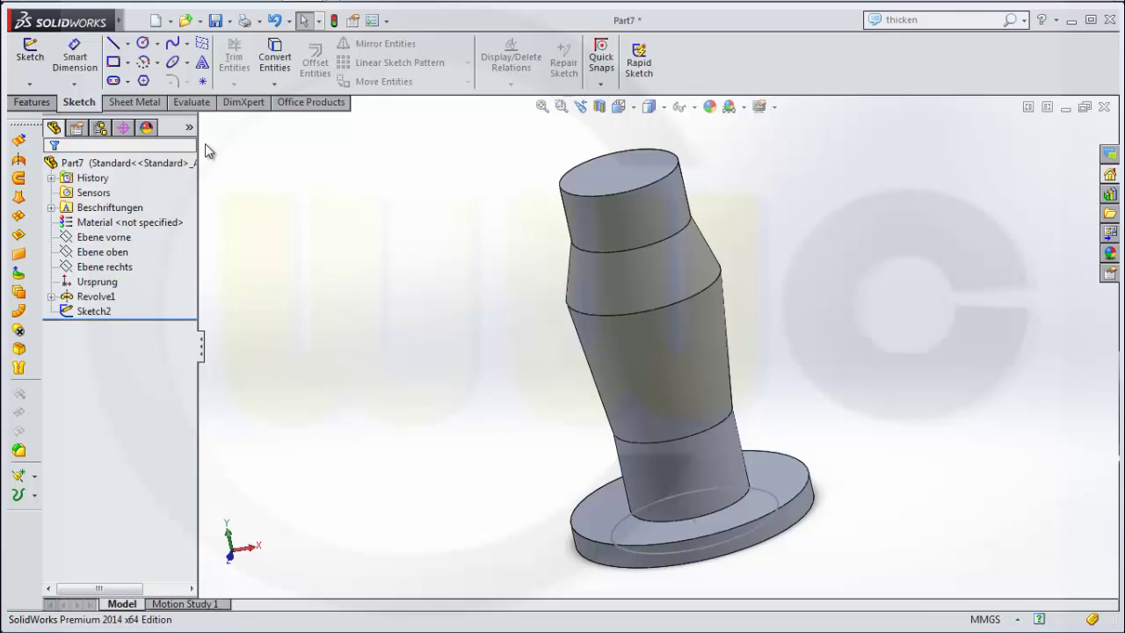
left_click(37, 103)
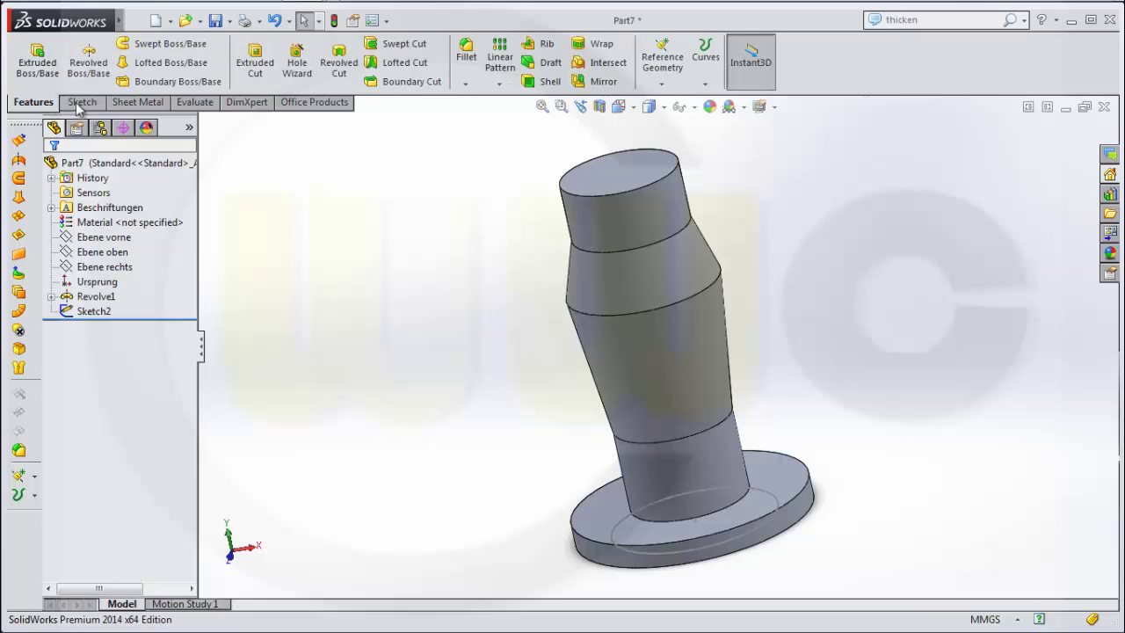
left_click(53, 63)
left_click(615, 536)
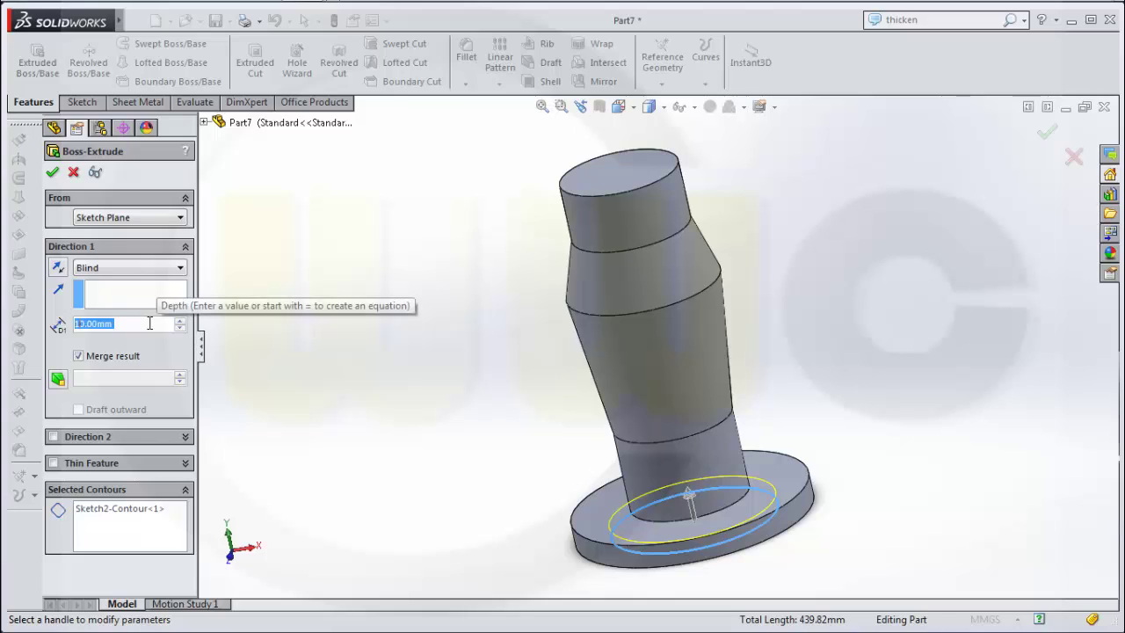
type("210")
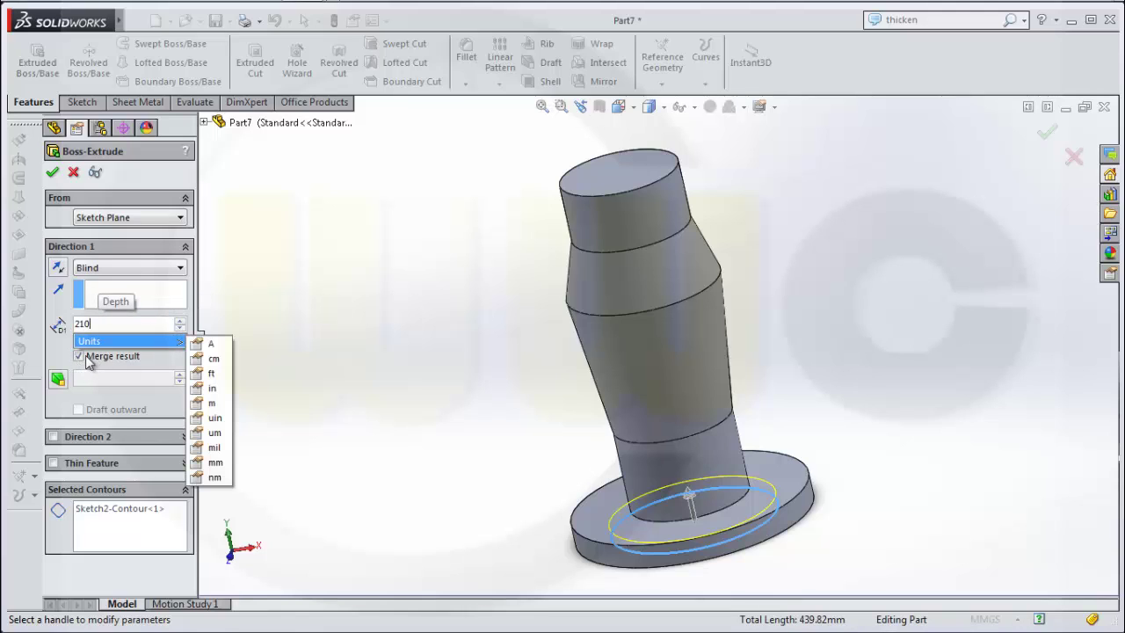
key("Return")
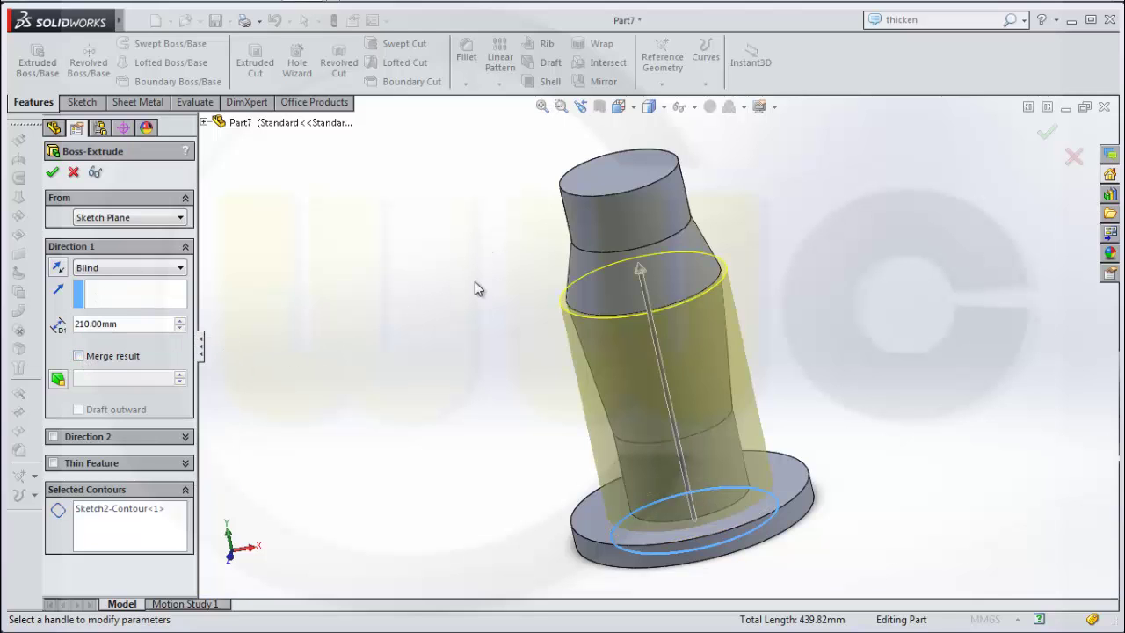
middle_click_drag(472, 286, 431, 254)
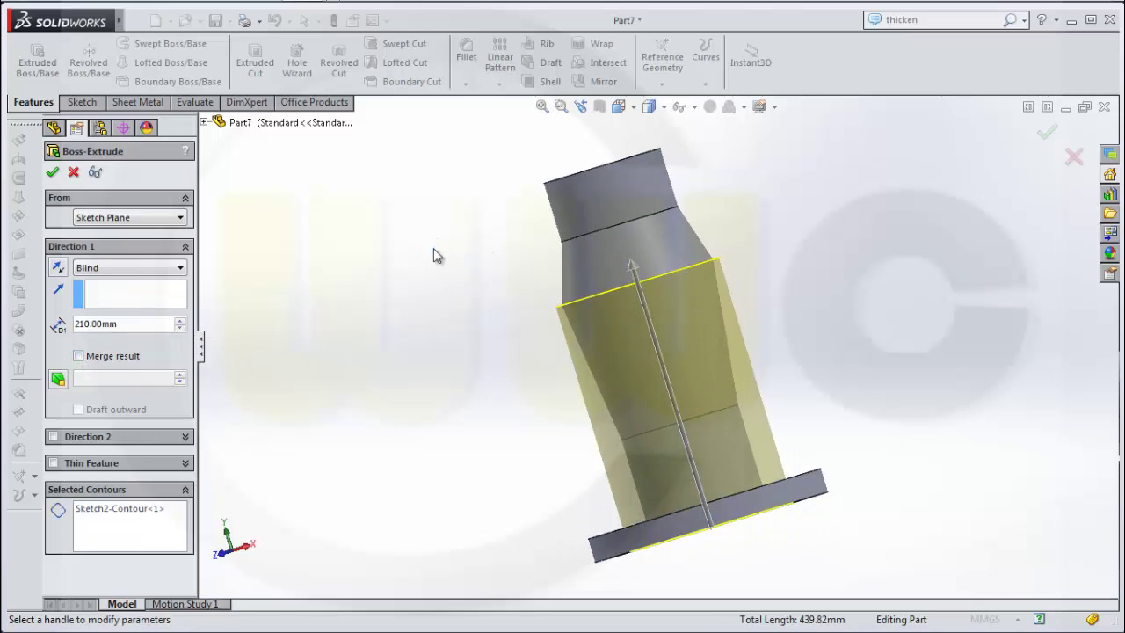
left_click(50, 170)
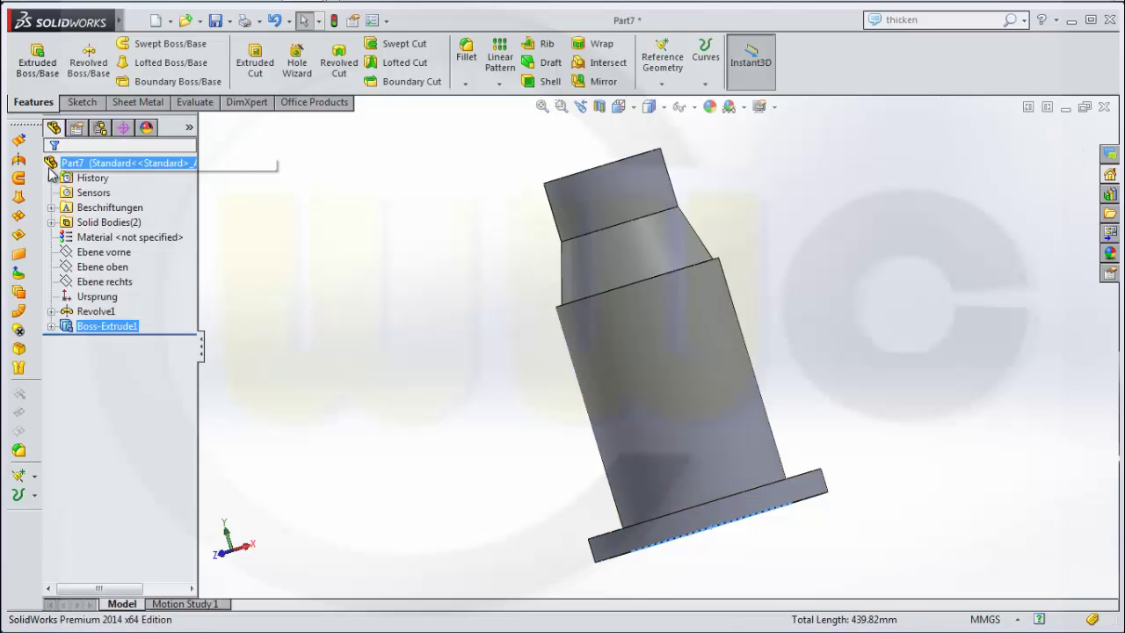
List the part's solid bodies and examine how the extruded cylinder surrounds the revolved body.
left_click(51, 222)
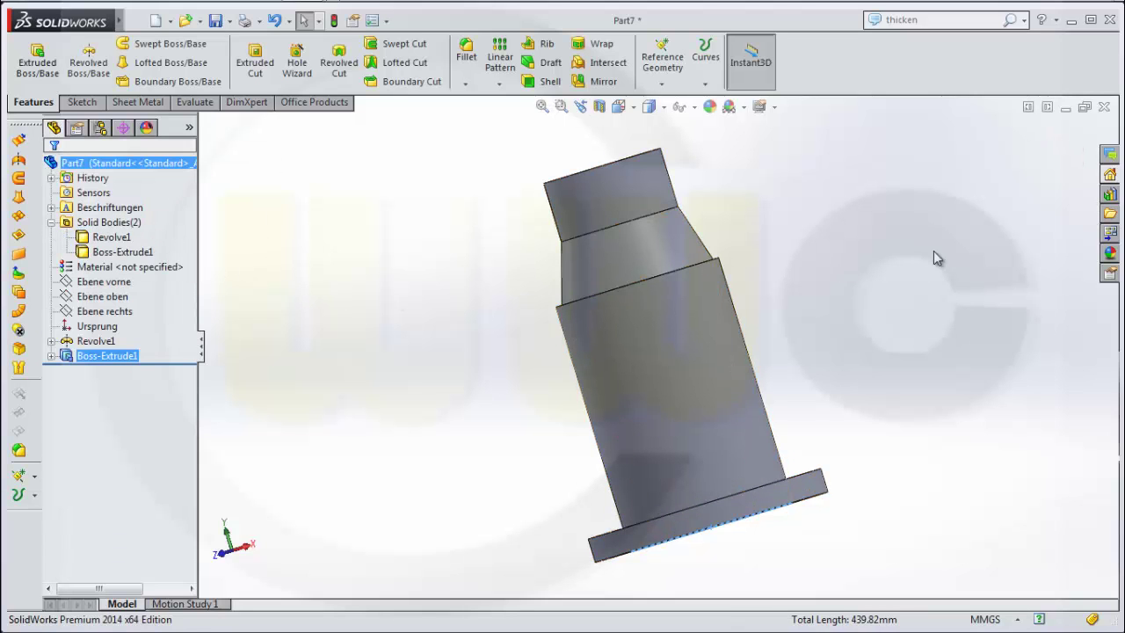
middle_click_drag(940, 256, 956, 286)
scroll(406, 350, "up", 3)
middle_click_drag(861, 286, 845, 311)
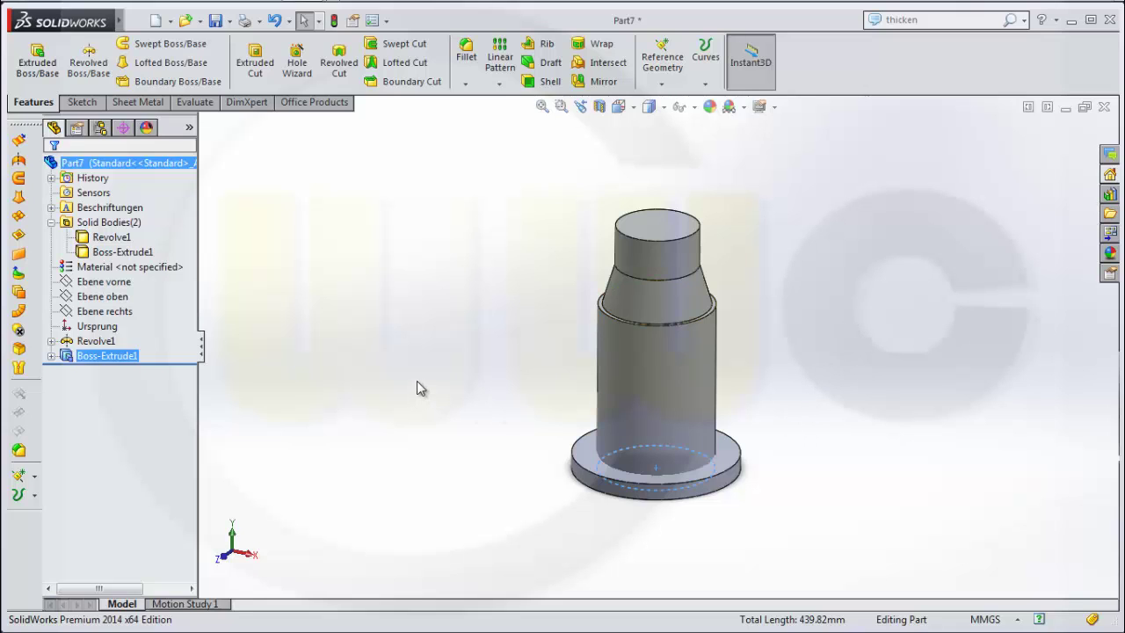
Create a reference plane offset 70 mm from the front plane (Ebene vorne).
middle_click_drag(420, 385, 490, 353)
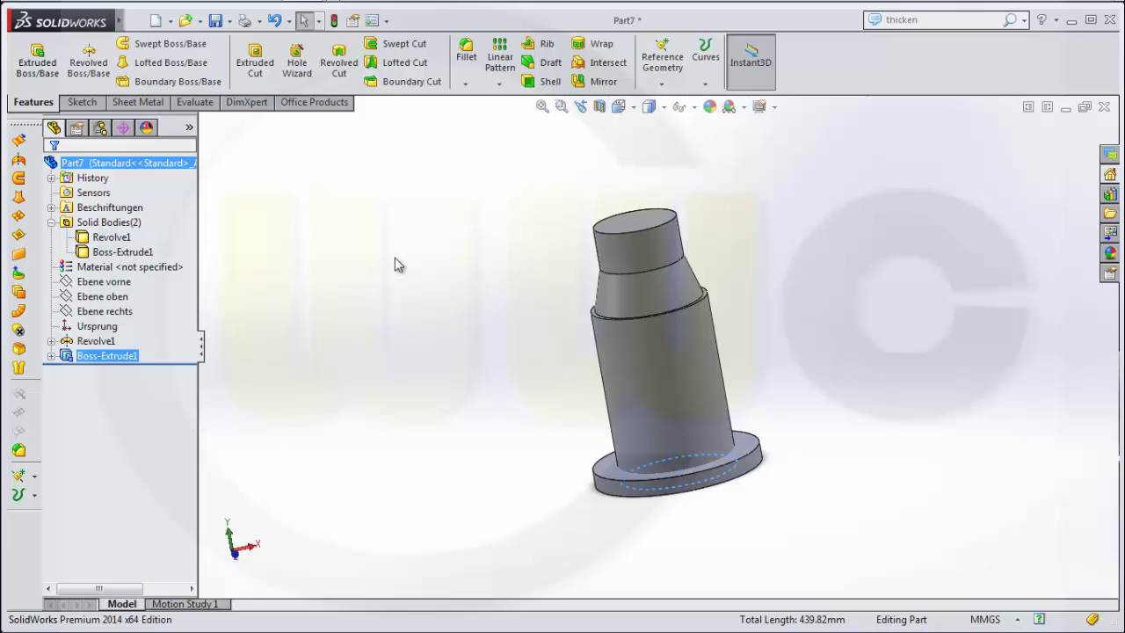
middle_click_drag(395, 296, 406, 283)
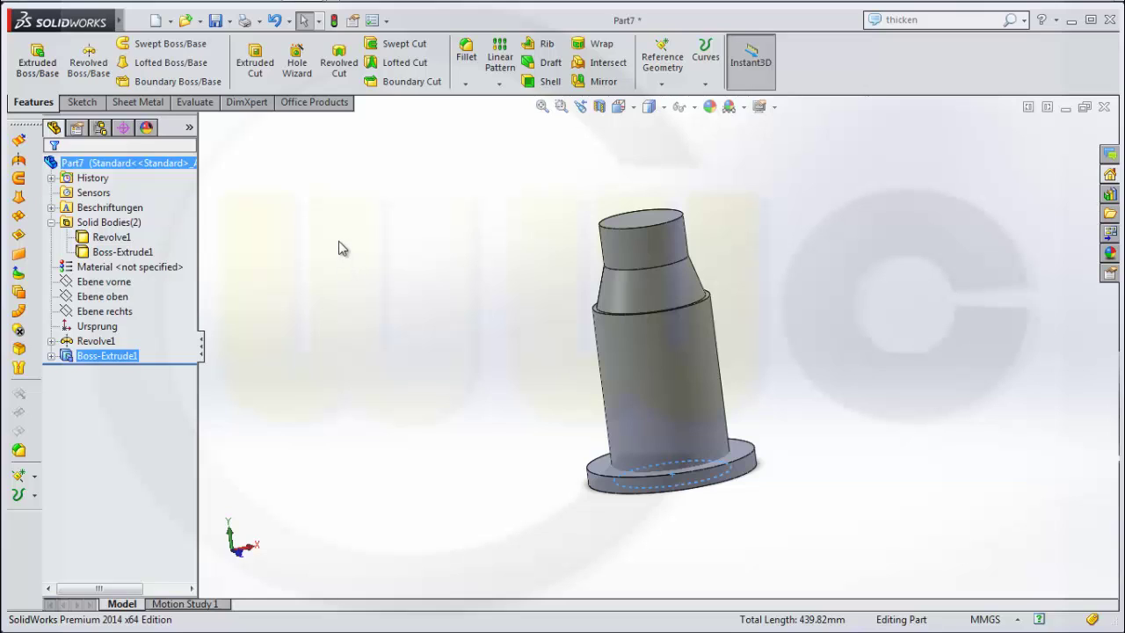
left_click(661, 86)
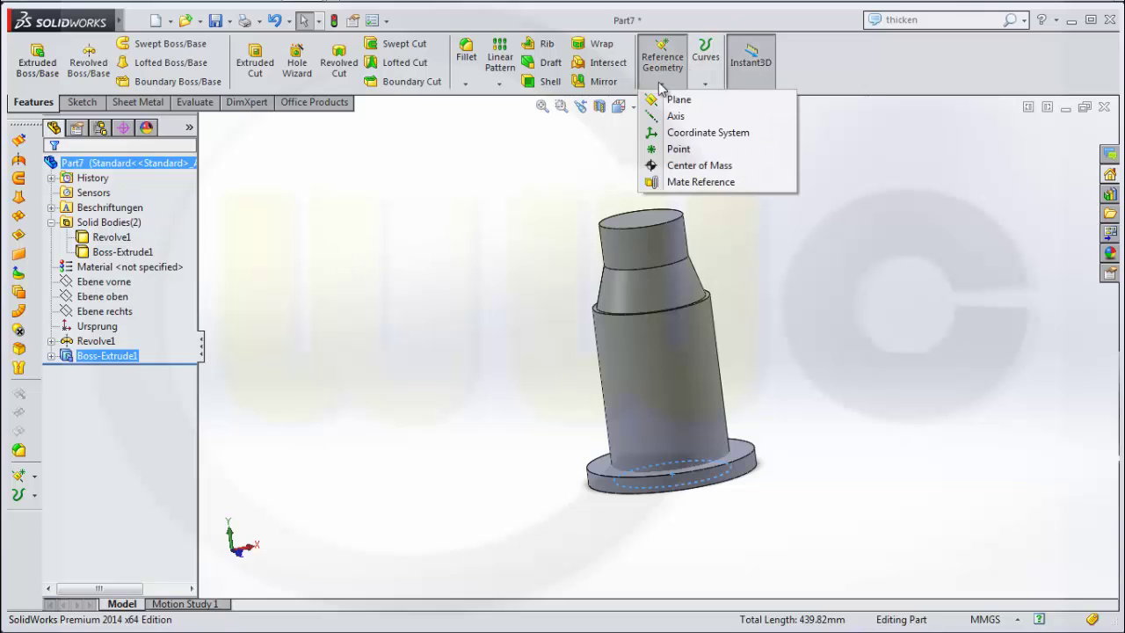
left_click(670, 100)
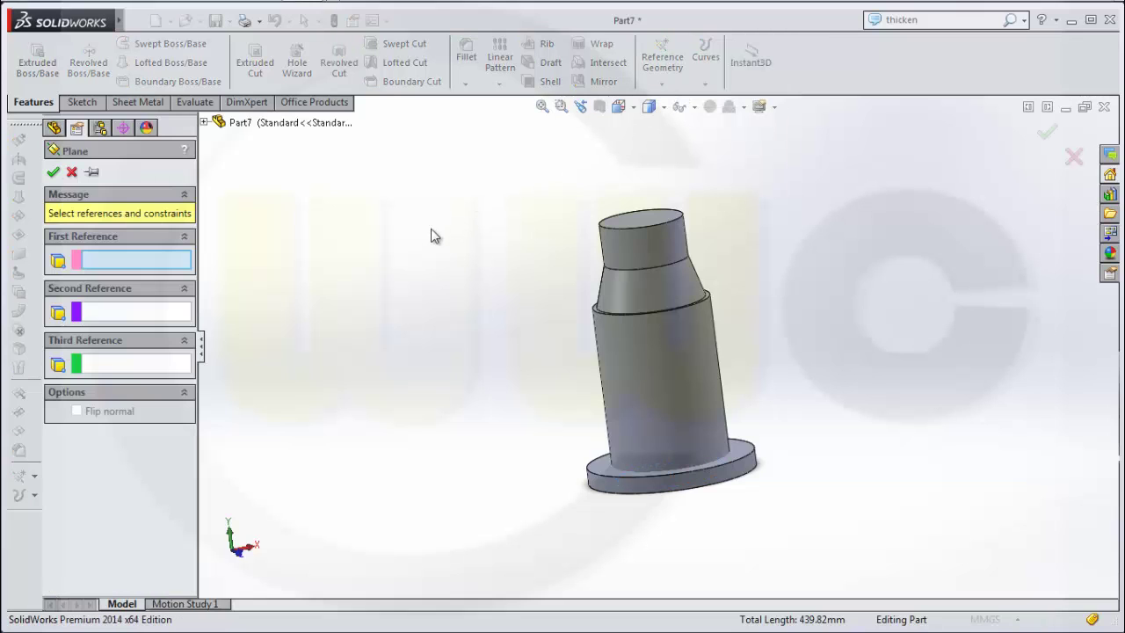
left_click(53, 131)
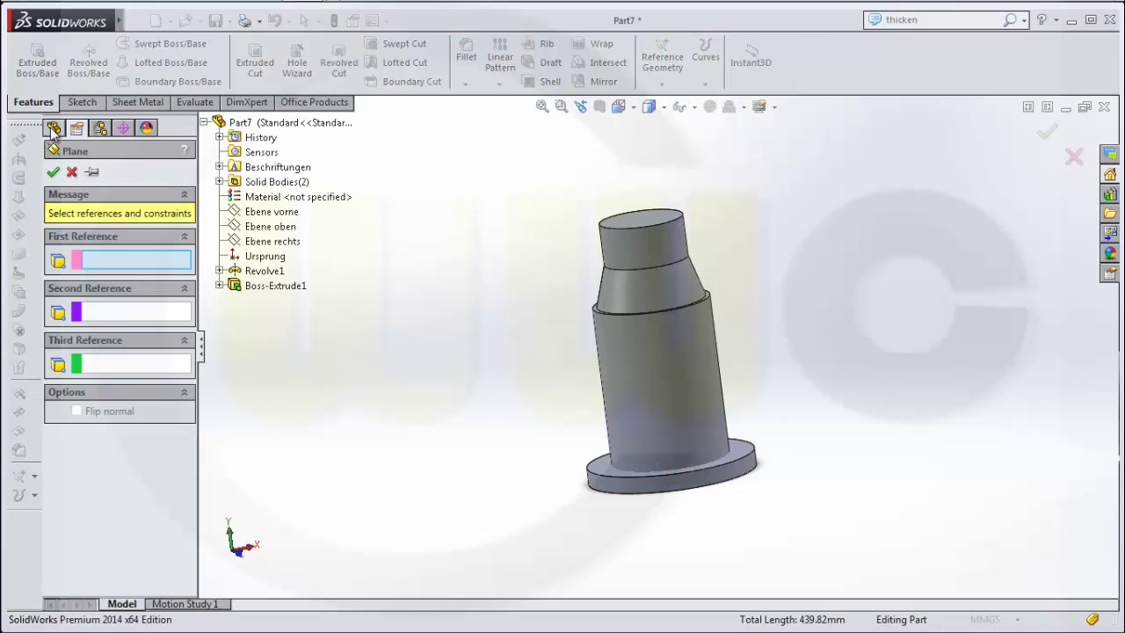
left_click(274, 214)
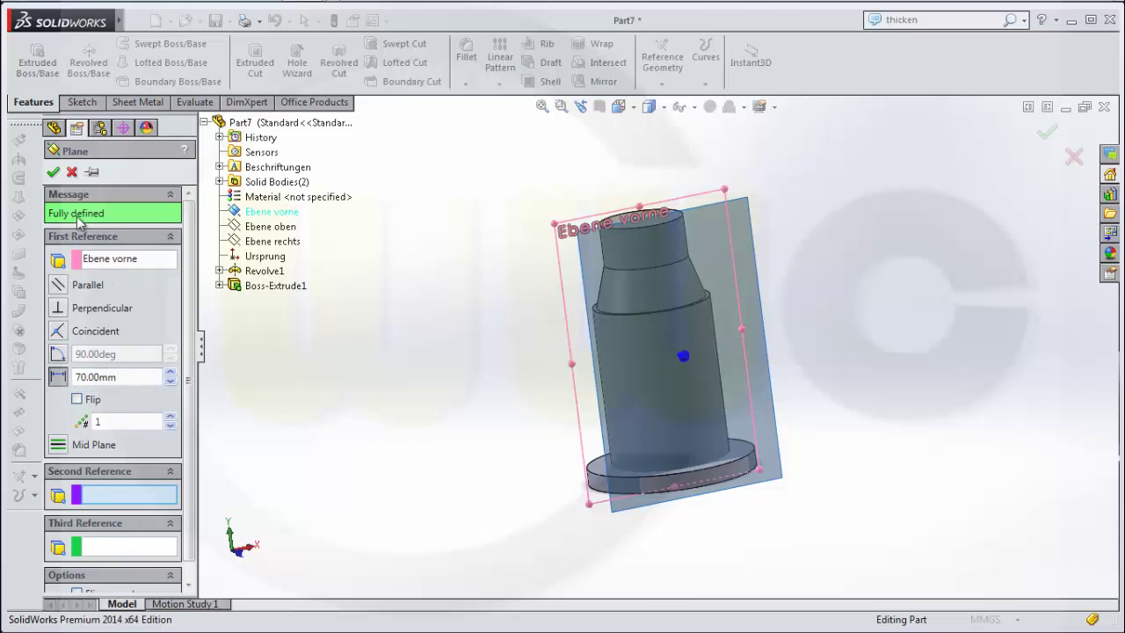
left_click(54, 172)
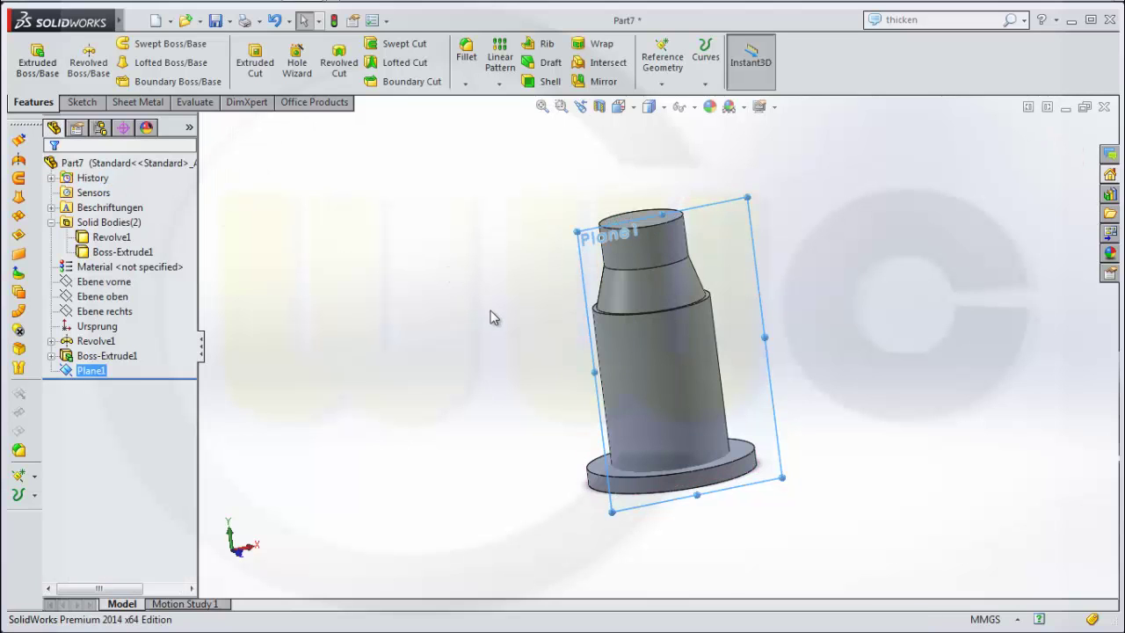
On the new offset plane, sketch two concentric circles about 364 mm and 314 mm in diameter, centred about 152 mm above the origin.
middle_click_drag(604, 305, 480, 311)
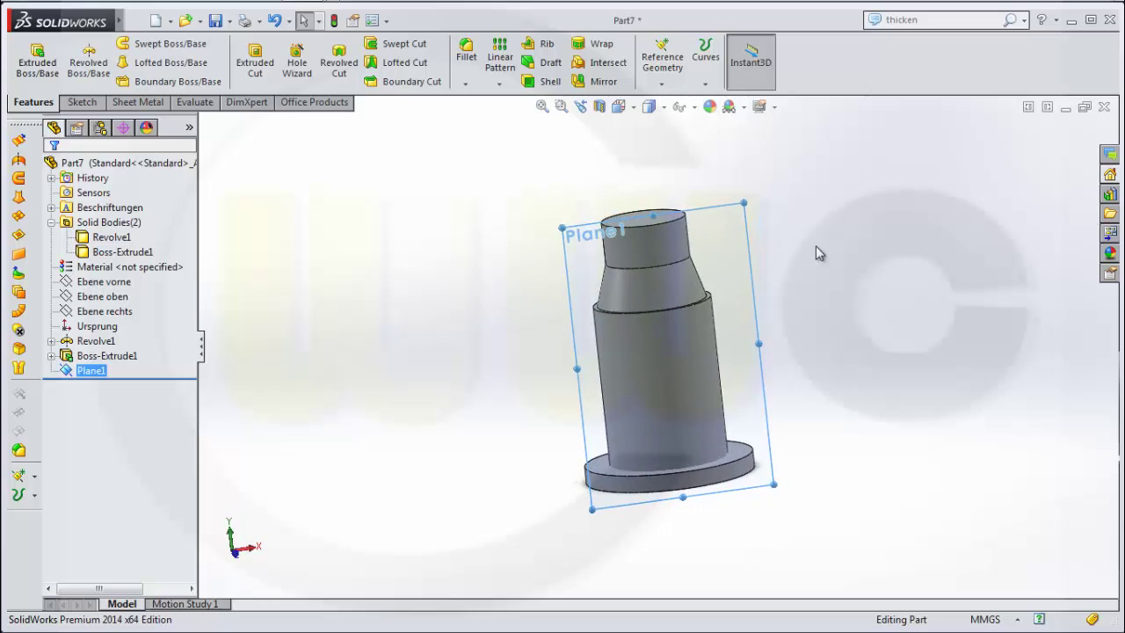
left_click(82, 103)
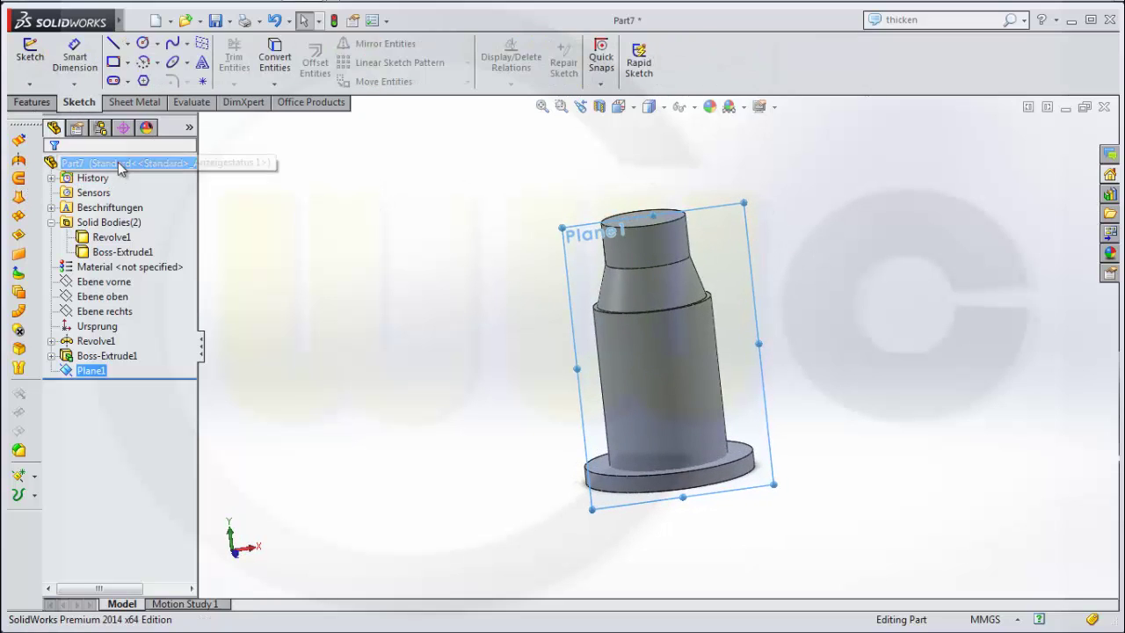
left_click(29, 53)
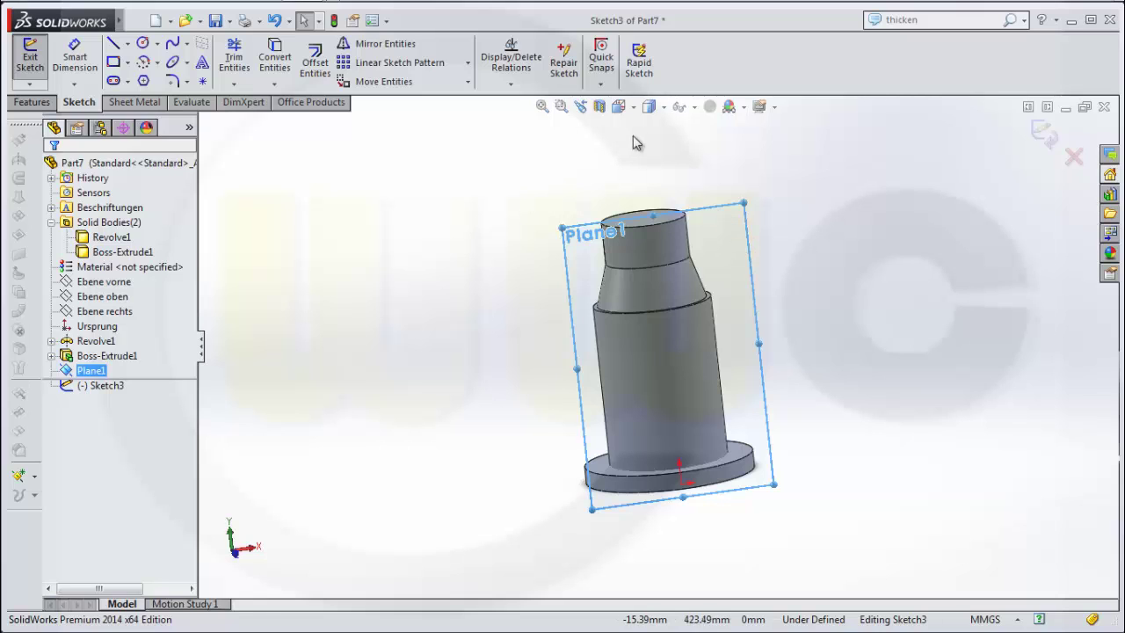
left_click(618, 106)
left_click(708, 195)
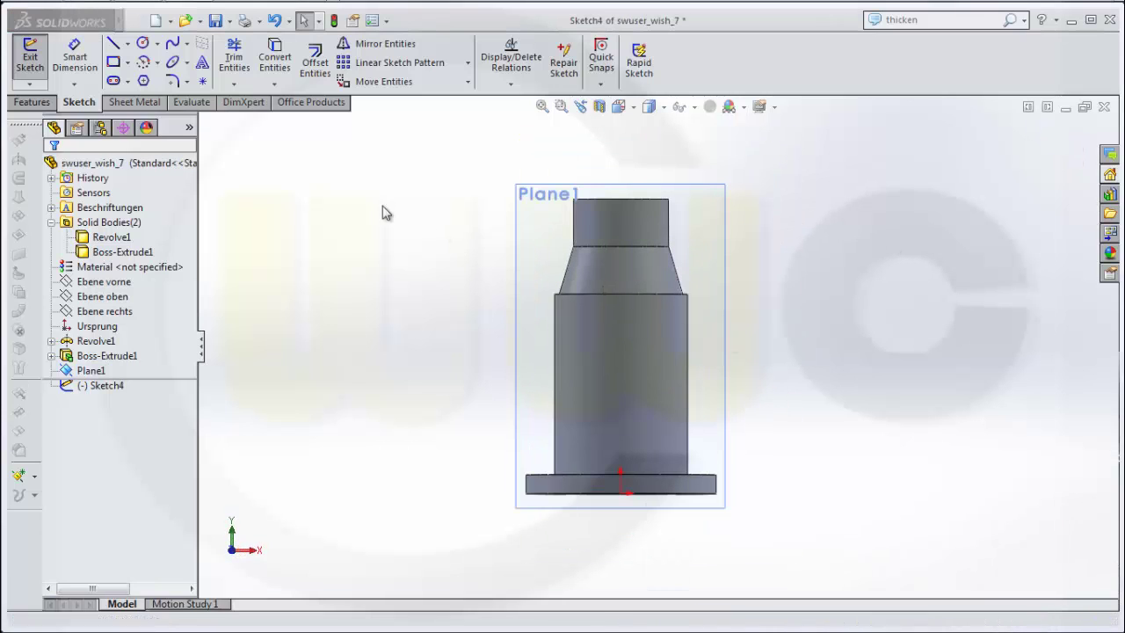
left_click(142, 43)
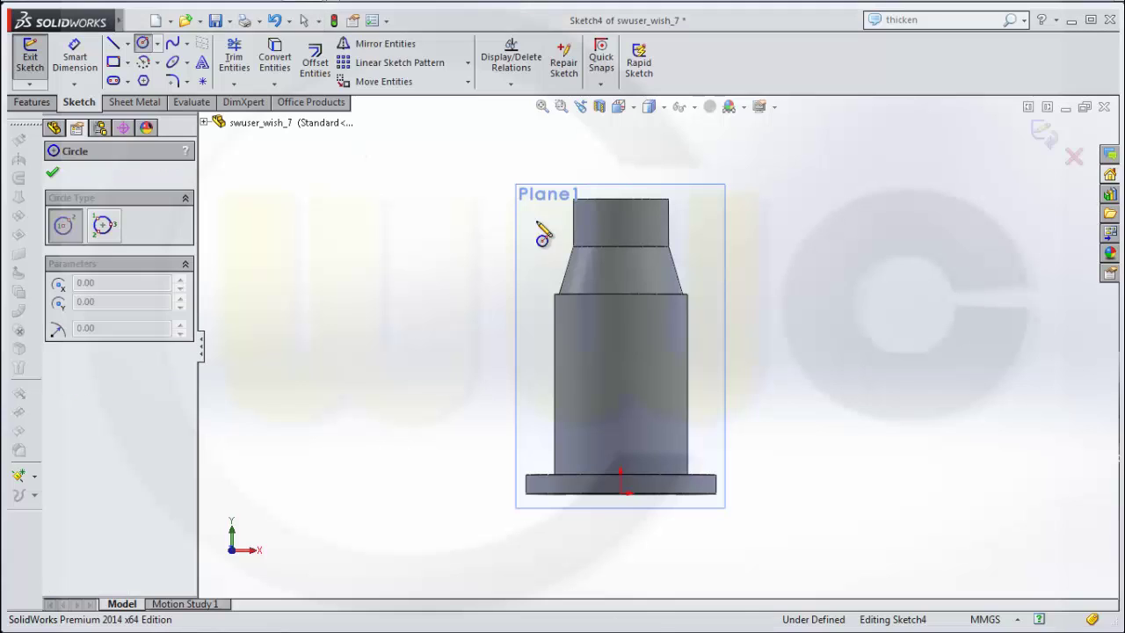
left_click(620, 350)
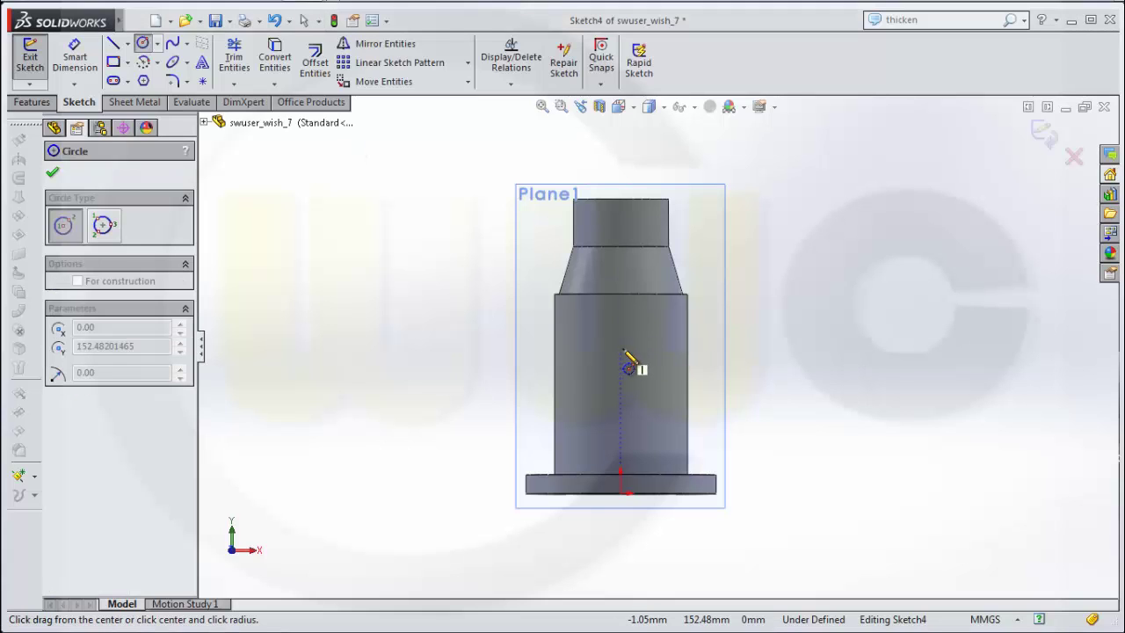
left_click(793, 372)
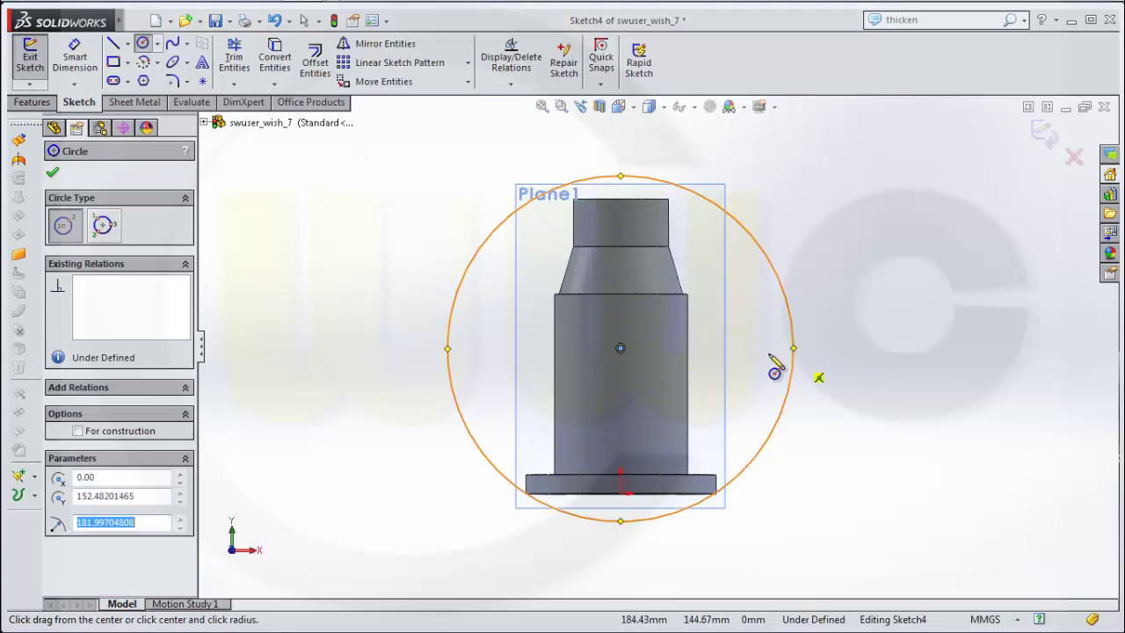
left_click(620, 348)
left_click(764, 390)
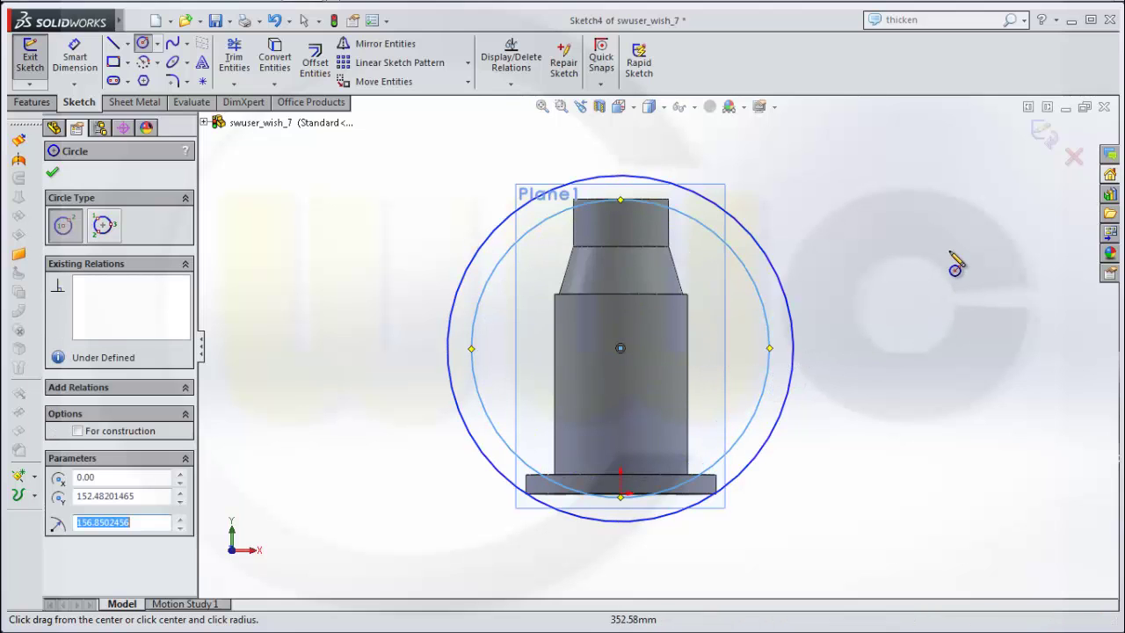
Sketch a third, separate circle about 142 mm in diameter to the upper right of the concentric circles.
left_click(870, 226)
left_click(937, 243)
key("Escape")
Dimension the outer concentric circle's diameter as 460 mm.
left_click(74, 56)
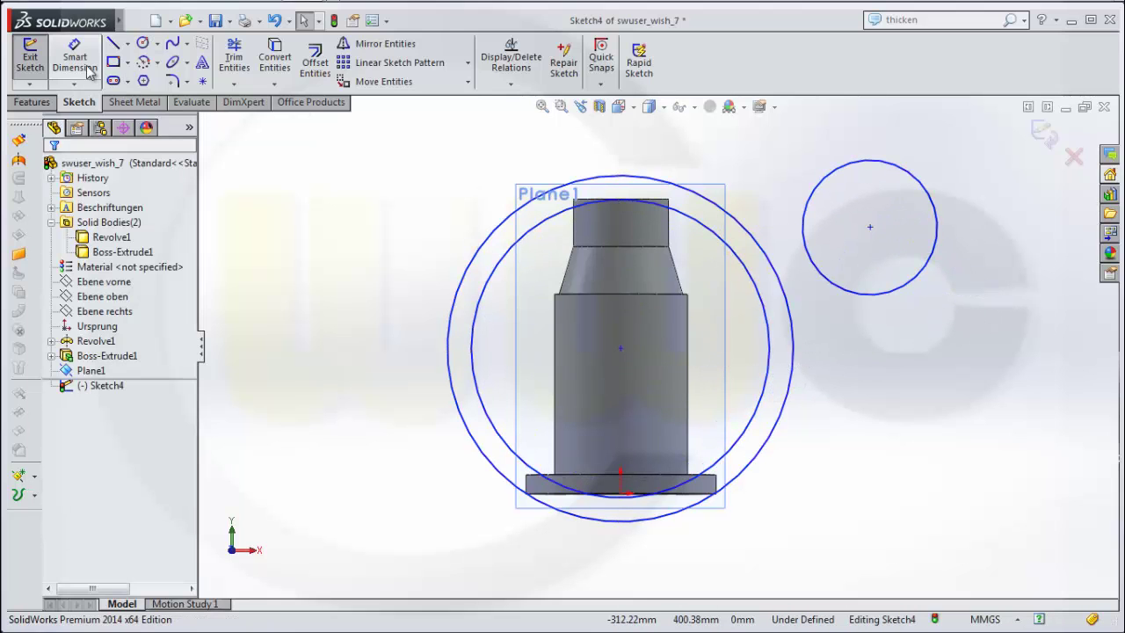
left_click(453, 341)
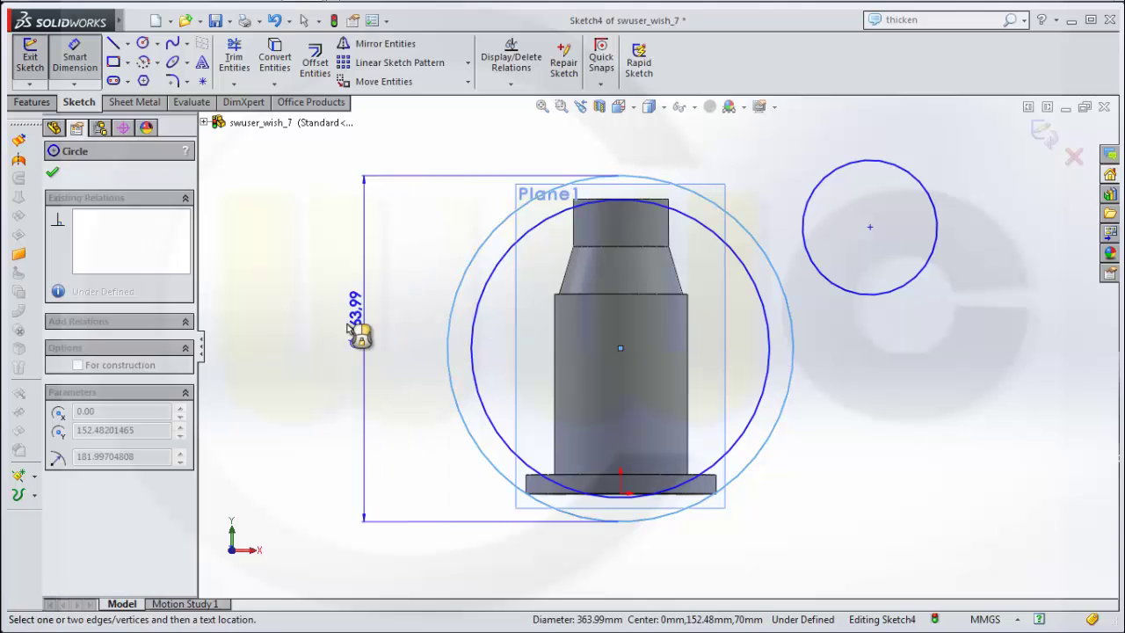
left_click(350, 332)
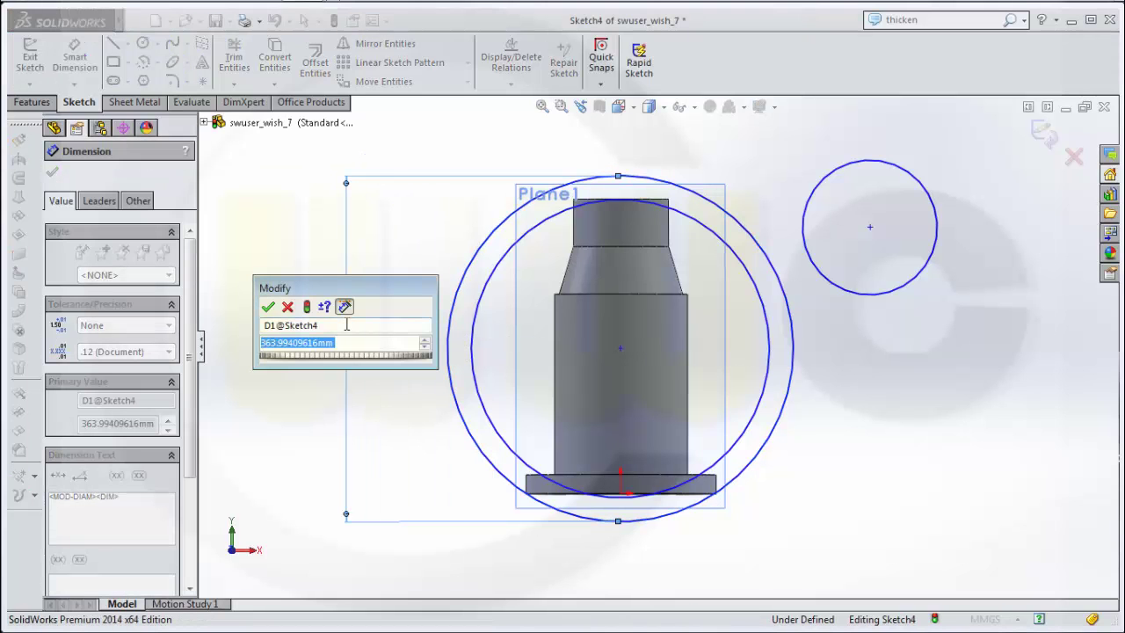
type("460")
key("Return")
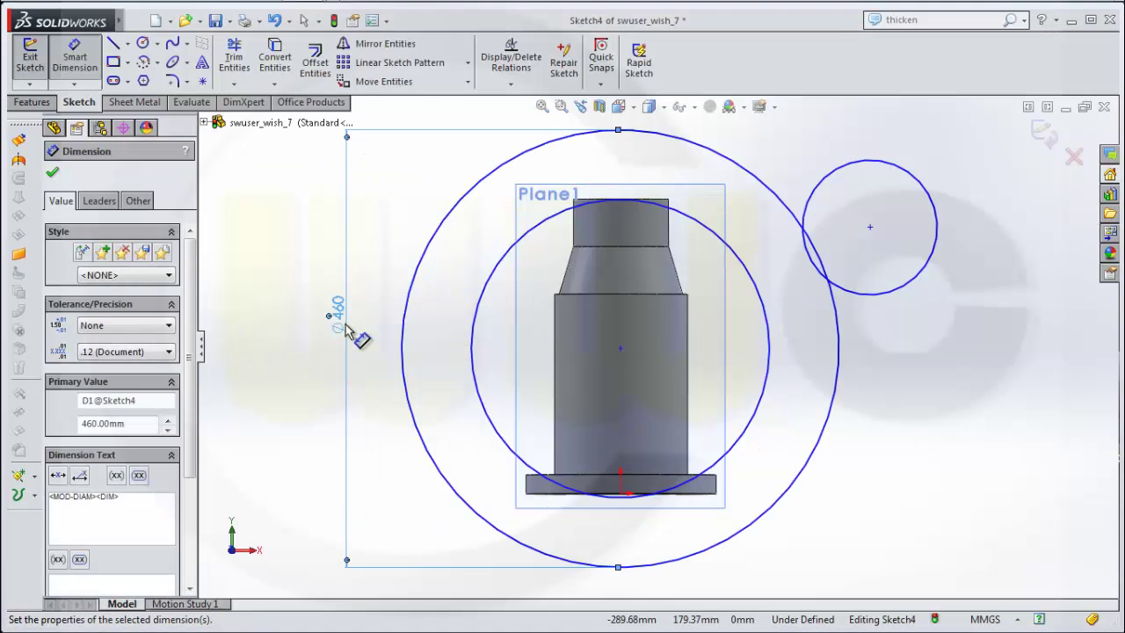
Dimension the inner concentric circle's diameter as 380 mm.
left_click(475, 382)
left_click(445, 362)
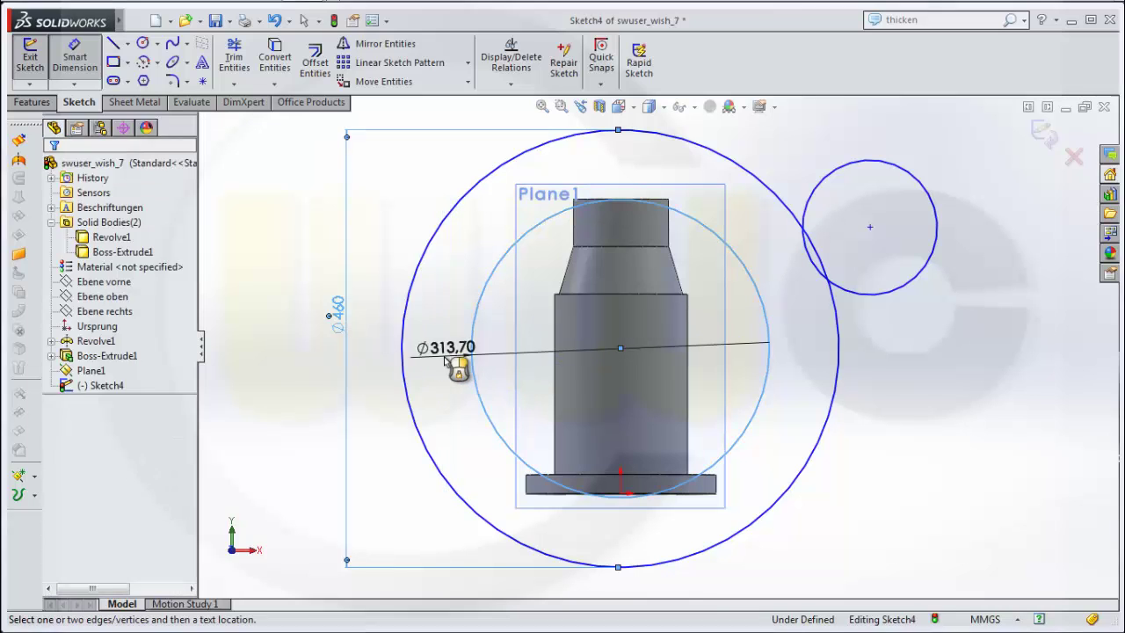
type("3")
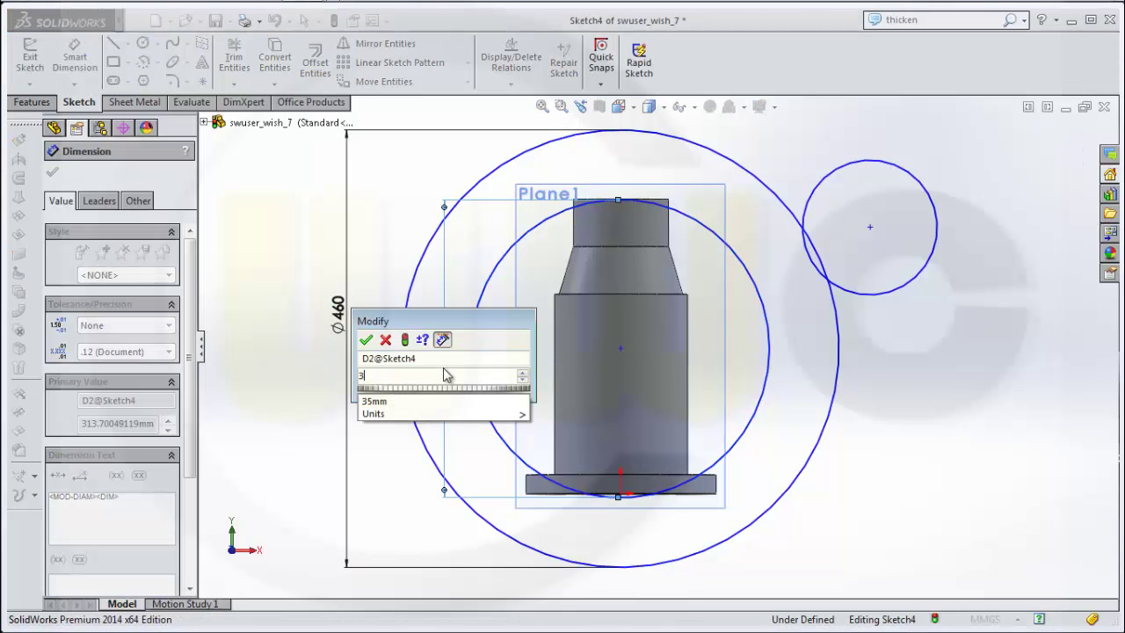
type("80")
key("Return")
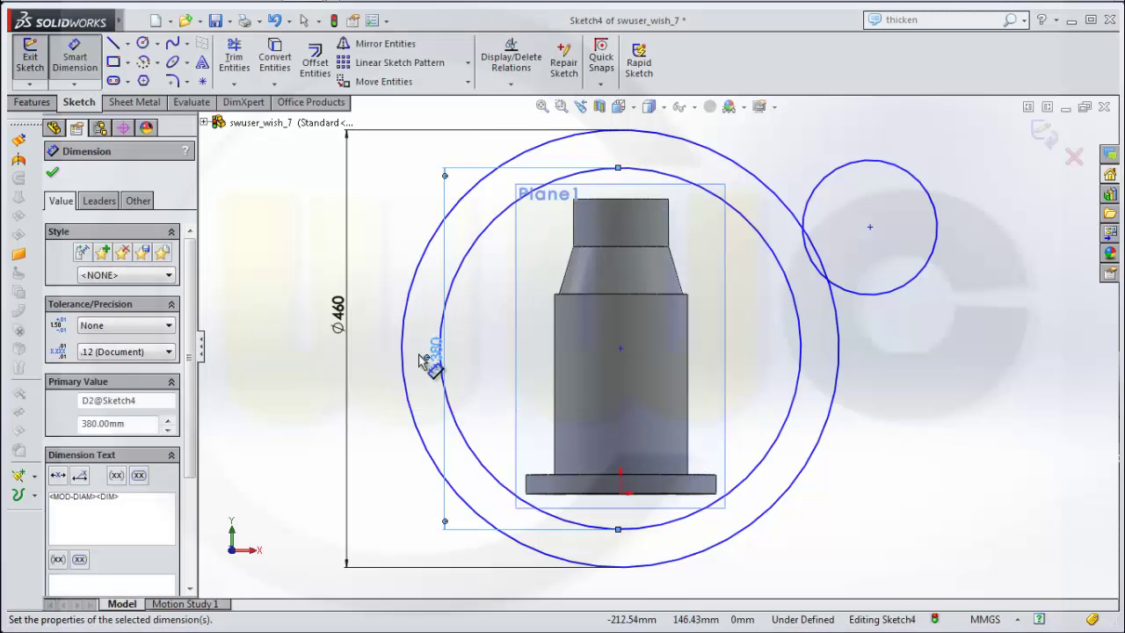
Dimension the separate third circle's diameter as 400 mm.
left_click(916, 177)
left_click(960, 144)
type("400")
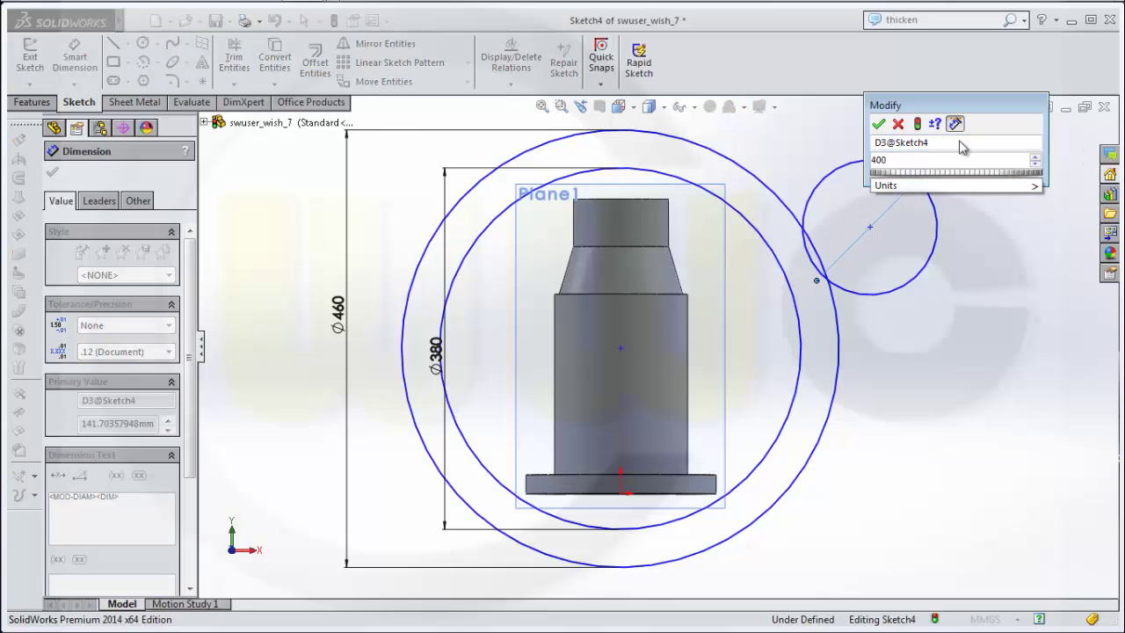
key("Return")
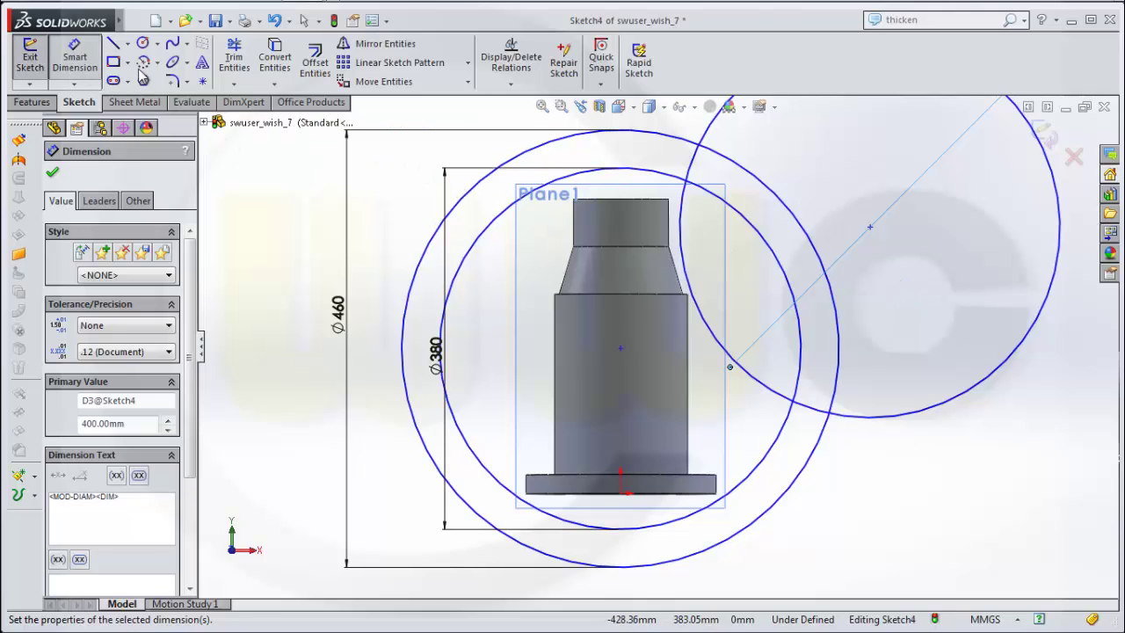
Sketch a horizontal line across both concentric circles just above their centre, and delete the stray short line along with the 460 mm dimension.
left_click(120, 51)
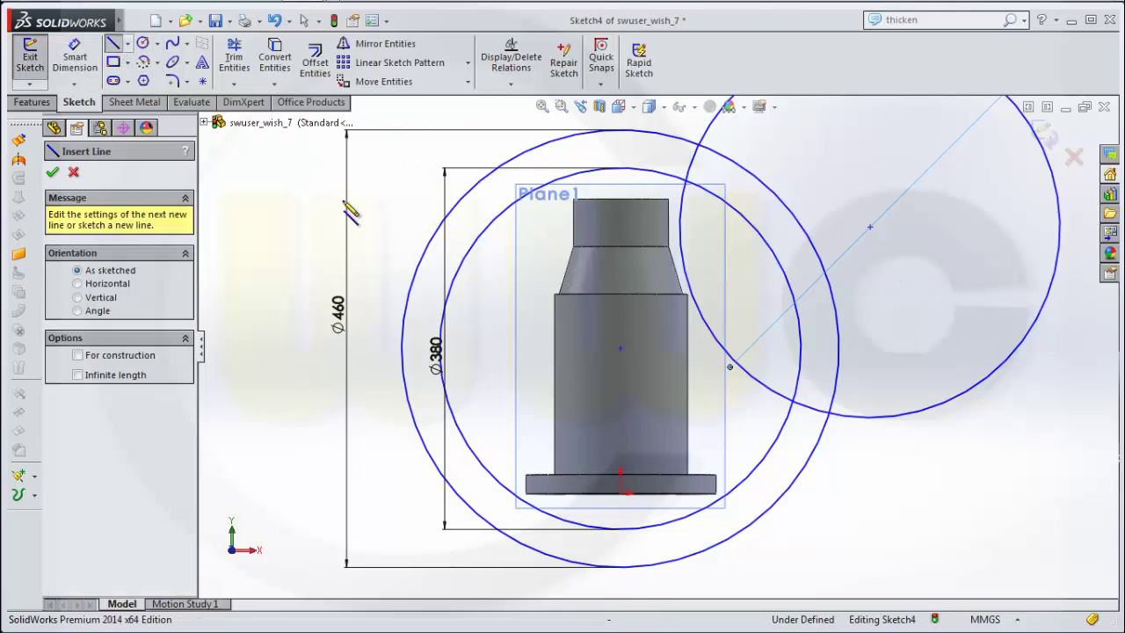
left_click(379, 308)
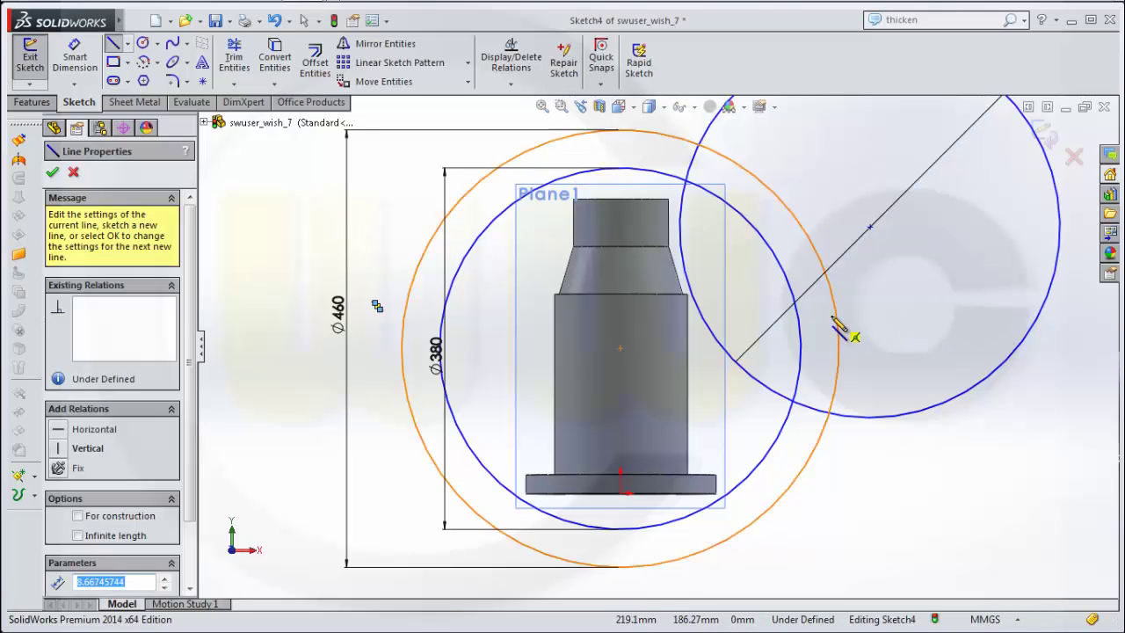
left_click(874, 316)
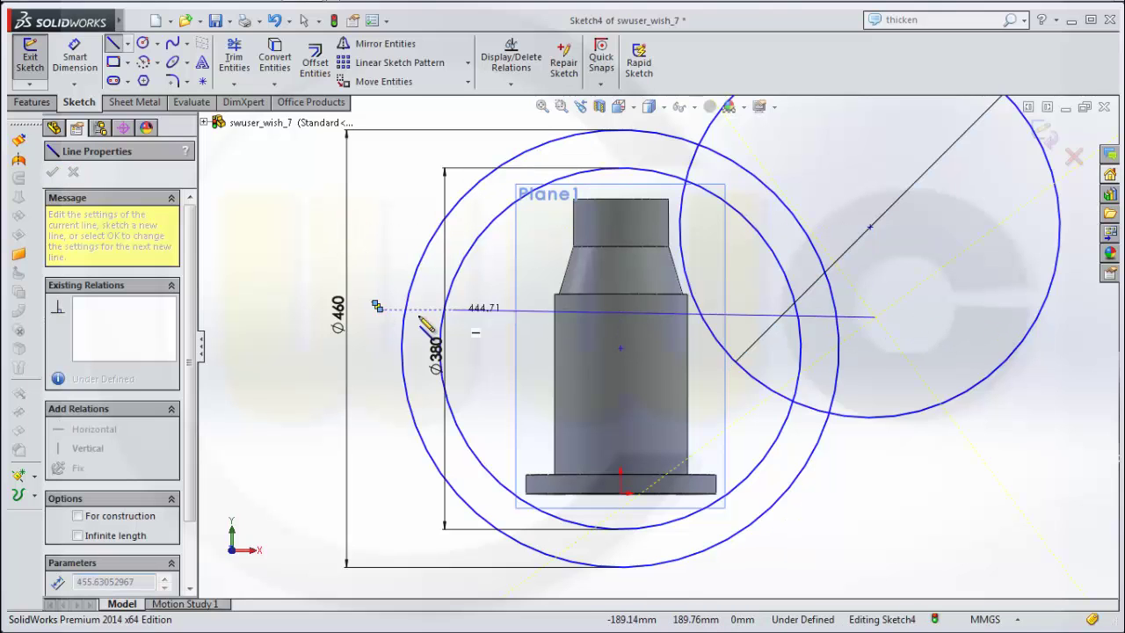
left_click(352, 317)
key("Escape")
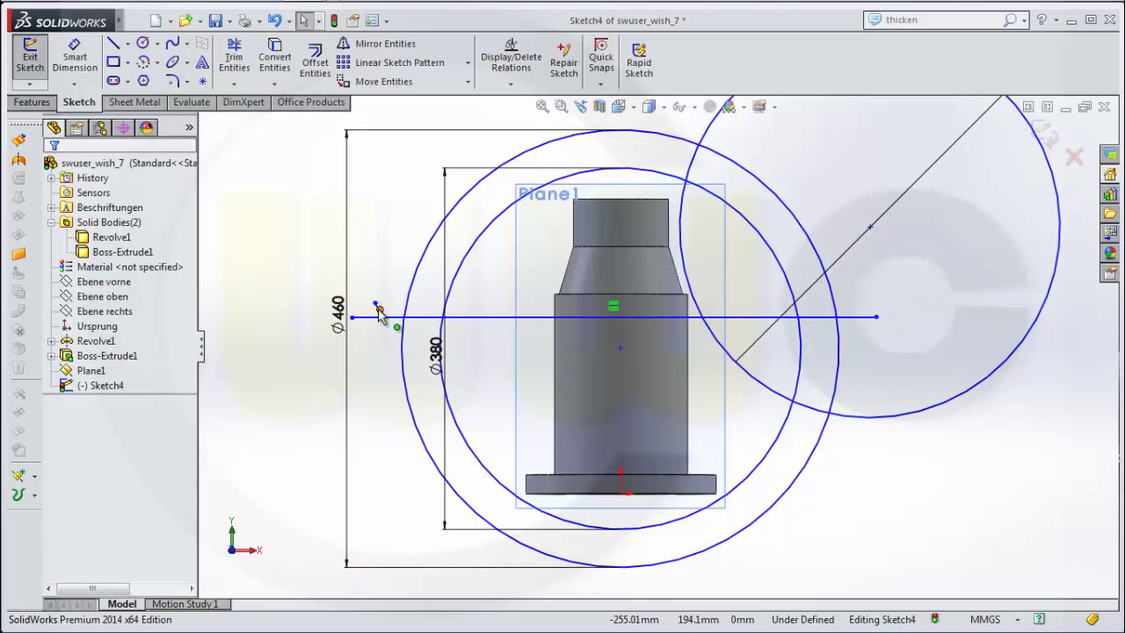
left_click(392, 300)
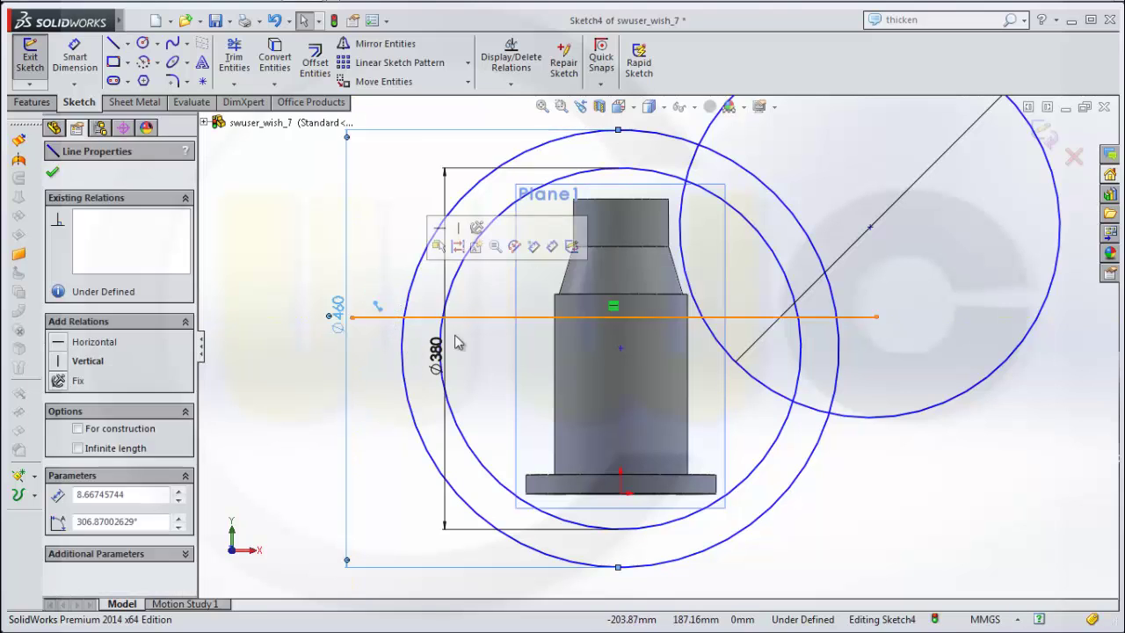
key("Delete")
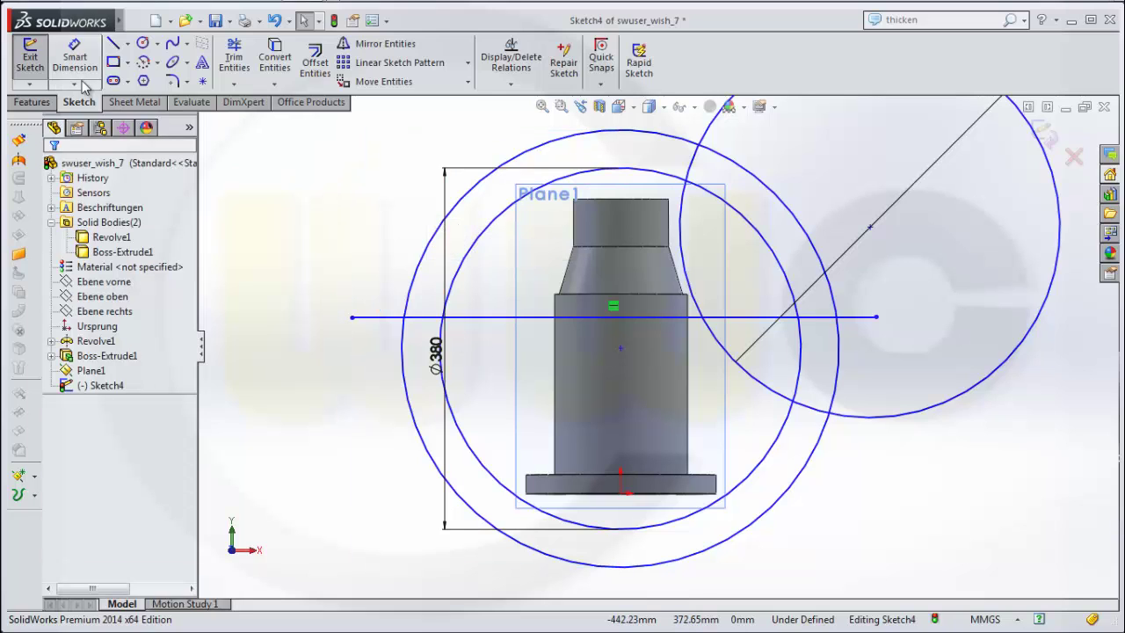
Sketch a vertical line from the origin up through the circles' centre to beyond the outer circle.
left_click(112, 43)
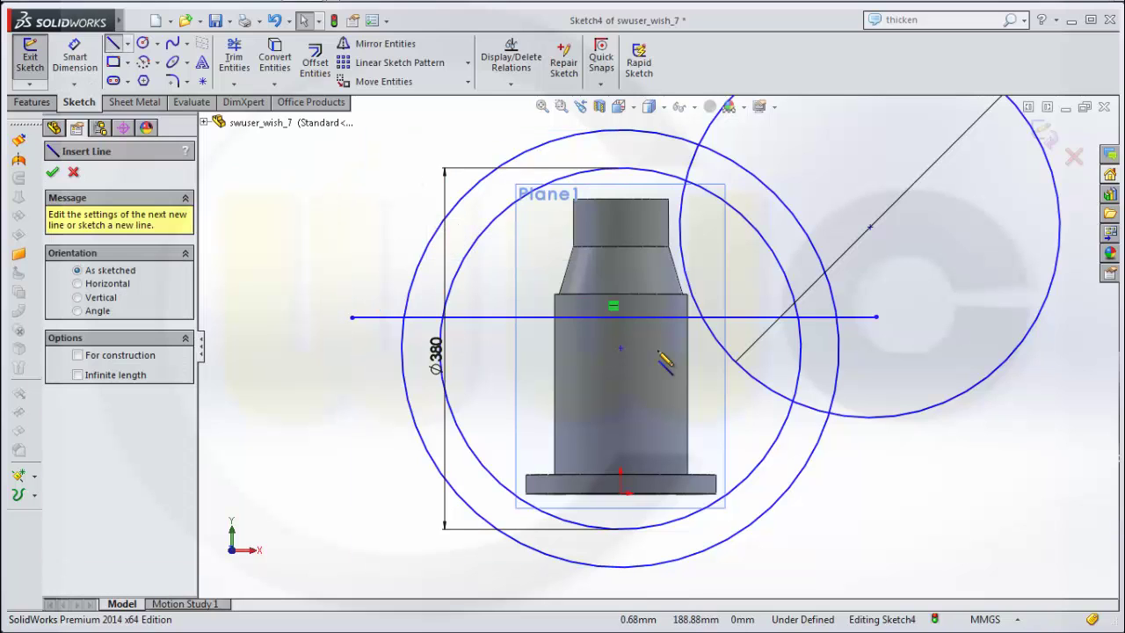
left_click(620, 475)
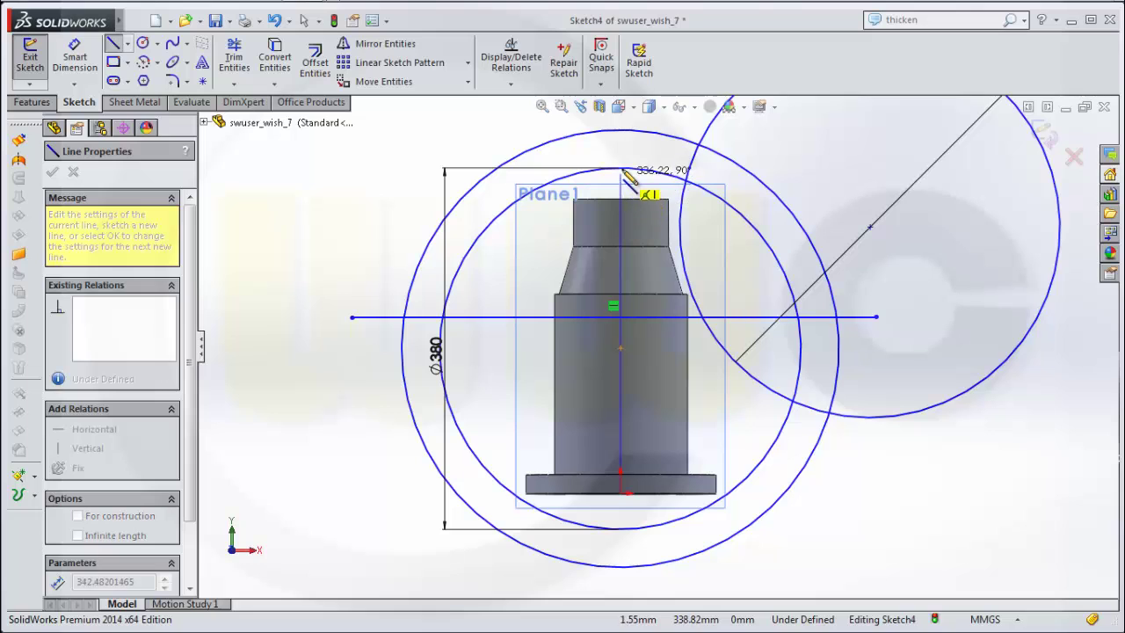
left_click(621, 121)
key("Escape")
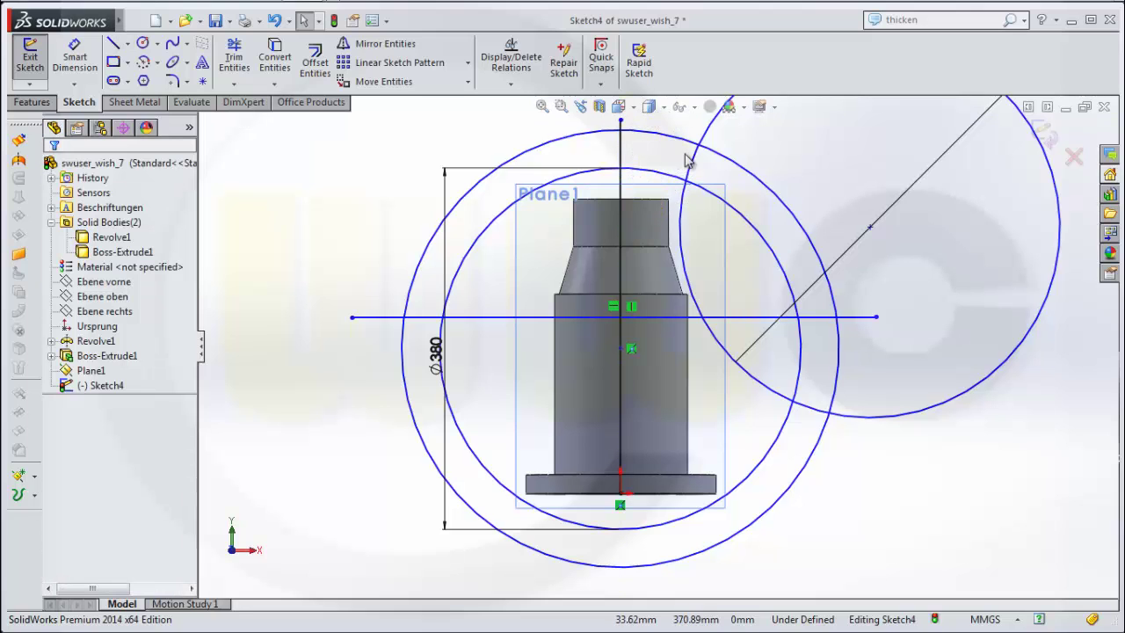
left_click(113, 44)
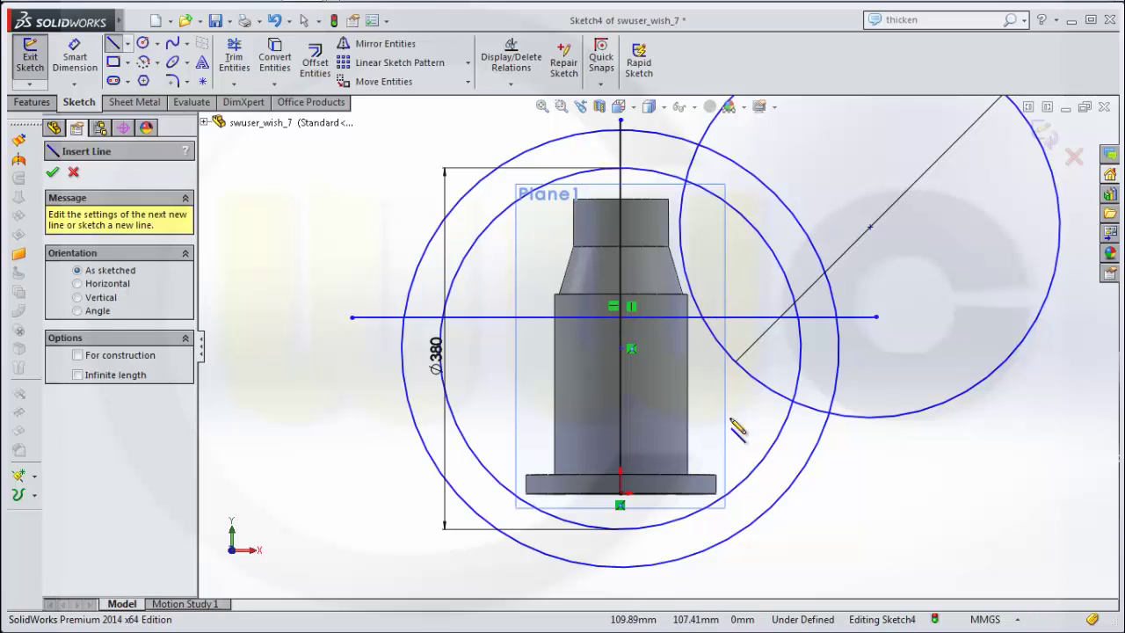
left_click_drag(708, 269, 719, 280)
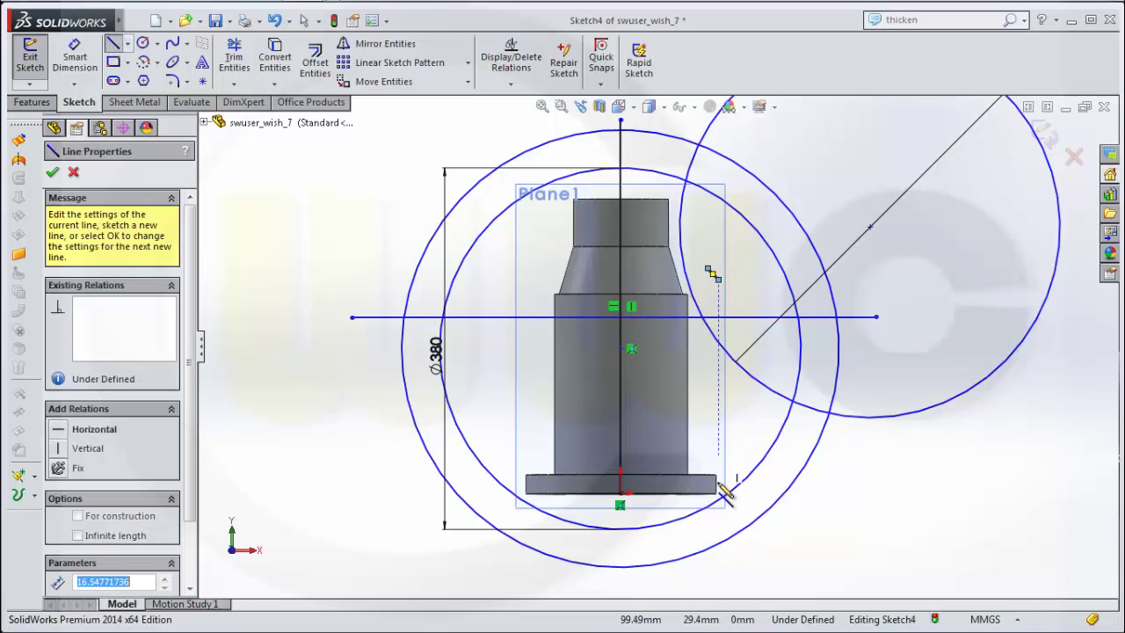
key("Escape")
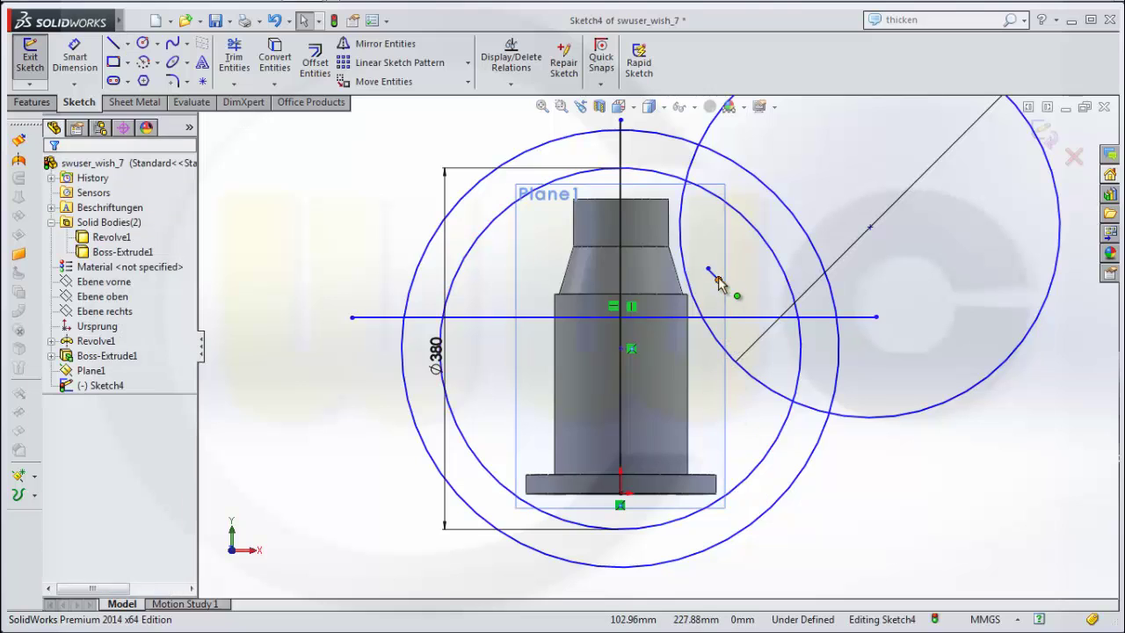
left_click(713, 275)
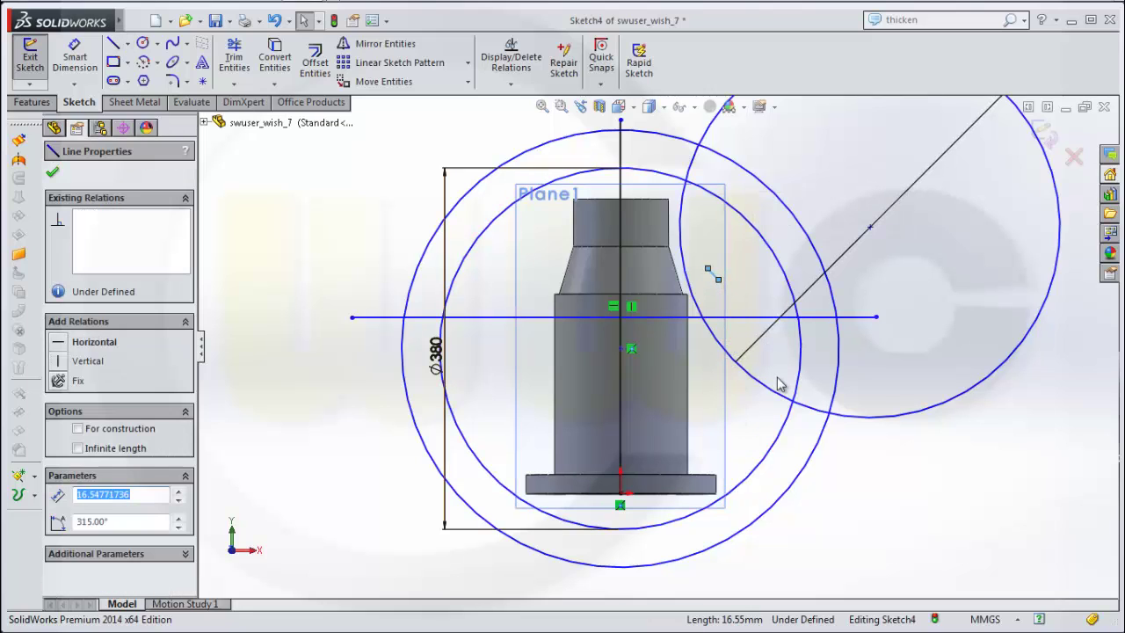
key("Delete")
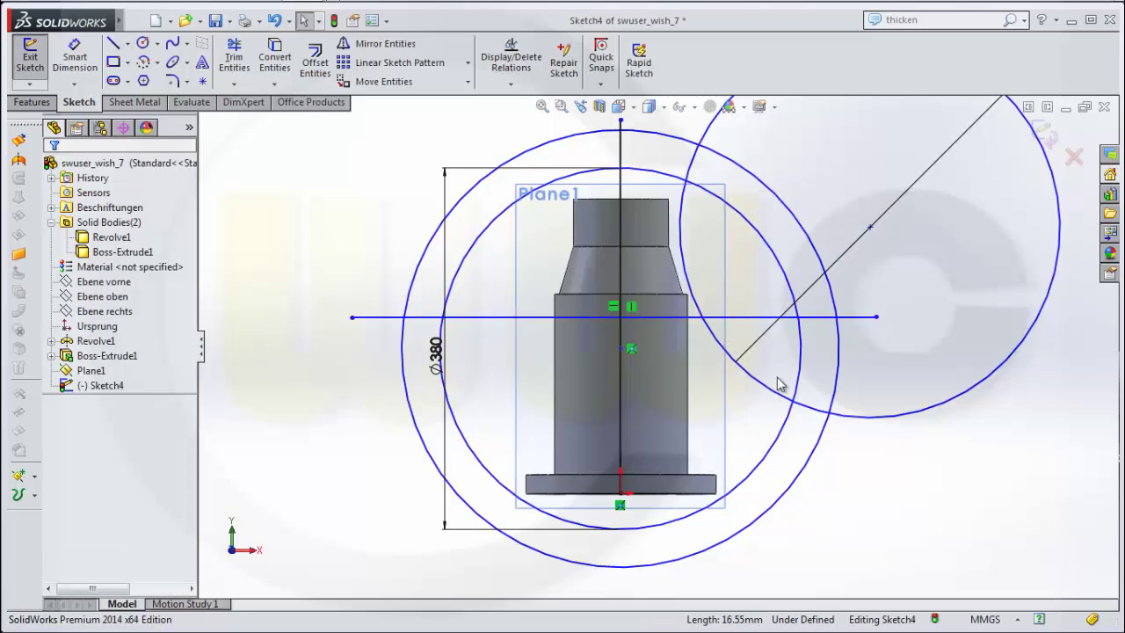
Sketch two separate vertical lines beside the body, the inner about 276 mm long and the outer one extending higher, across the circles.
left_click(112, 45)
left_click(747, 299)
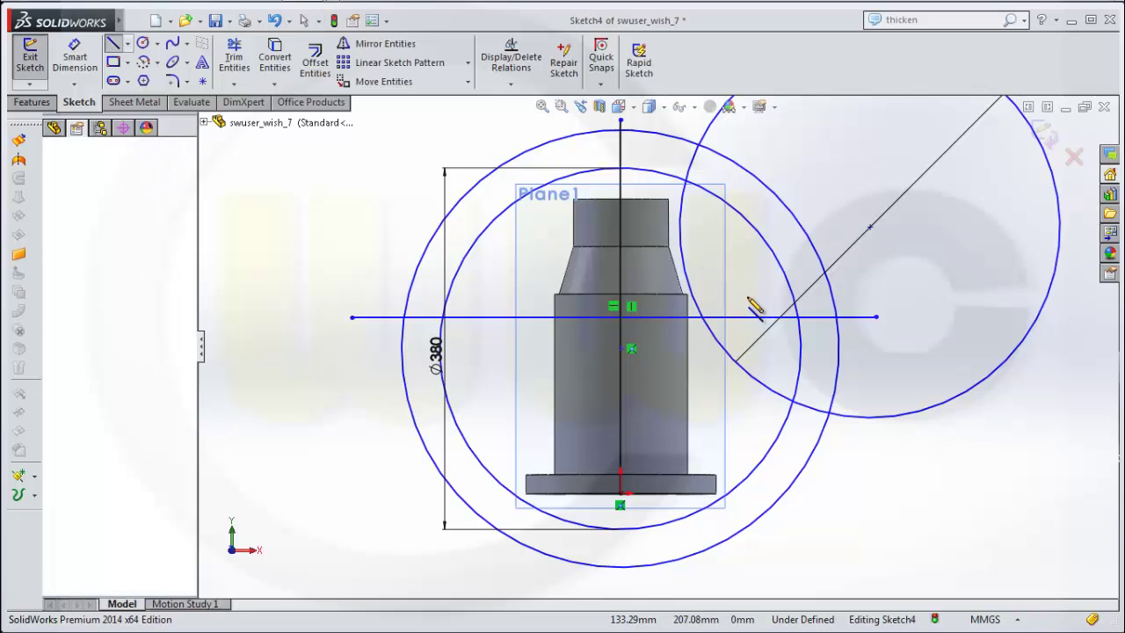
left_click(746, 558)
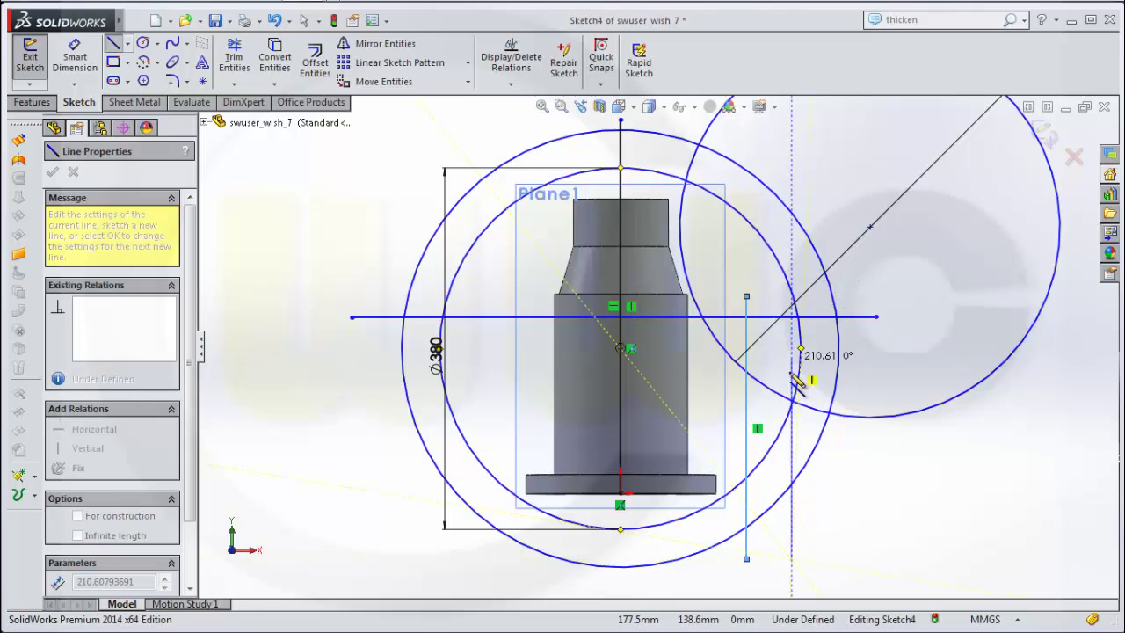
left_click(793, 150)
key("Escape")
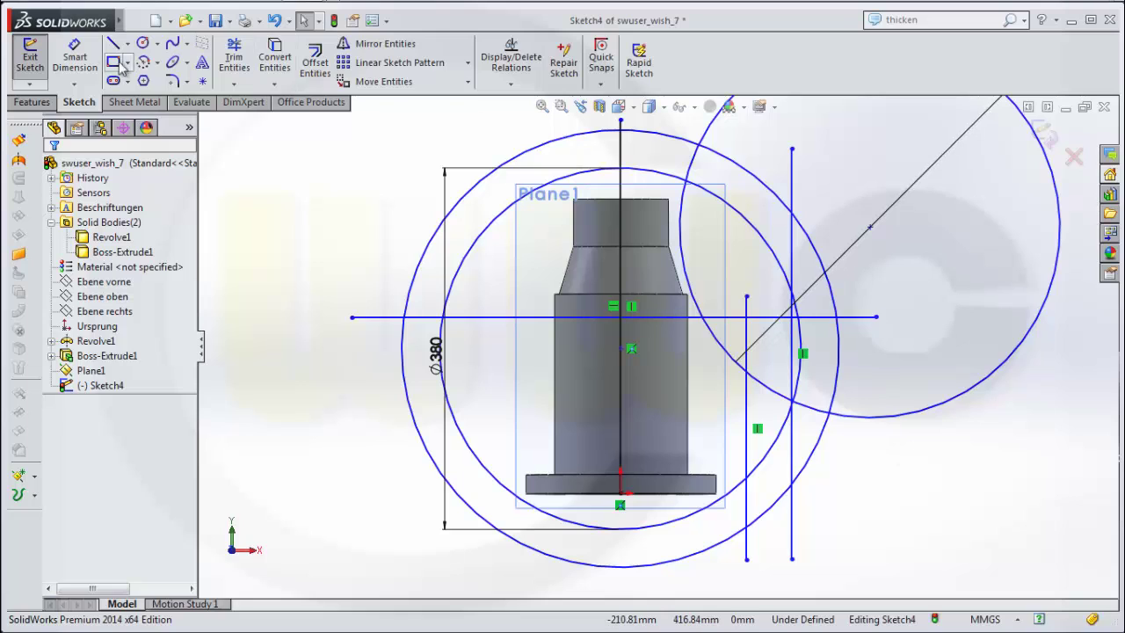
Dimension the spacing between the two new vertical lines as 40 mm.
left_click(76, 58)
left_click(748, 514)
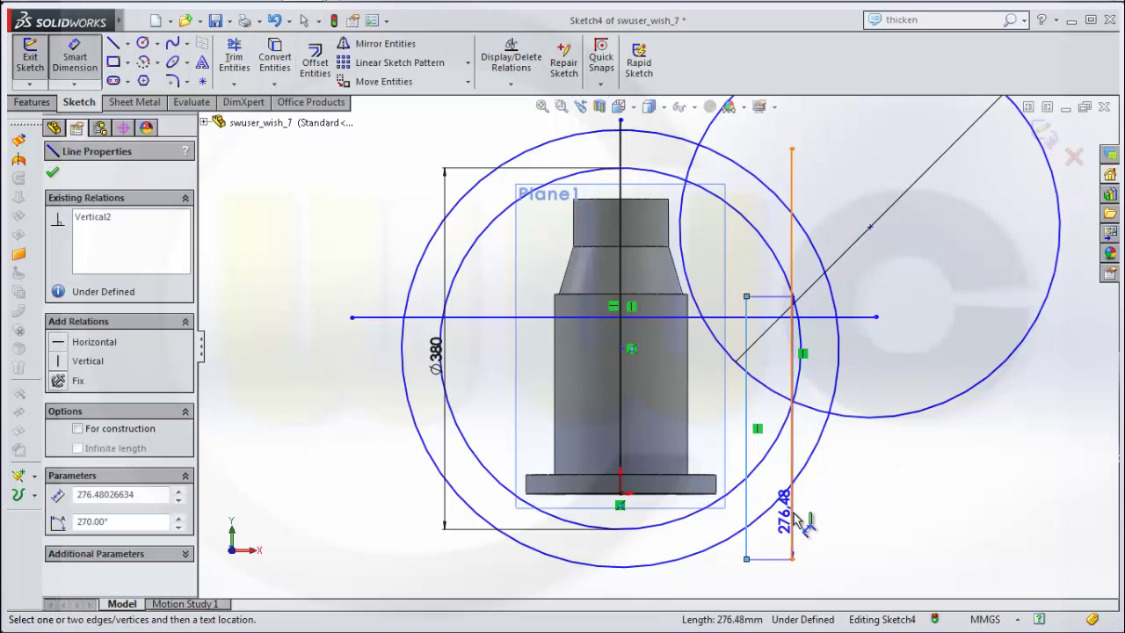
left_click(793, 520)
left_click(773, 540)
type("40")
key("Return")
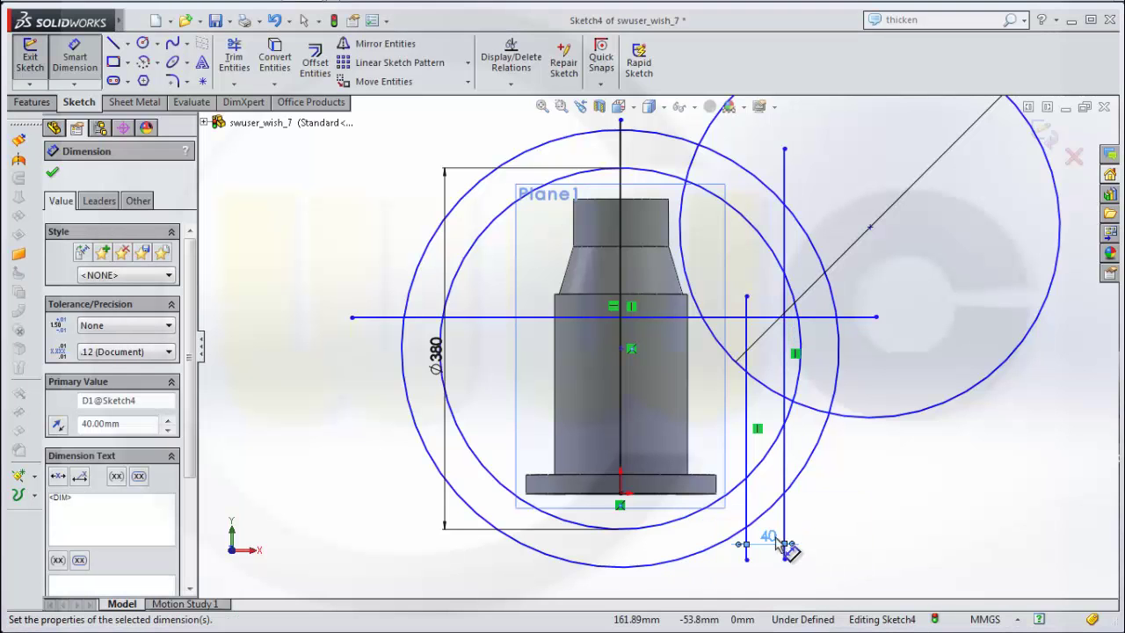
Dimension the horizontal line's height above the origin as 210 mm.
left_click(515, 317)
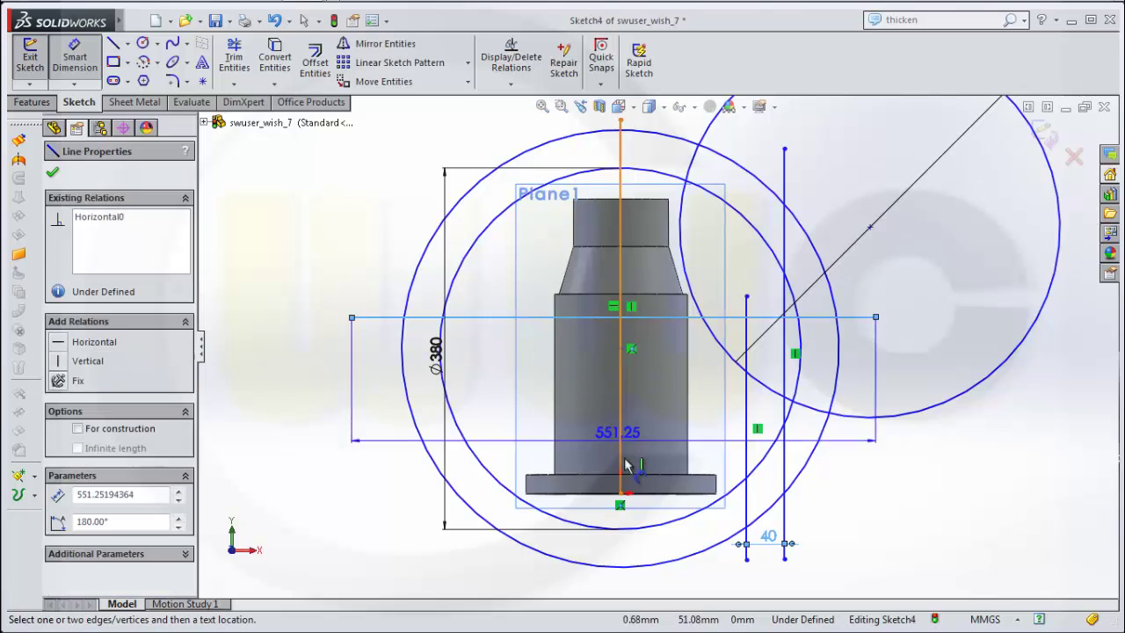
left_click(620, 504)
left_click(1042, 466)
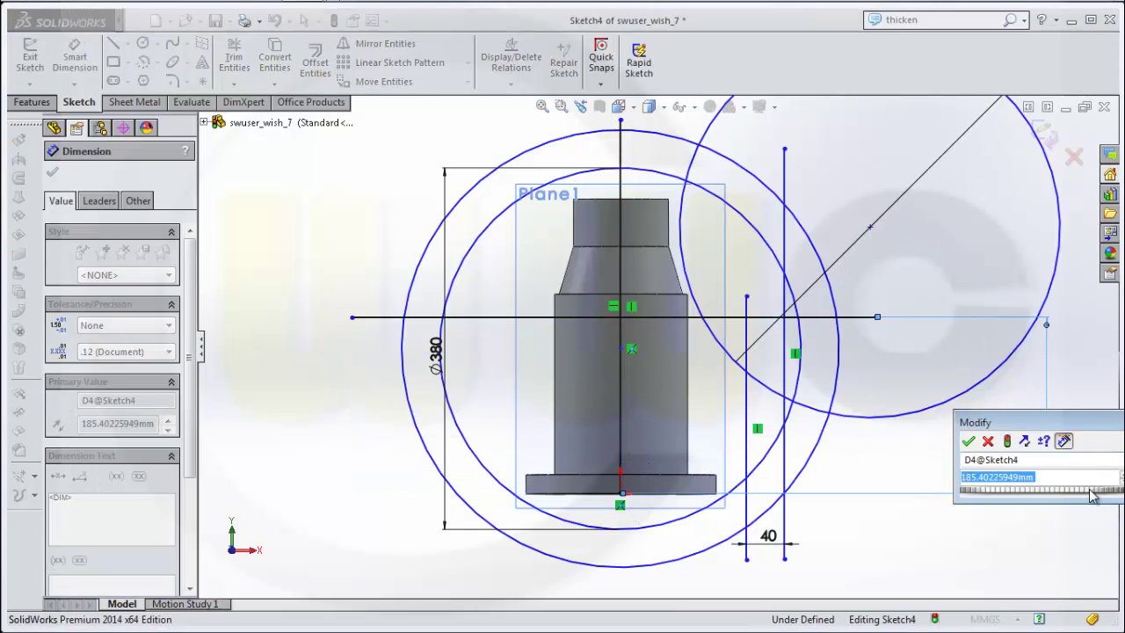
type("210")
key("Return")
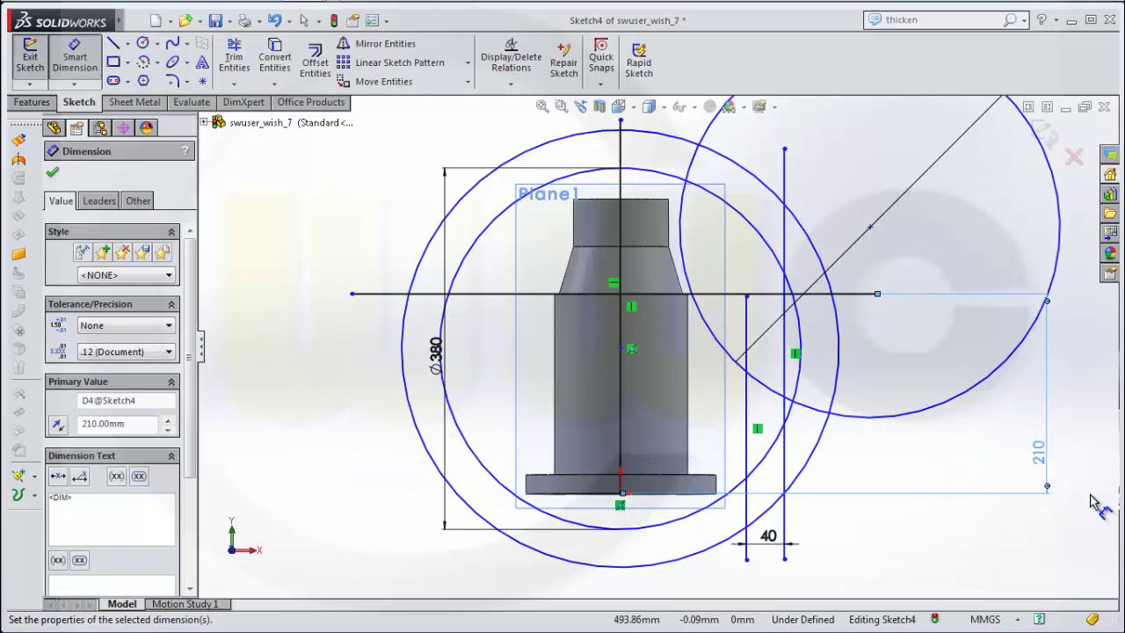
Dimension the horizontal distance between the 400 mm circle's centre and the inner of the two parallel vertical lines as 20 mm.
left_click(870, 228)
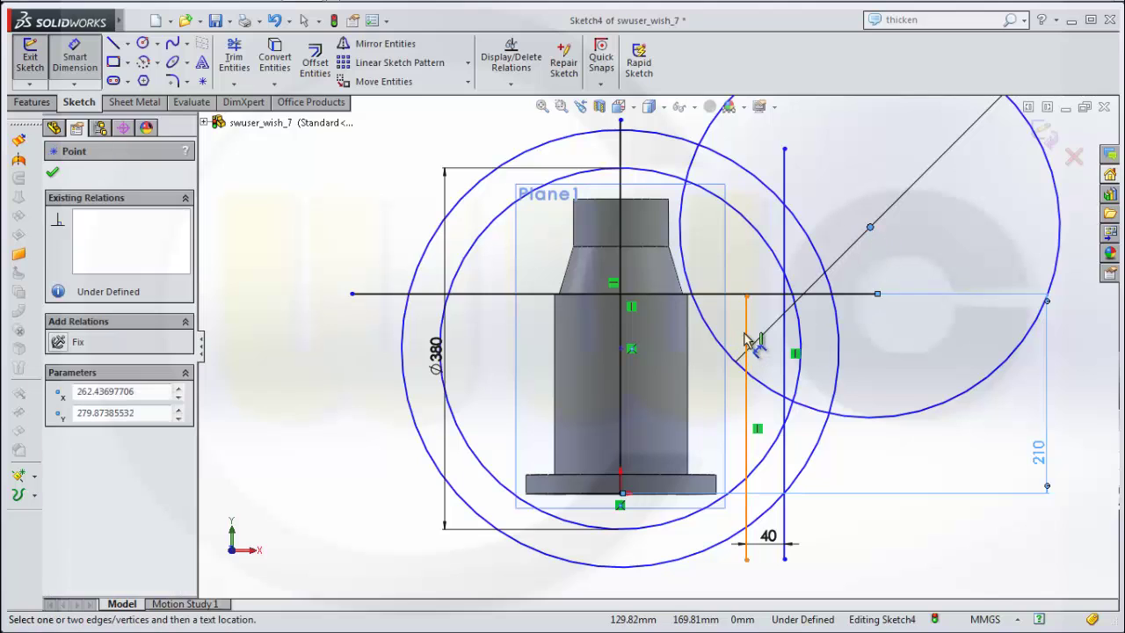
left_click(747, 343)
left_click(870, 227)
left_click(839, 211)
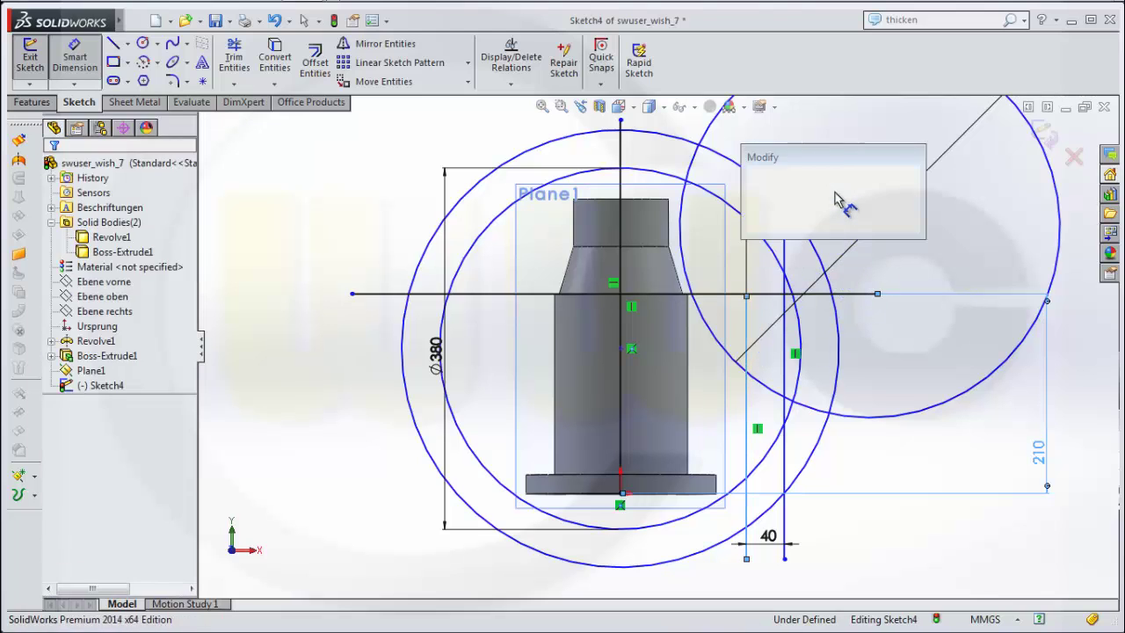
type("20")
key("Return")
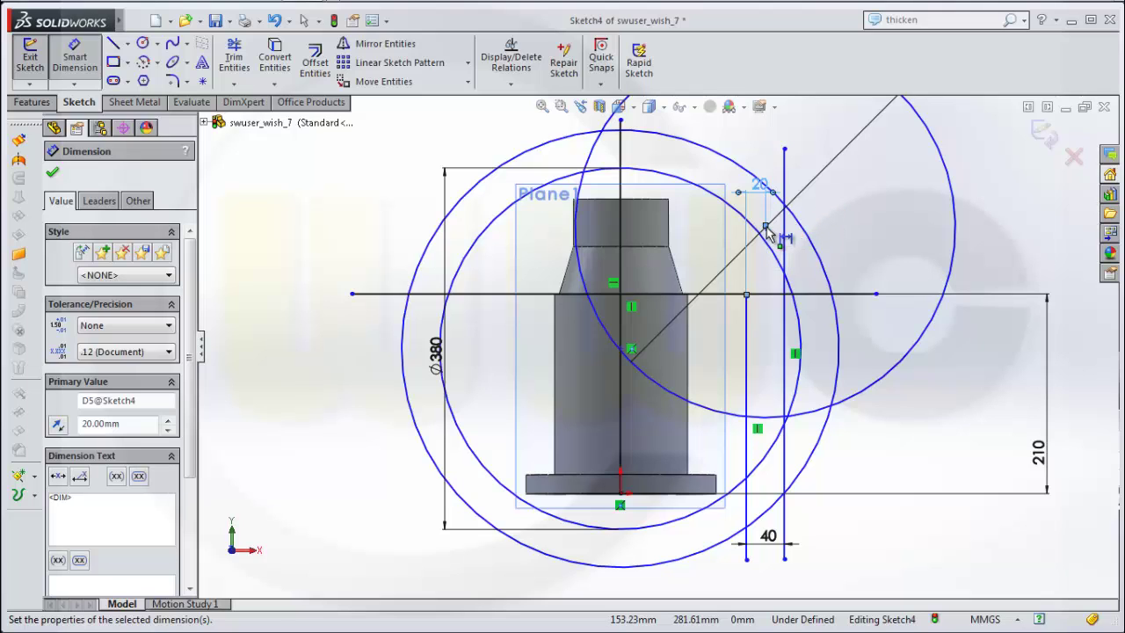
left_click(622, 493)
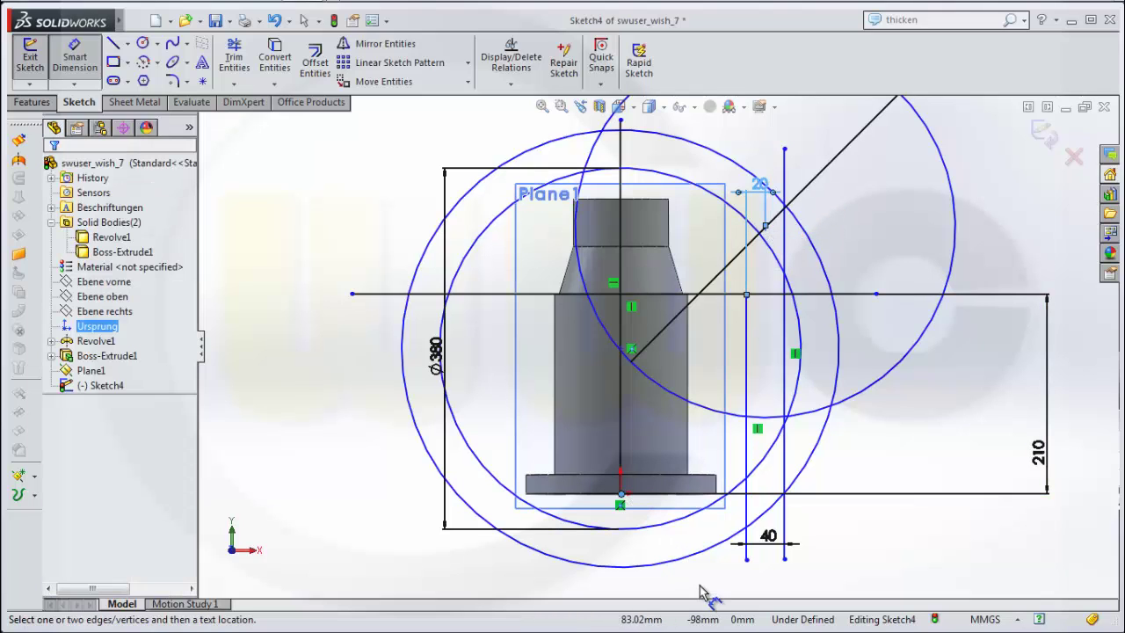
scroll(712, 576, "up", 4)
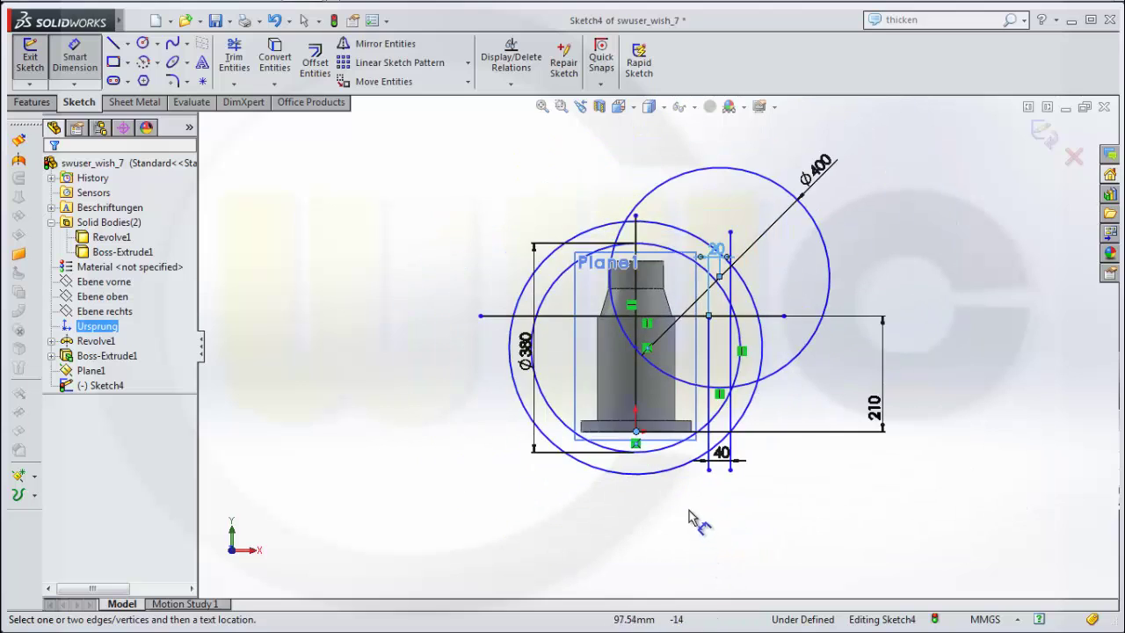
left_click(623, 410)
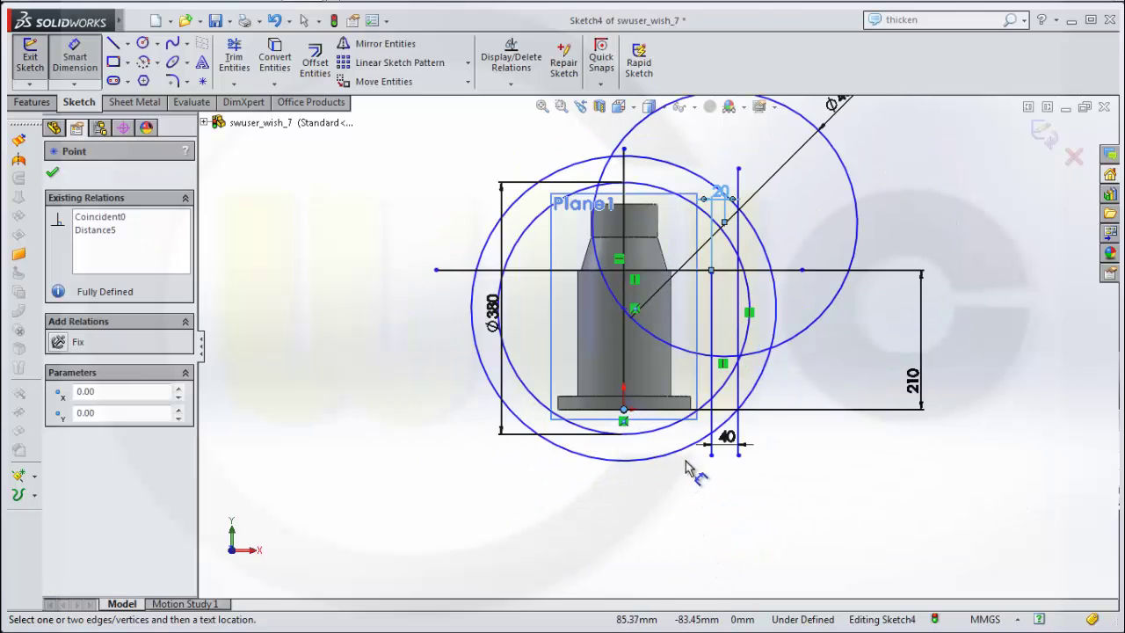
scroll(737, 227, "down", 2)
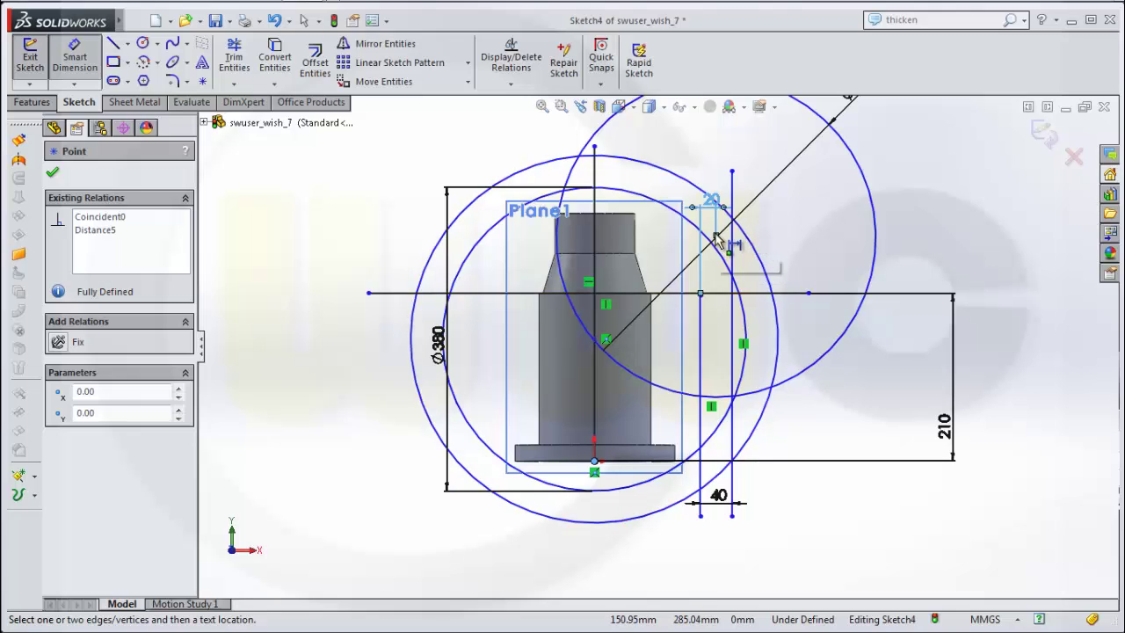
left_click(716, 239)
left_click(594, 462)
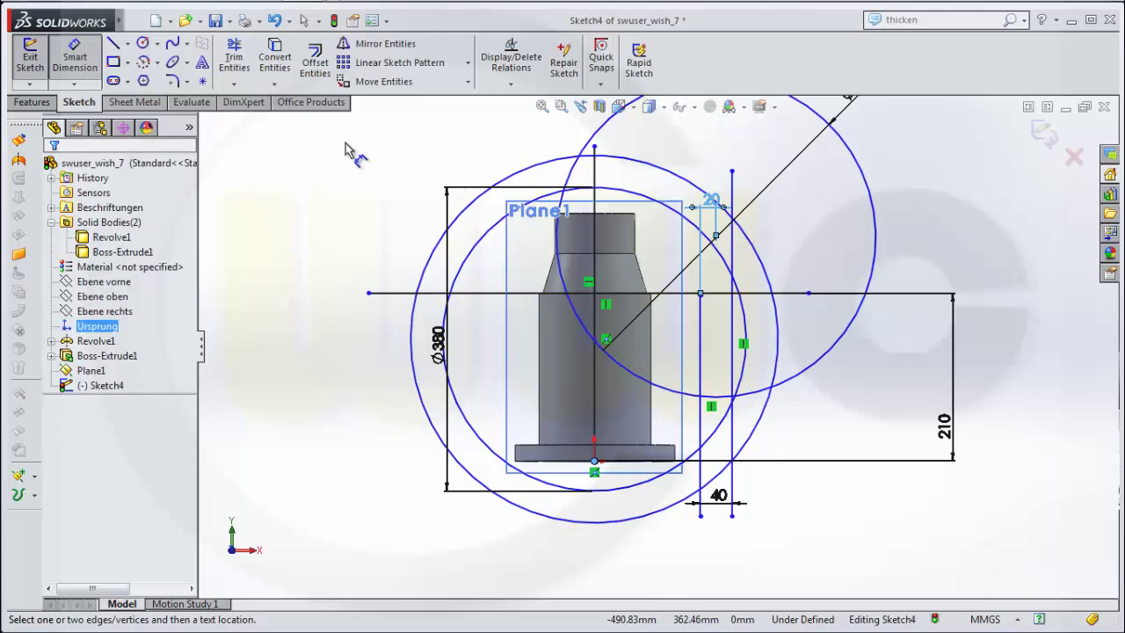
left_click(716, 238)
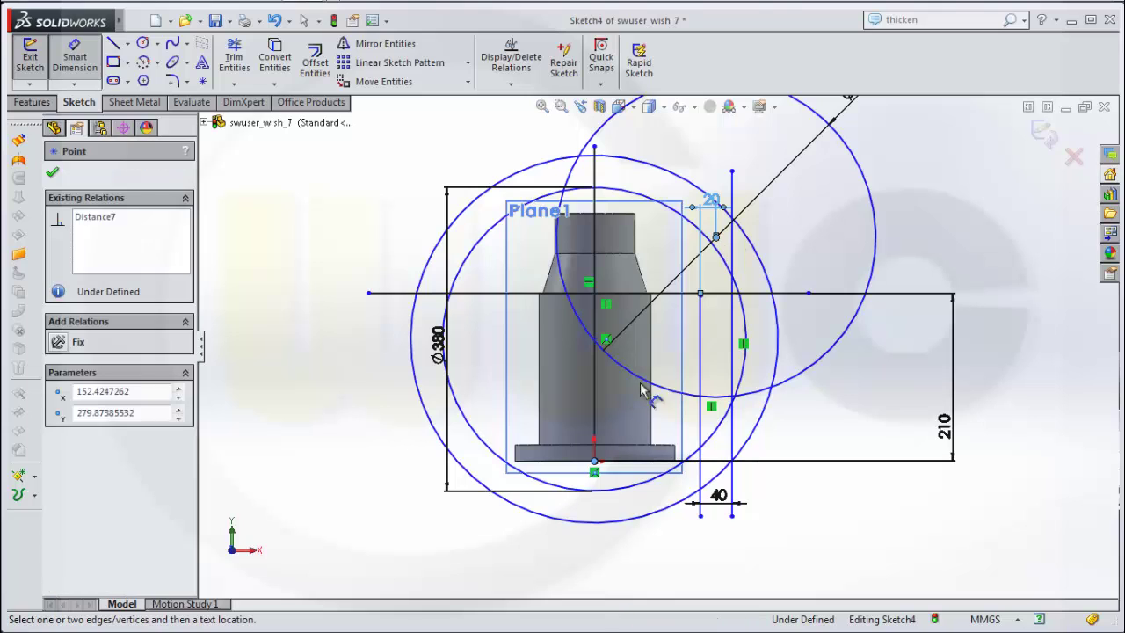
left_click(594, 461)
key("Return")
key("Escape")
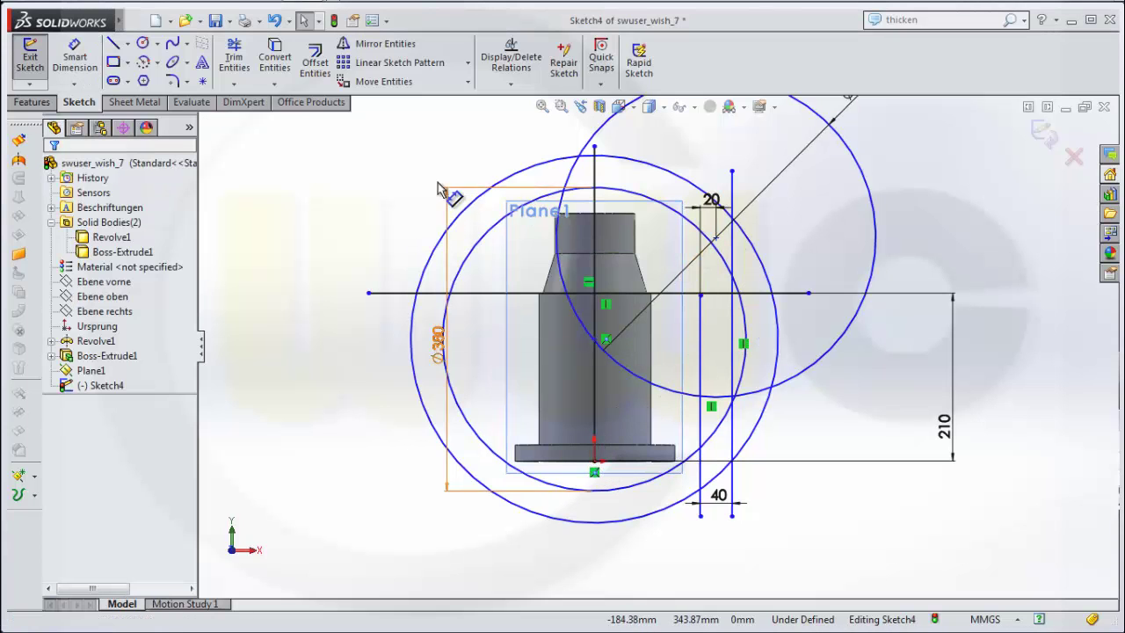
Dimension the horizontal distance from the origin to the 400 mm circle's centre with the expression PI*70/2.
left_click(77, 56)
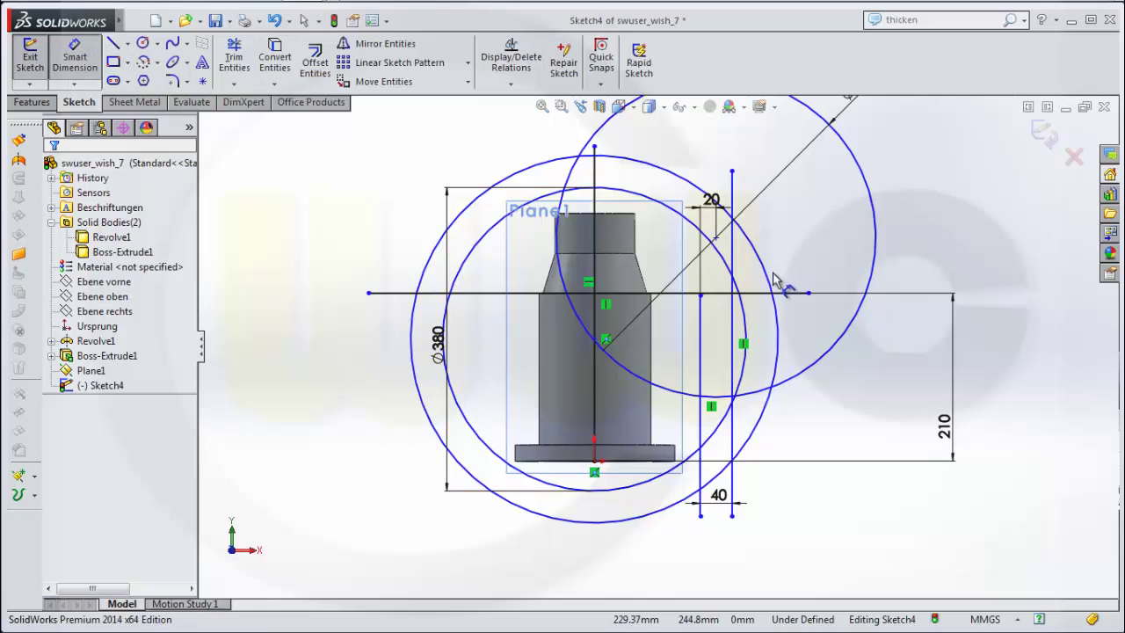
left_click(717, 239)
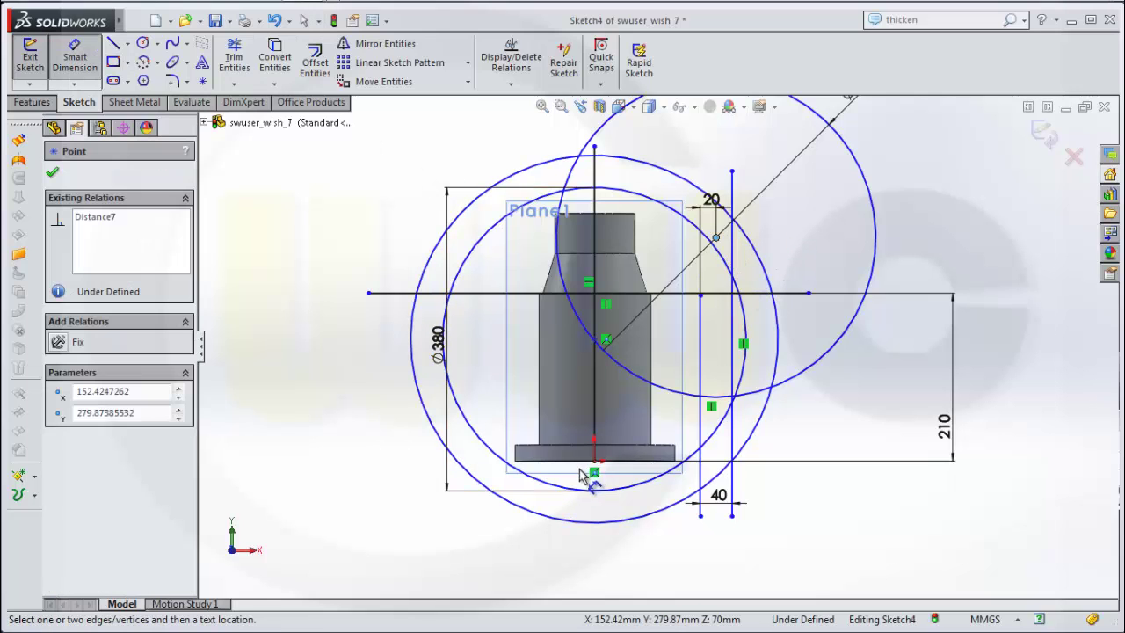
left_click(595, 463)
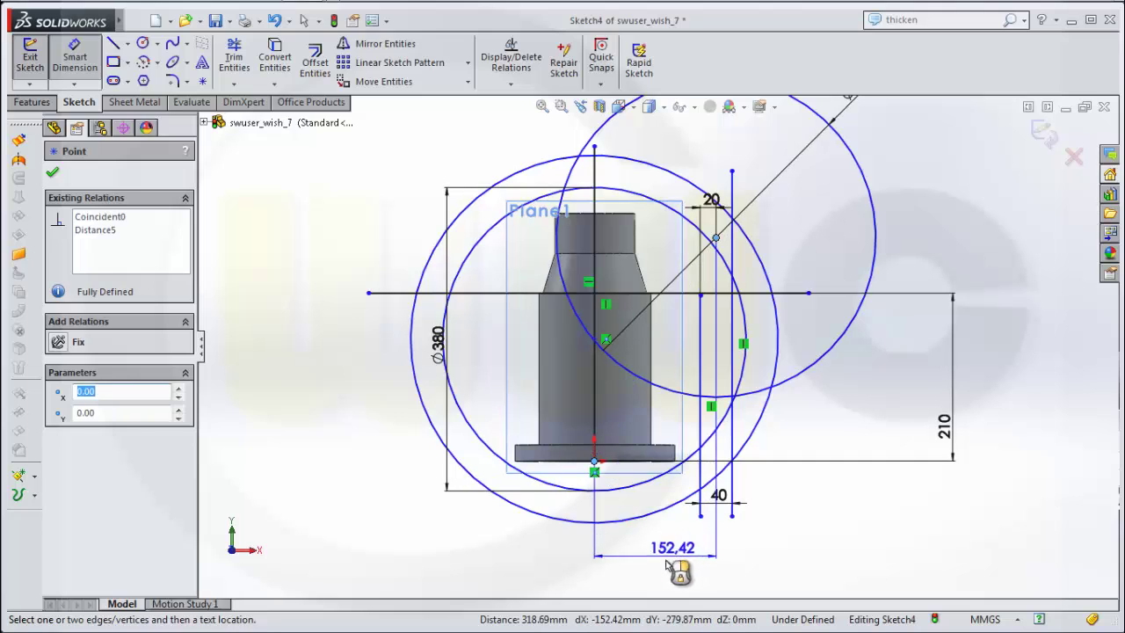
left_click(673, 572)
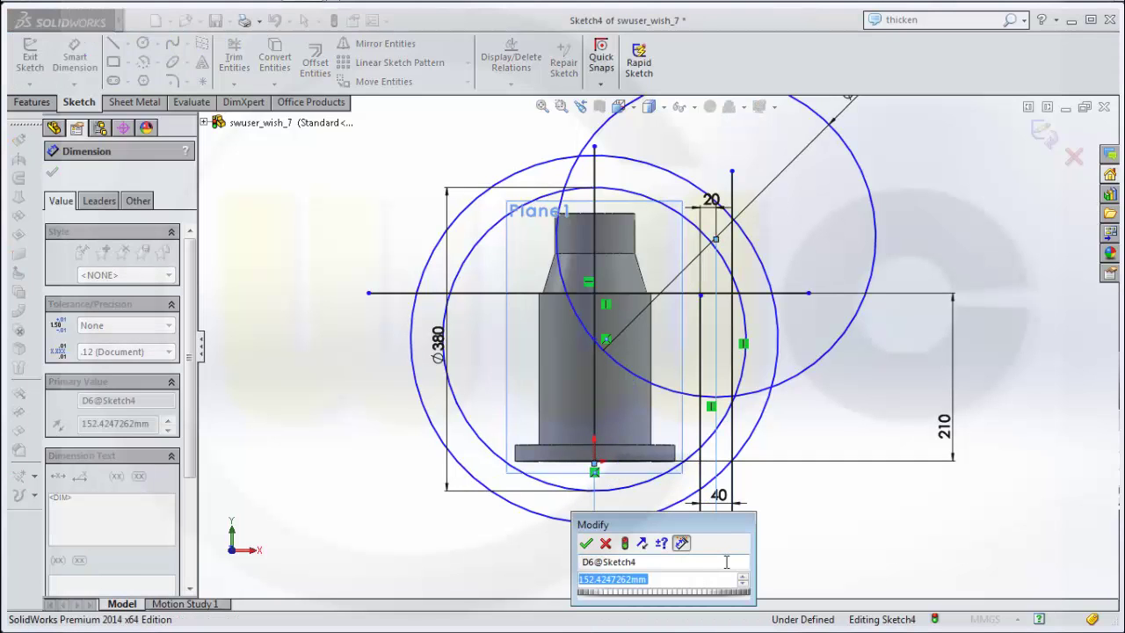
type("PI")
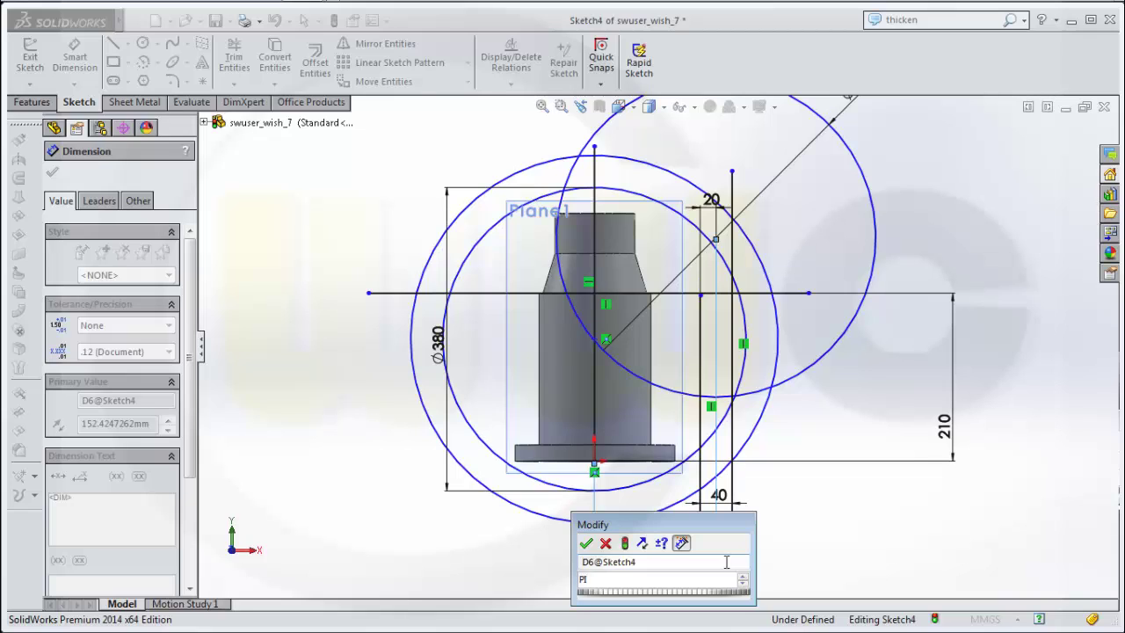
type("*70/2")
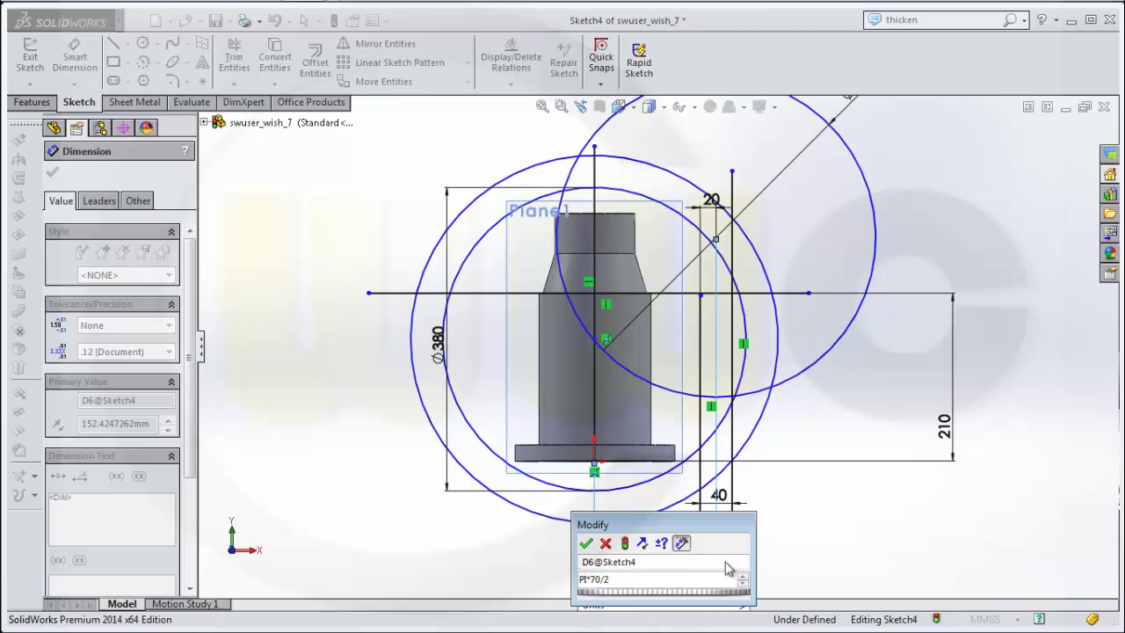
key("Return")
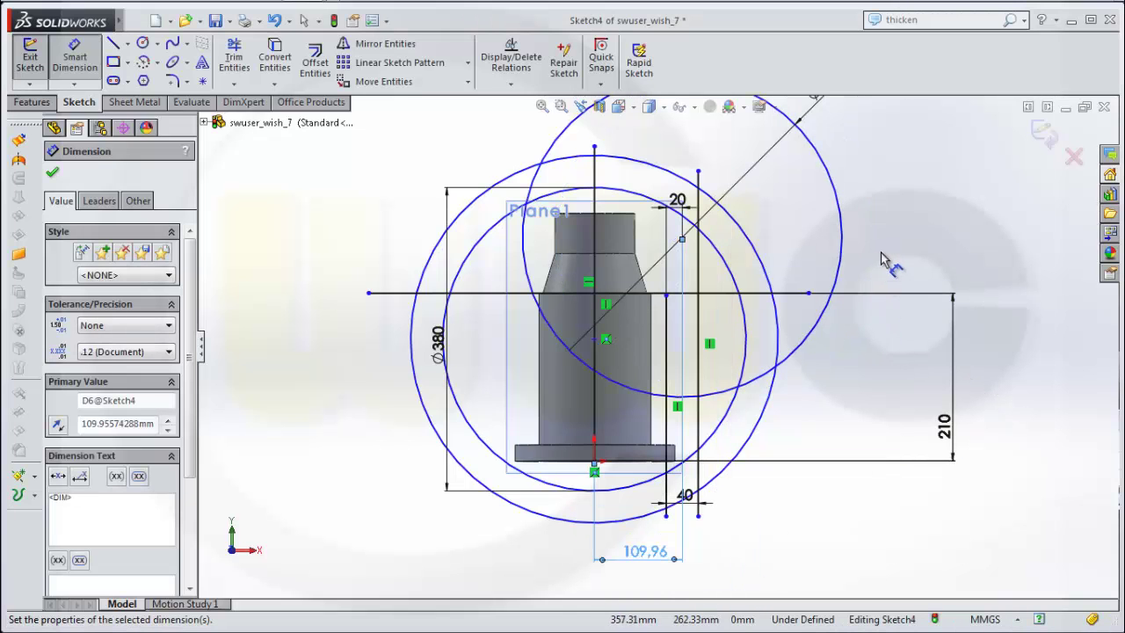
key("Escape")
key("Escape")
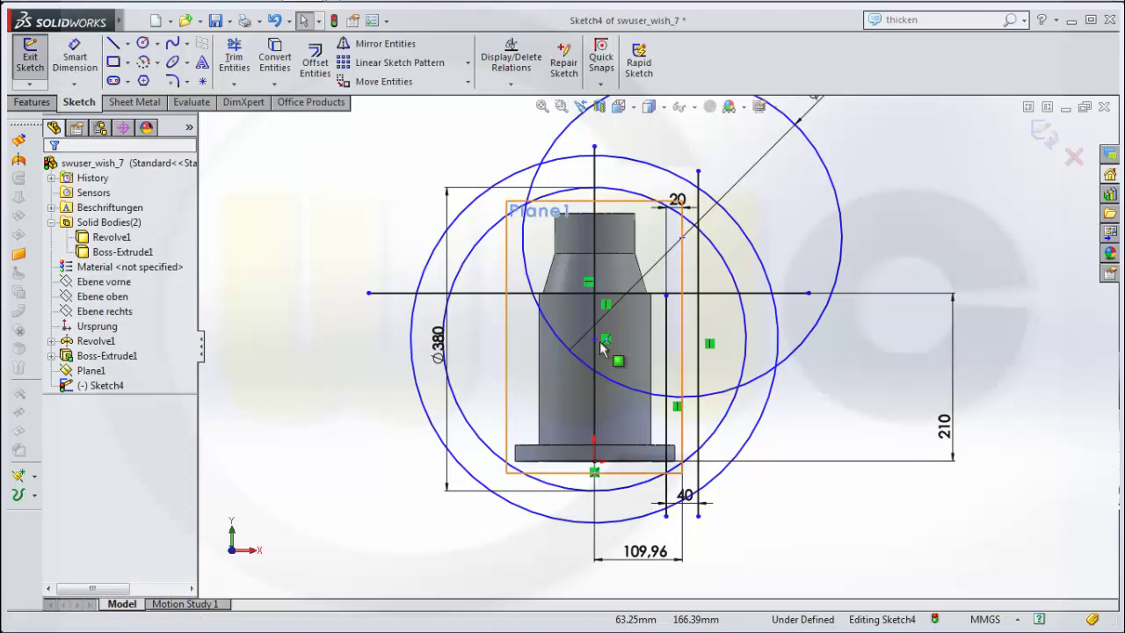
Raise the concentric circles' centre to about 273 mm above the origin and the 400 mm circle's centre to about 363 mm.
left_click_drag(595, 350, 595, 243)
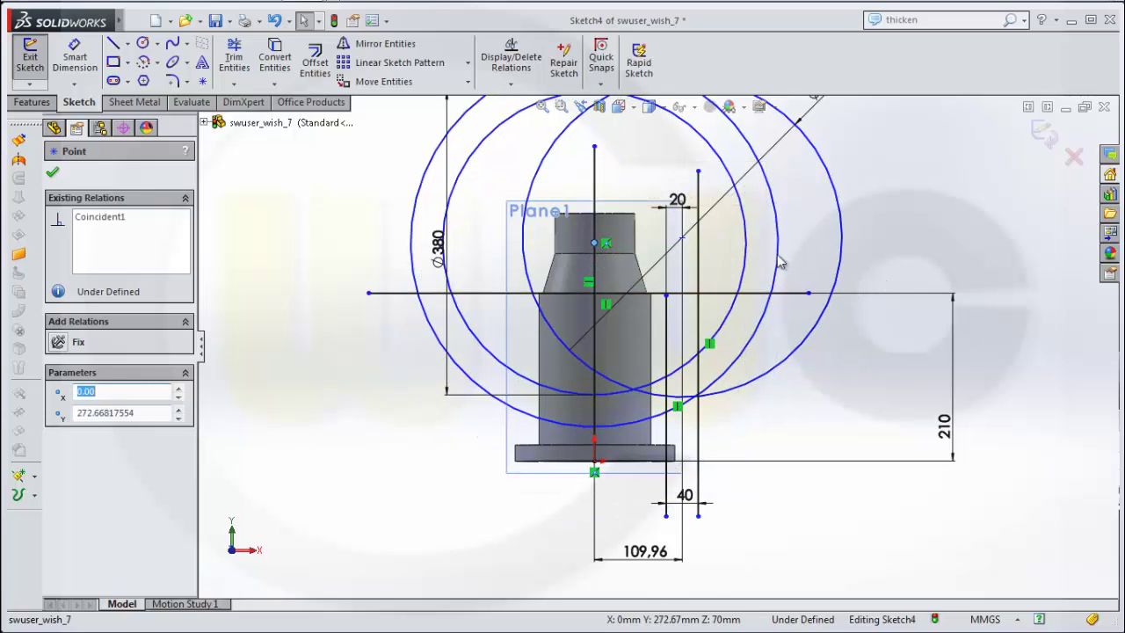
left_click_drag(683, 237, 690, 173)
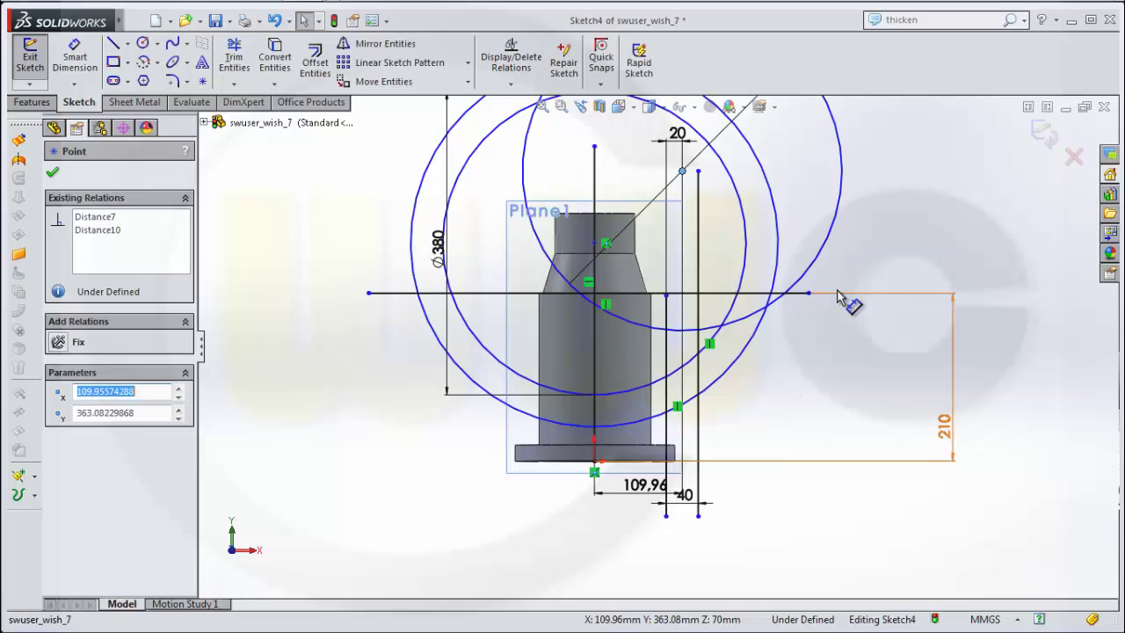
Trim the circles above the horizontal line and the circle and line parts outside the profile beside and below the body.
left_click(235, 58)
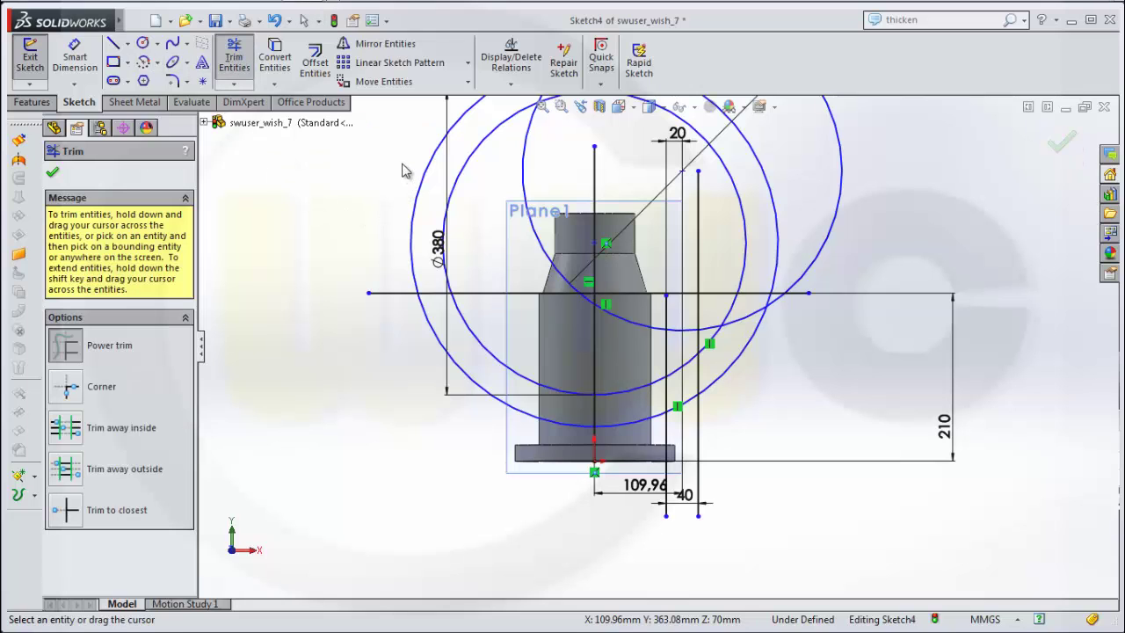
mouse_move(398, 165)
left_mouse_down()
mouse_move(446, 181)
mouse_move(414, 251)
left_mouse_up()
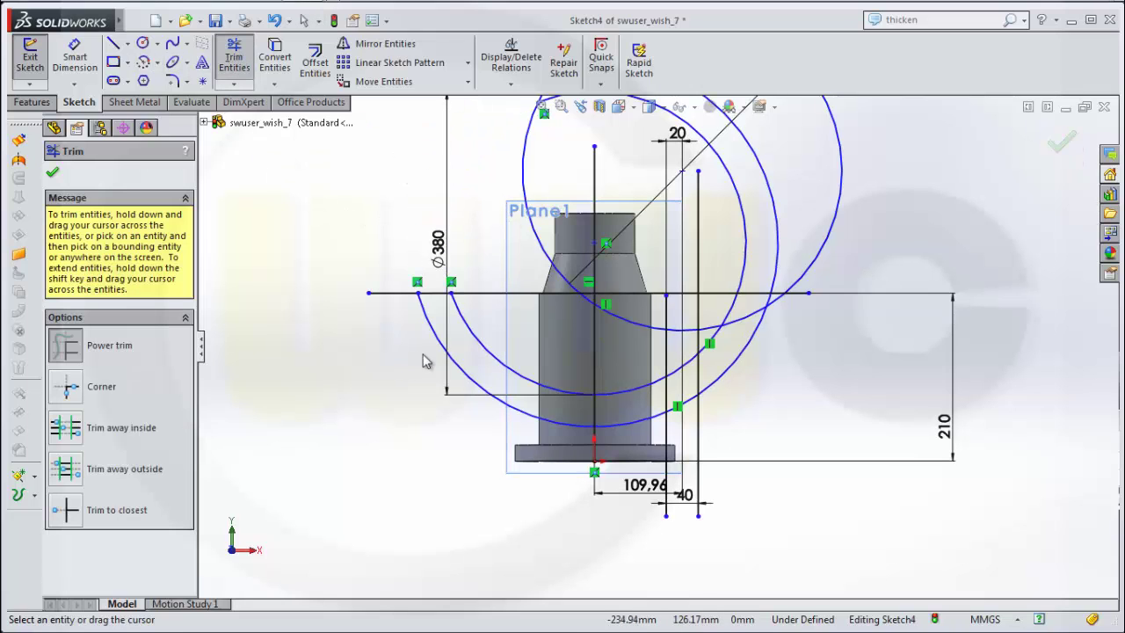
mouse_move(436, 355)
left_mouse_down()
mouse_move(518, 295)
mouse_move(547, 396)
mouse_move(539, 464)
mouse_move(567, 443)
mouse_move(852, 446)
left_mouse_up()
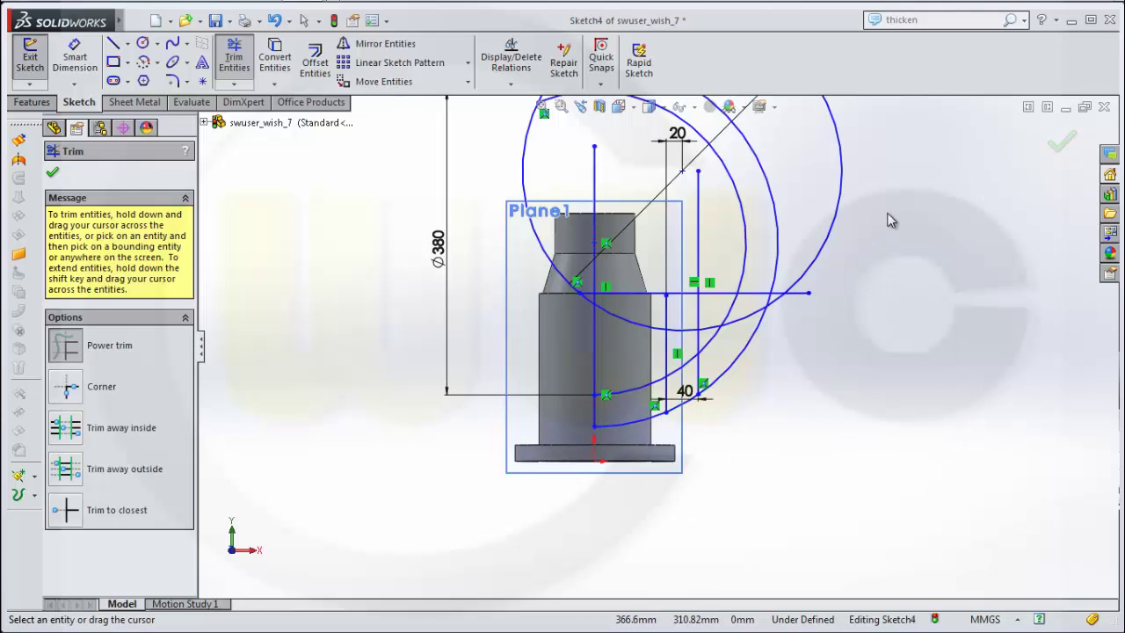
left_click_drag(887, 220, 444, 233)
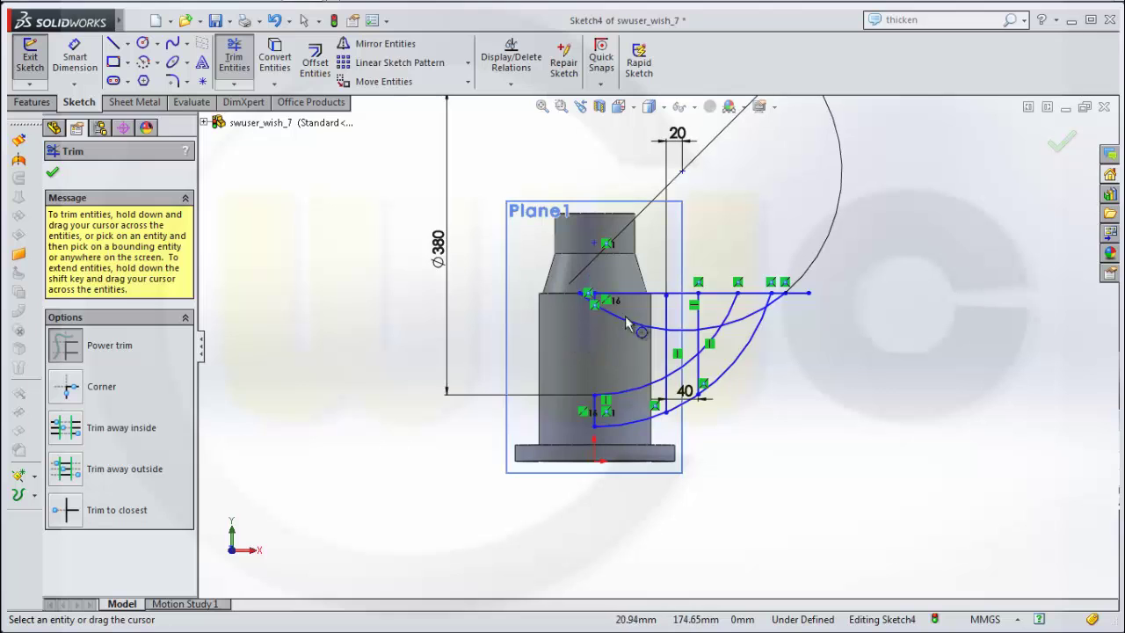
Trim the overlapping segments inside the profile and the horizontal line's overhang to leave one closed outline with a narrow neck.
scroll(620, 334, "up", 2)
scroll(625, 309, "down", 4)
scroll(620, 303, "down", 2)
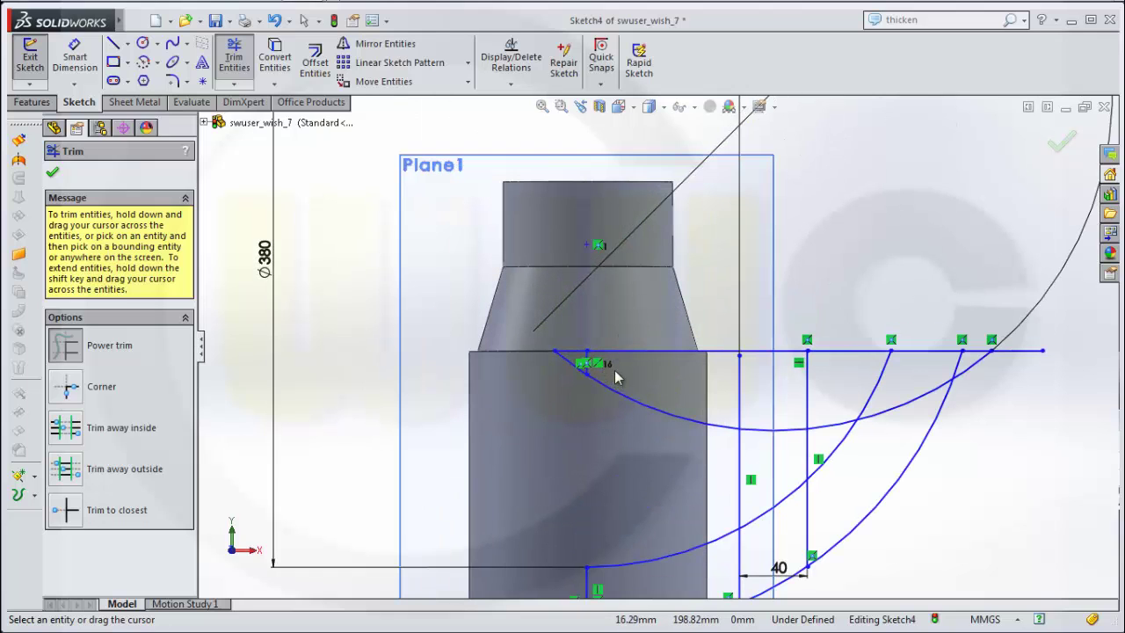
mouse_move(613, 370)
left_mouse_down()
mouse_move(586, 367)
mouse_move(839, 391)
mouse_move(896, 384)
mouse_move(967, 412)
mouse_move(945, 508)
mouse_move(834, 462)
mouse_move(869, 485)
mouse_move(829, 553)
left_mouse_up()
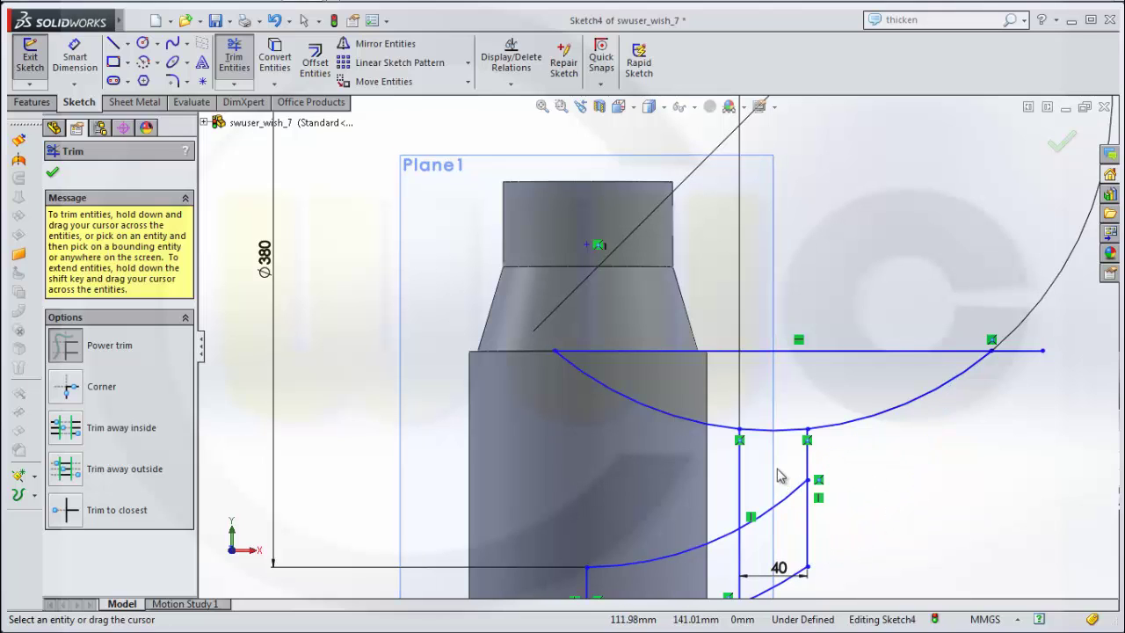
mouse_move(788, 478)
left_mouse_down()
mouse_move(786, 515)
mouse_move(720, 555)
mouse_move(765, 535)
left_mouse_up()
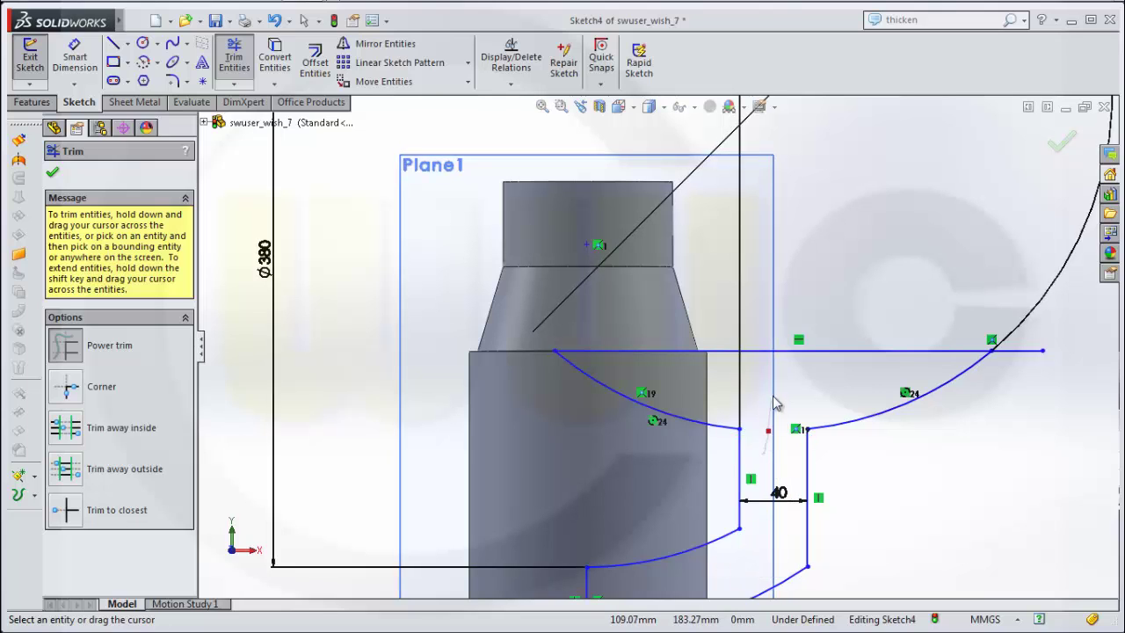
scroll(874, 508, "up", 3)
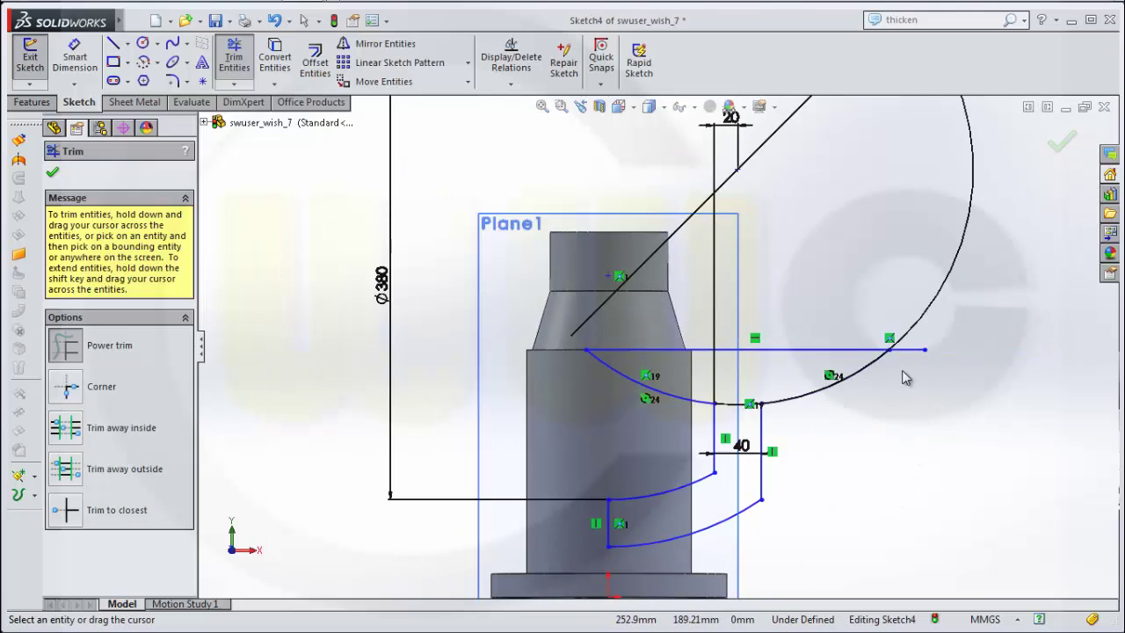
left_click_drag(938, 350, 989, 328)
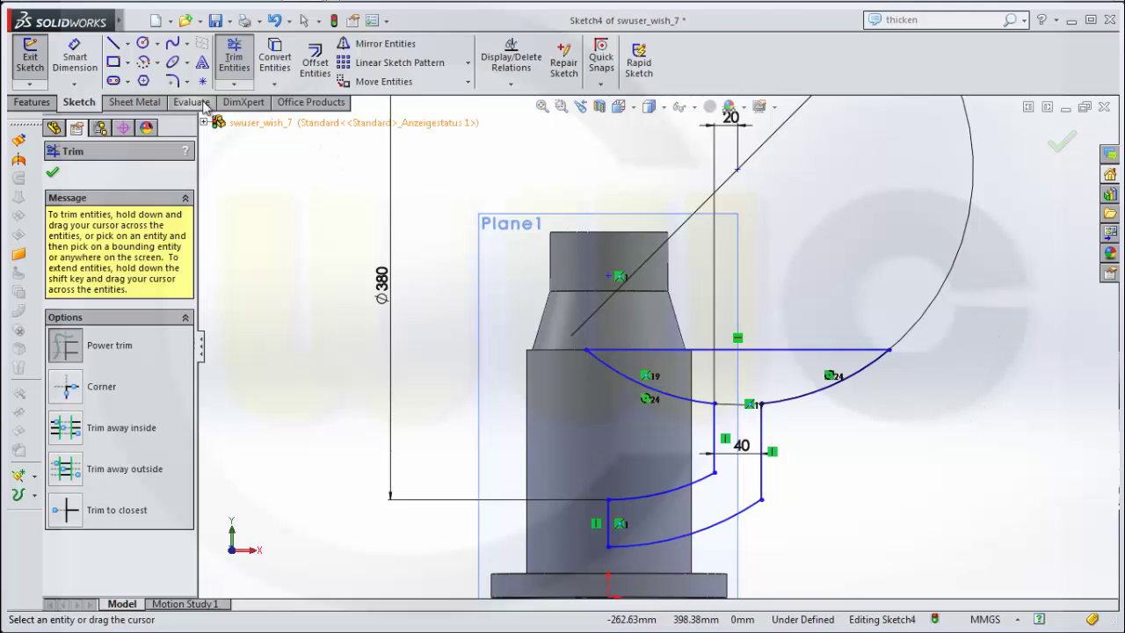
key("Escape")
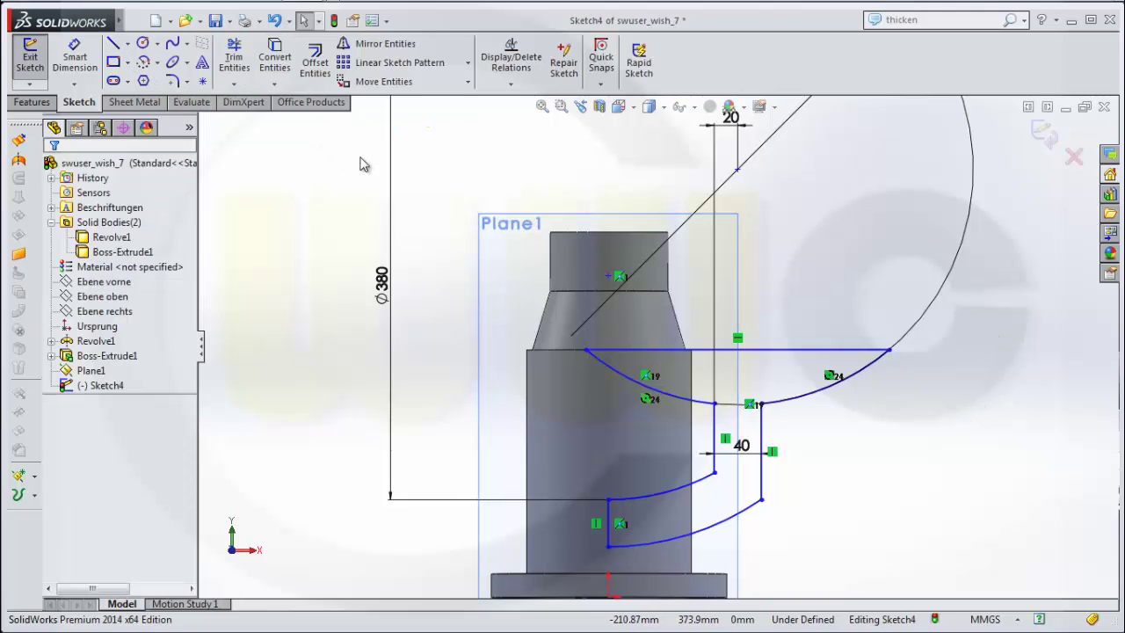
Add a vertical relation between the origin and the left endpoint of the horizontal top line.
left_click(75, 57)
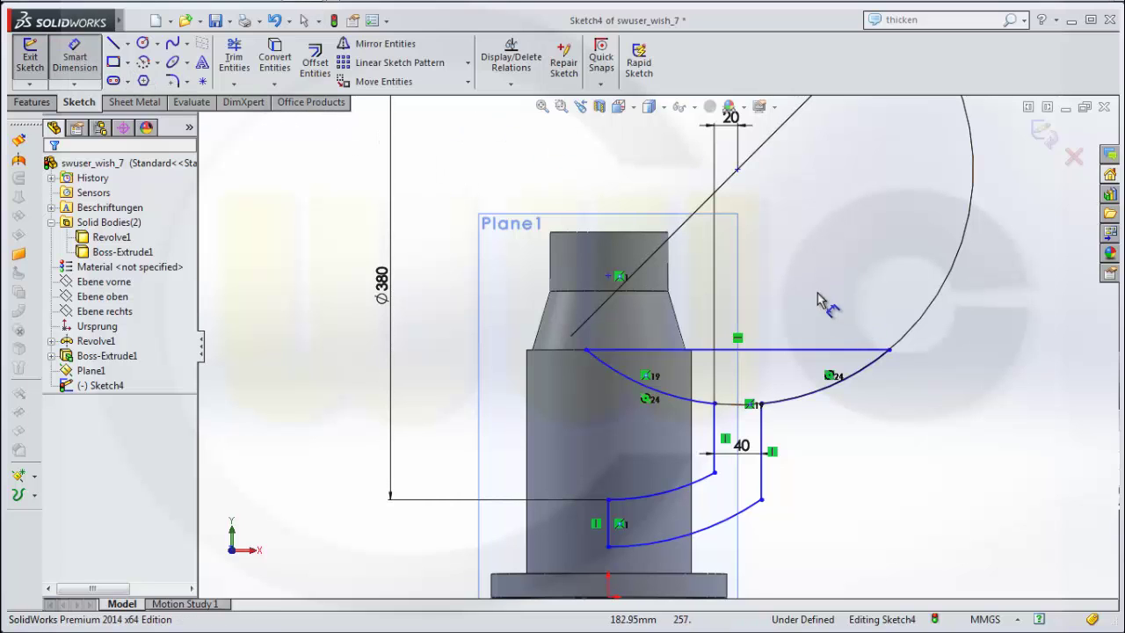
left_click(511, 84)
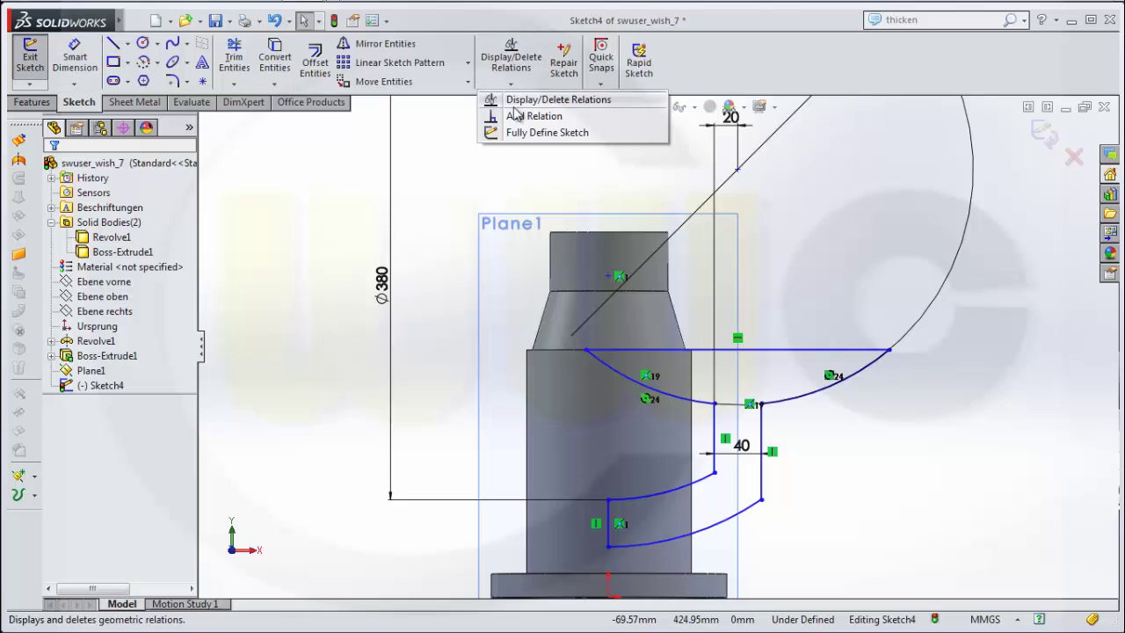
left_click(518, 116)
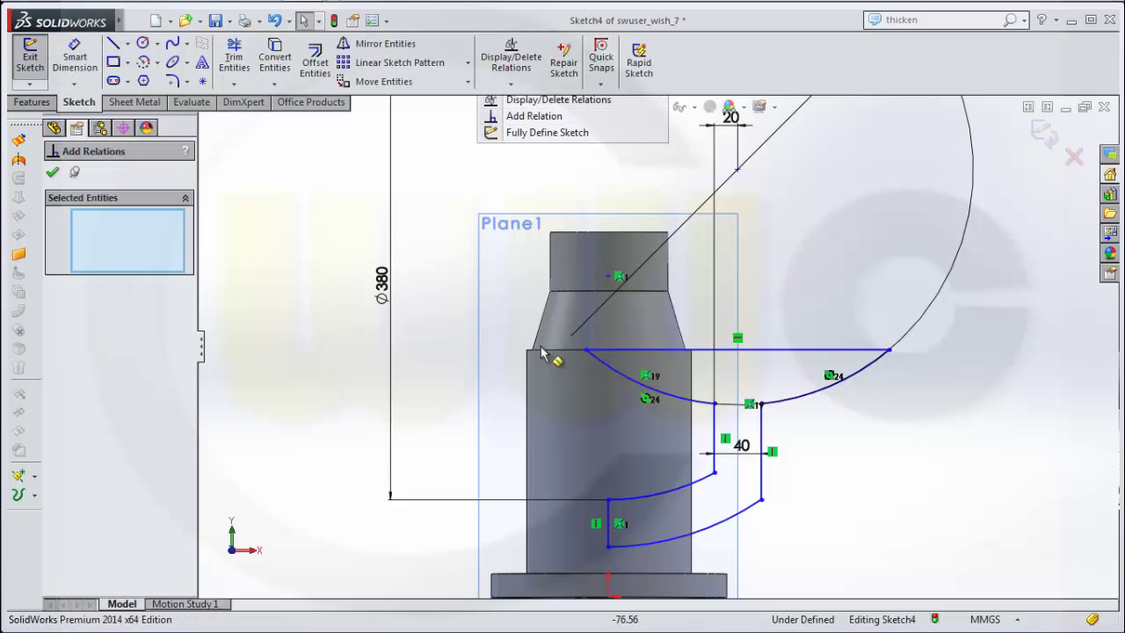
left_click(586, 350)
scroll(794, 575, "down", 2)
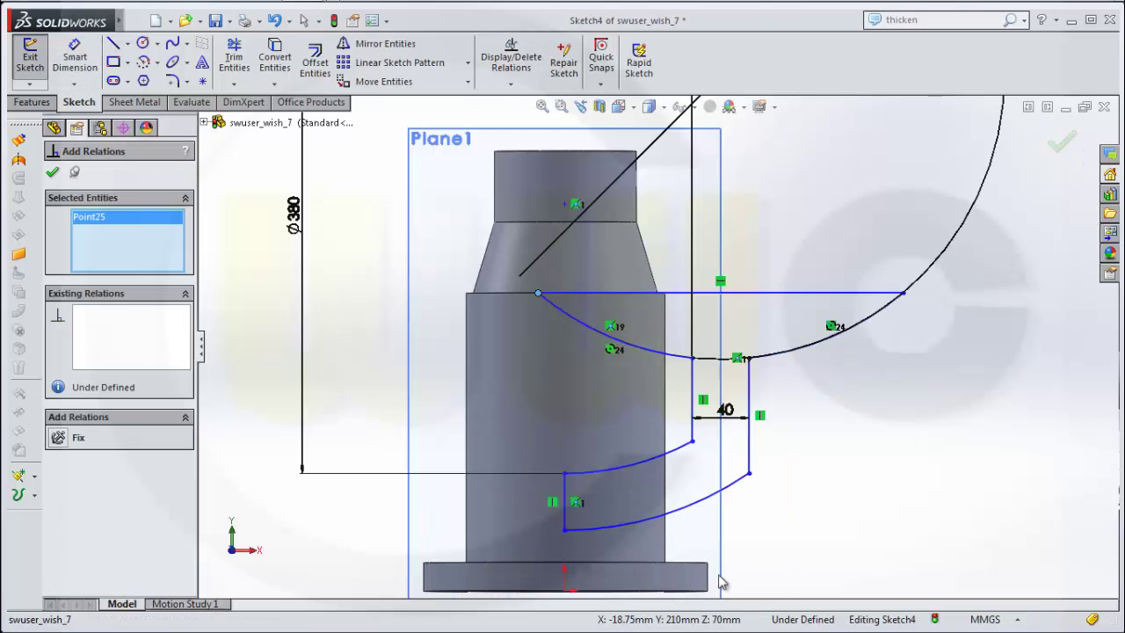
left_click(566, 592)
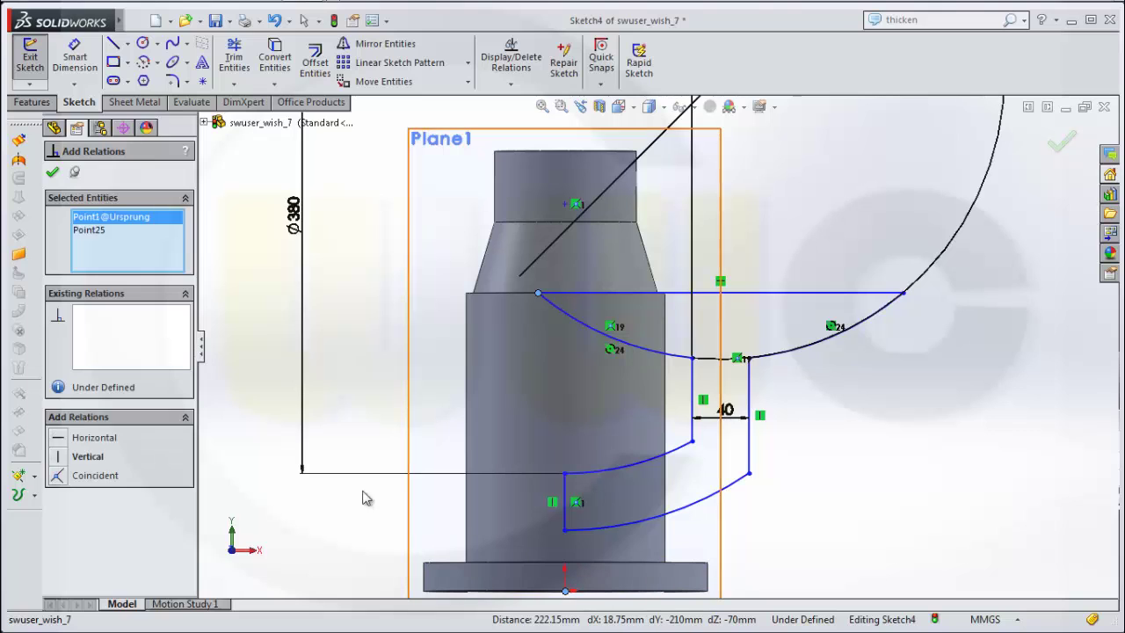
left_click(60, 460)
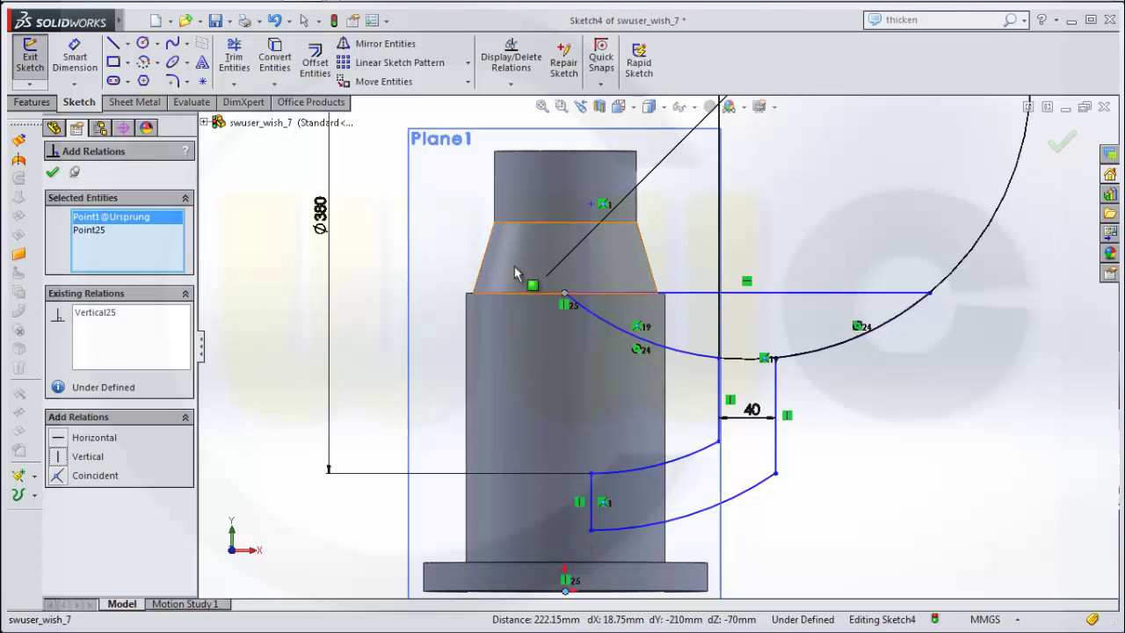
left_click(53, 174)
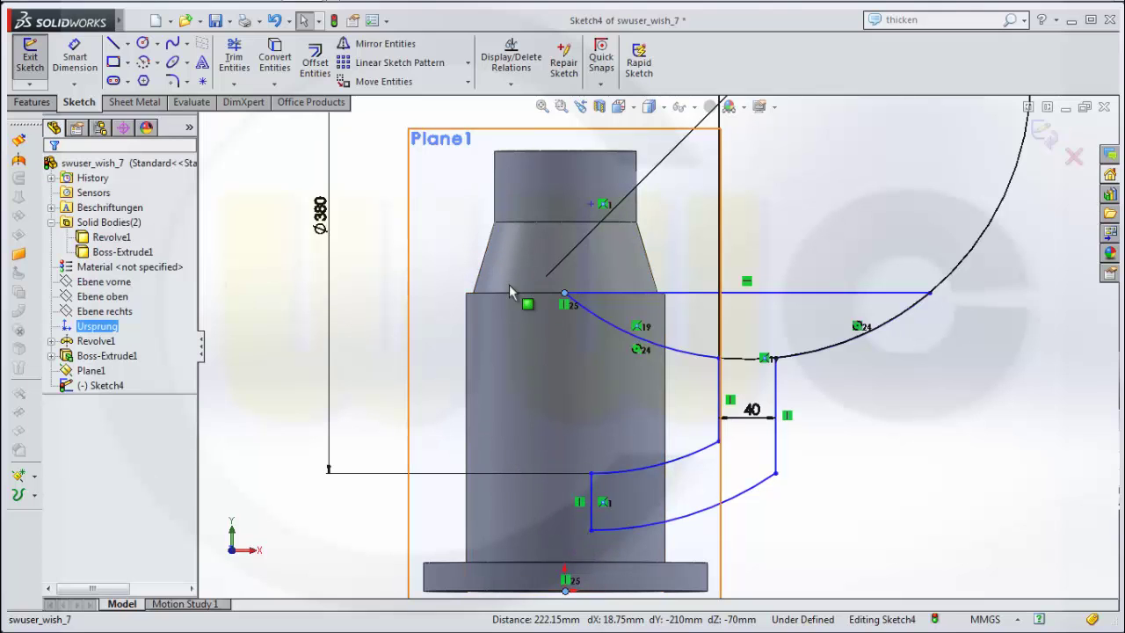
Add a vertical relation between the origin and the lower endpoint of the short vertical line at the profile's lower left.
left_click(565, 591)
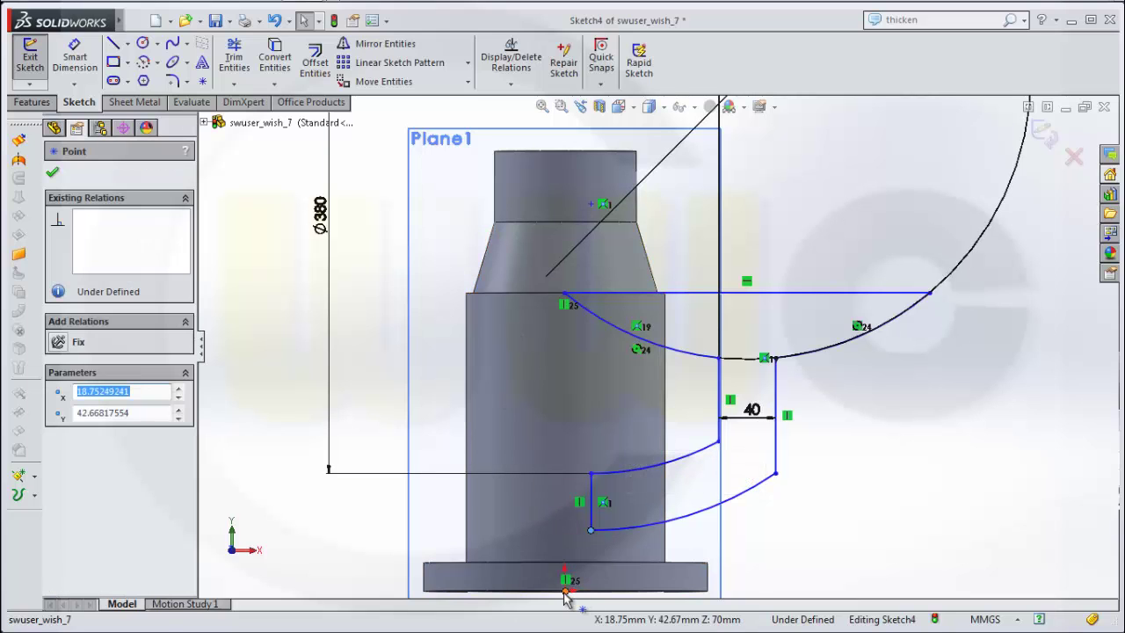
left_click(569, 582)
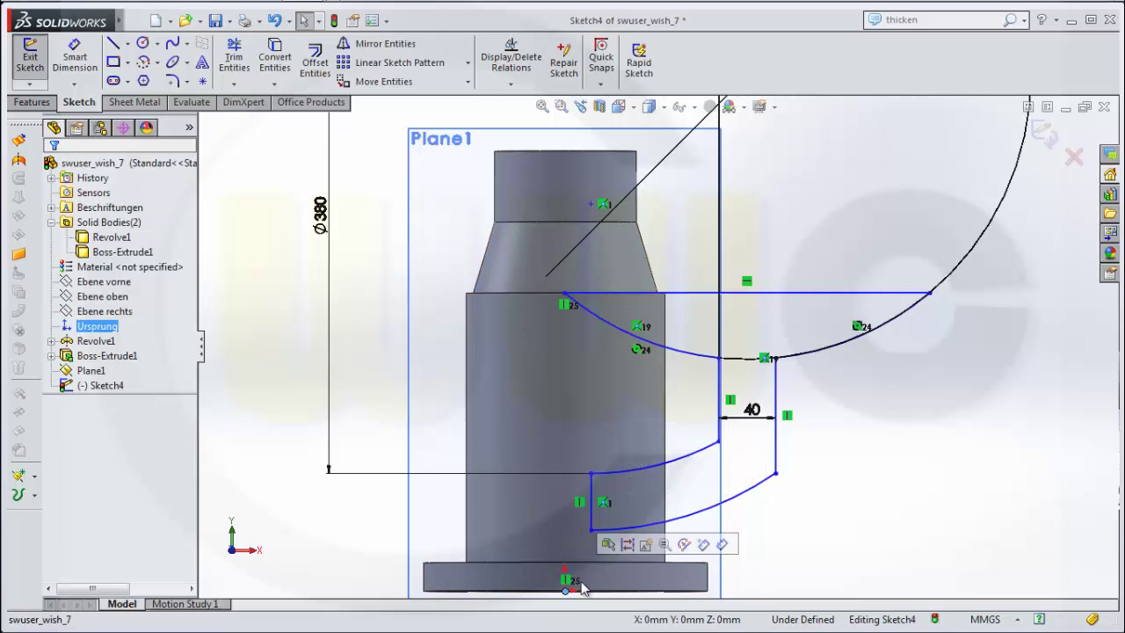
left_click(511, 83)
left_click(527, 114)
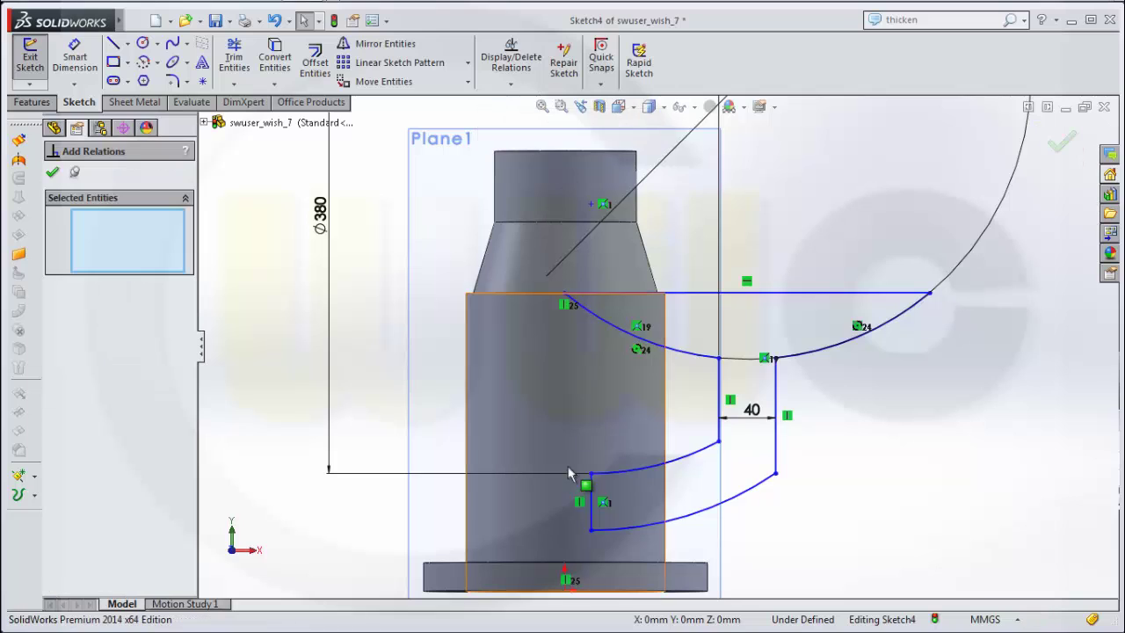
left_click(566, 591)
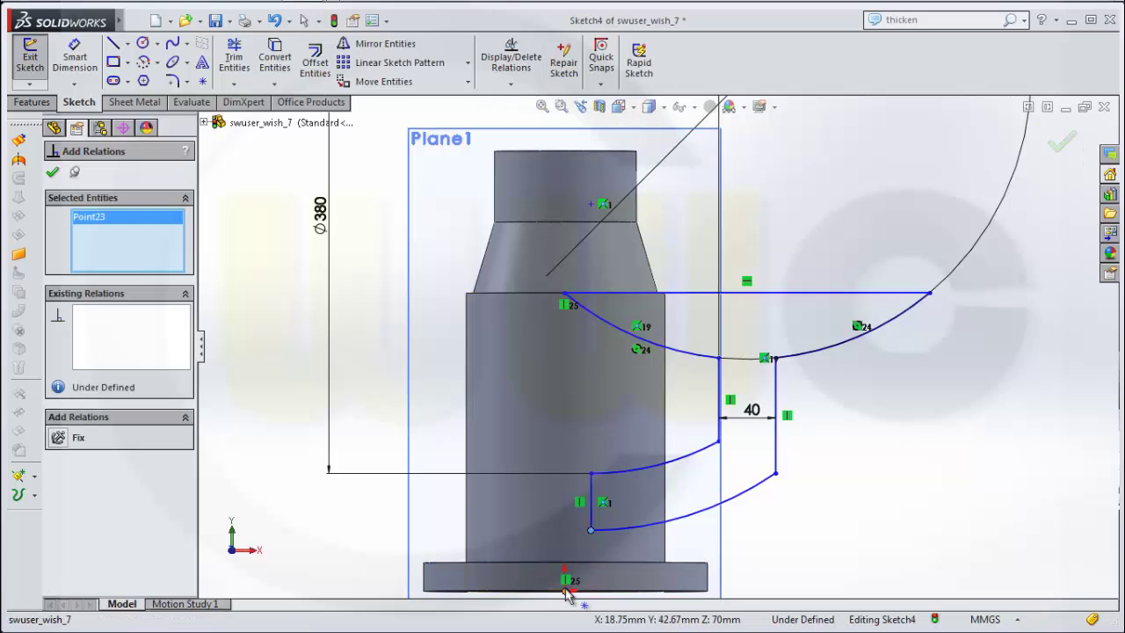
left_click(565, 590)
left_click(57, 457)
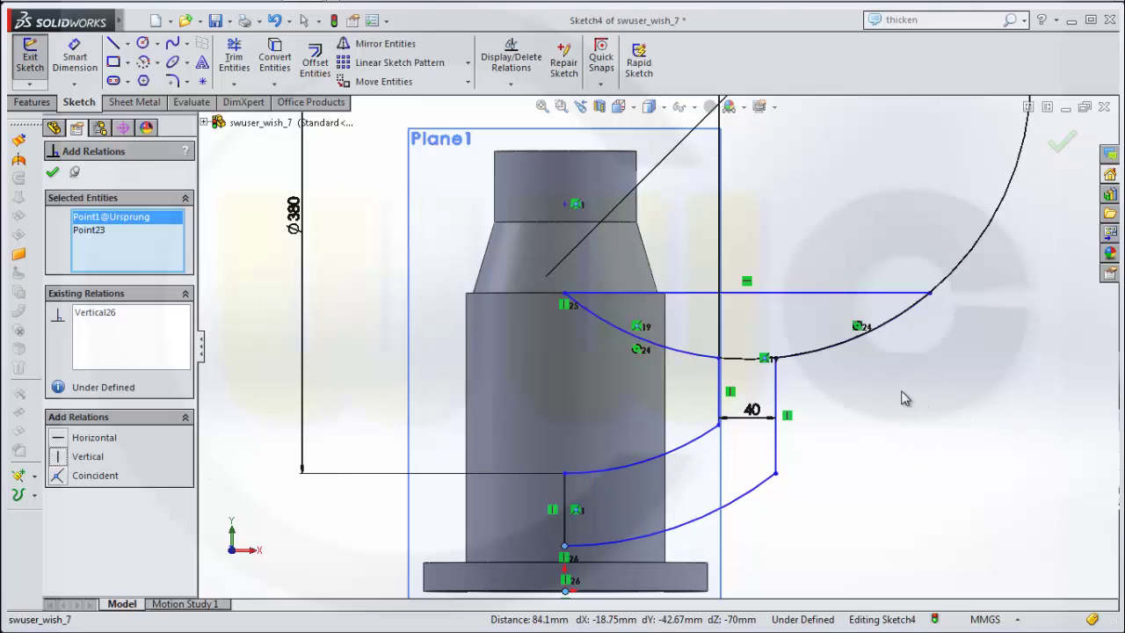
key("Escape")
Dimension the length of the horizontal top line with the expression PI*70.
scroll(887, 422, "up", 2)
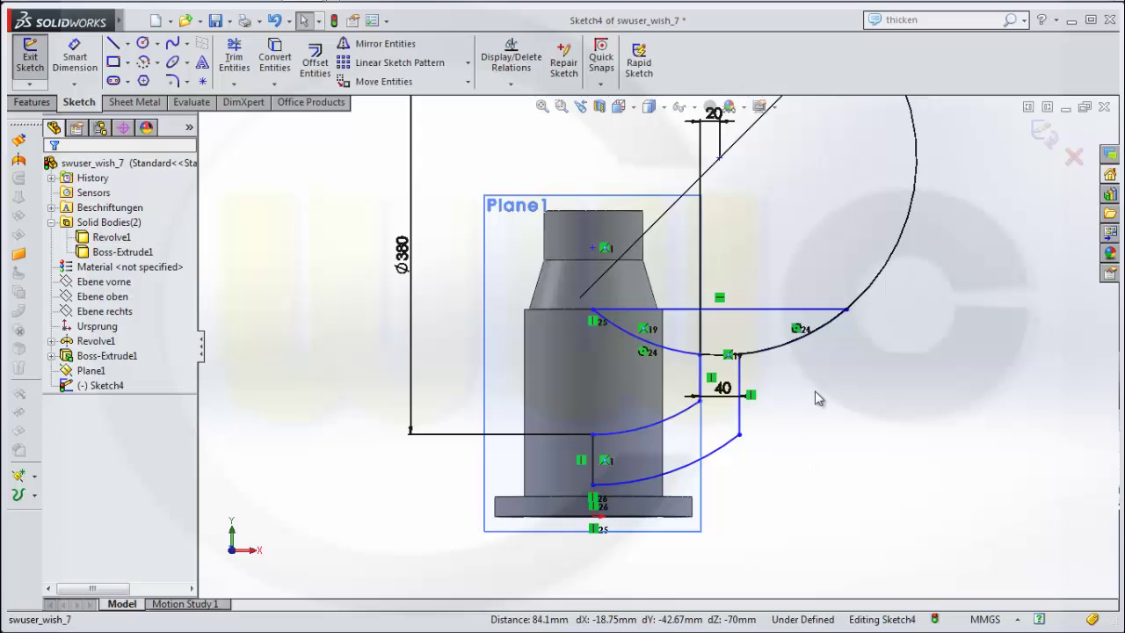
scroll(819, 392, "down", 2)
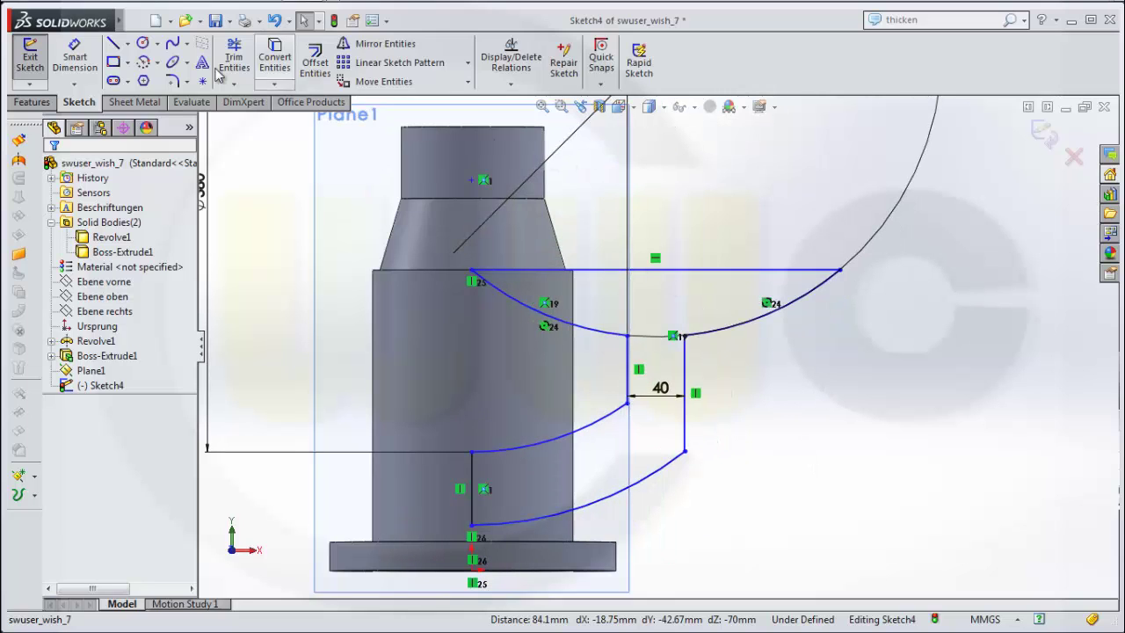
left_click(75, 57)
left_click(737, 270)
left_click(742, 221)
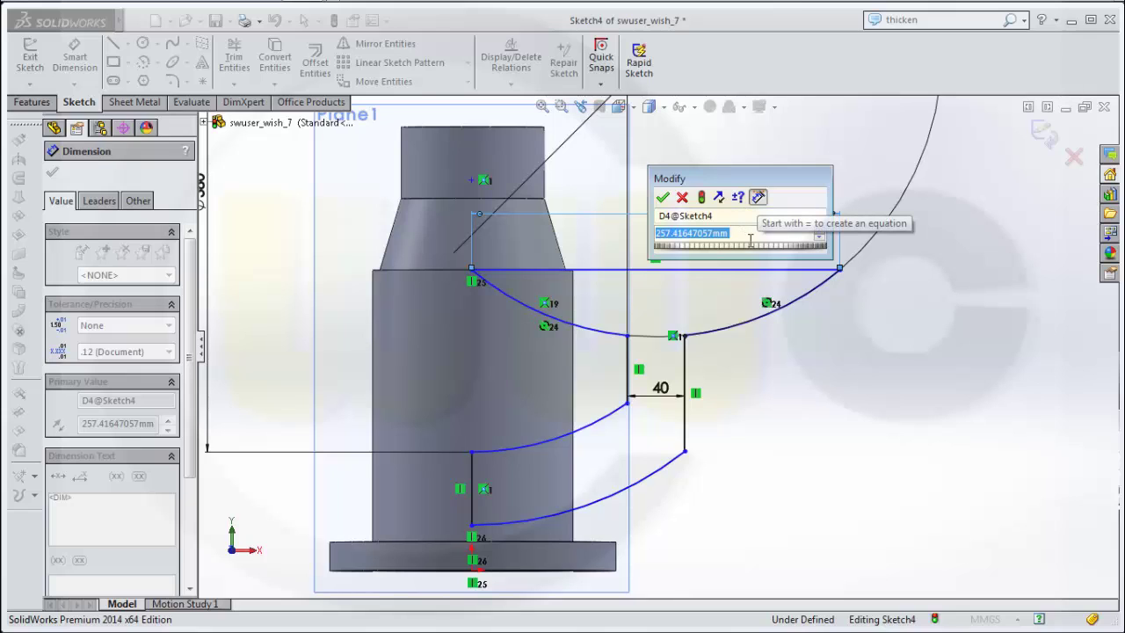
type("P")
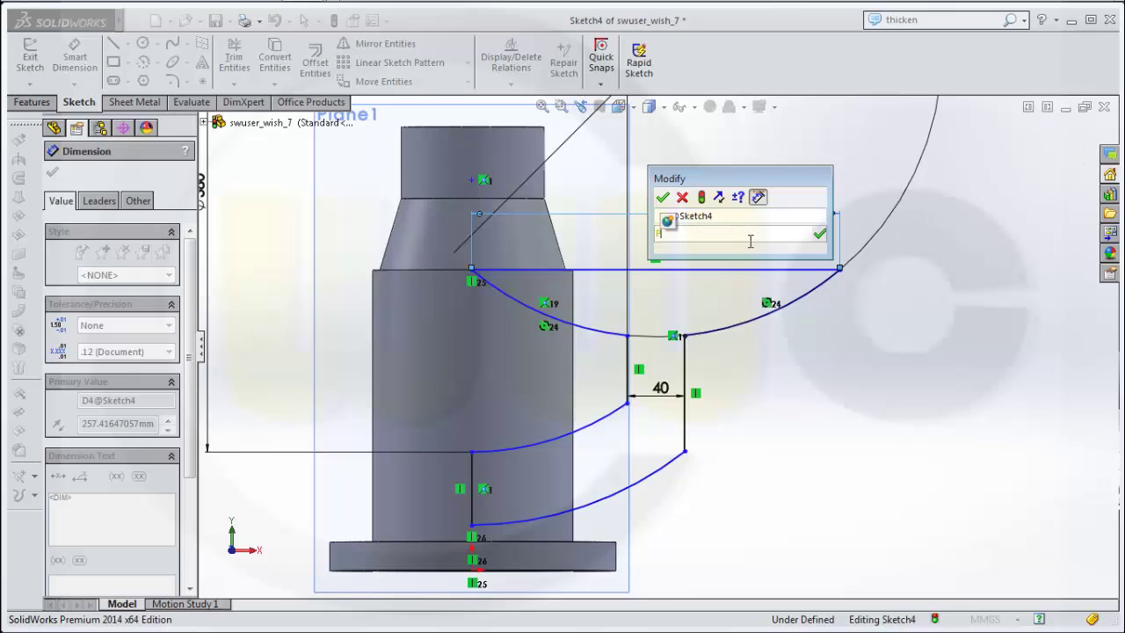
type("I*70")
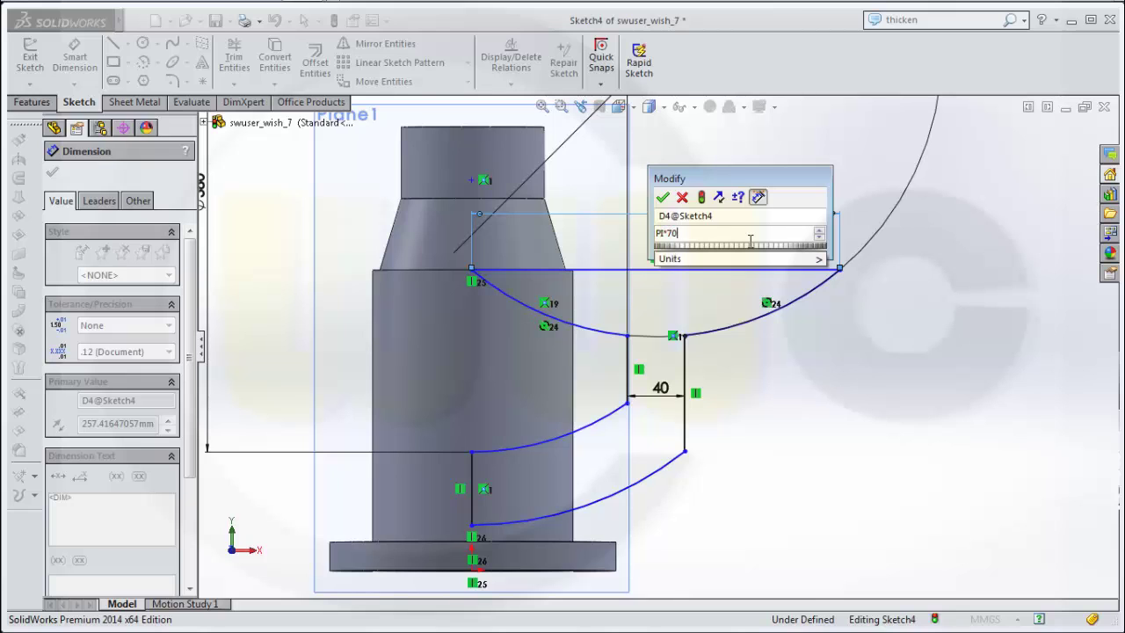
key("Return")
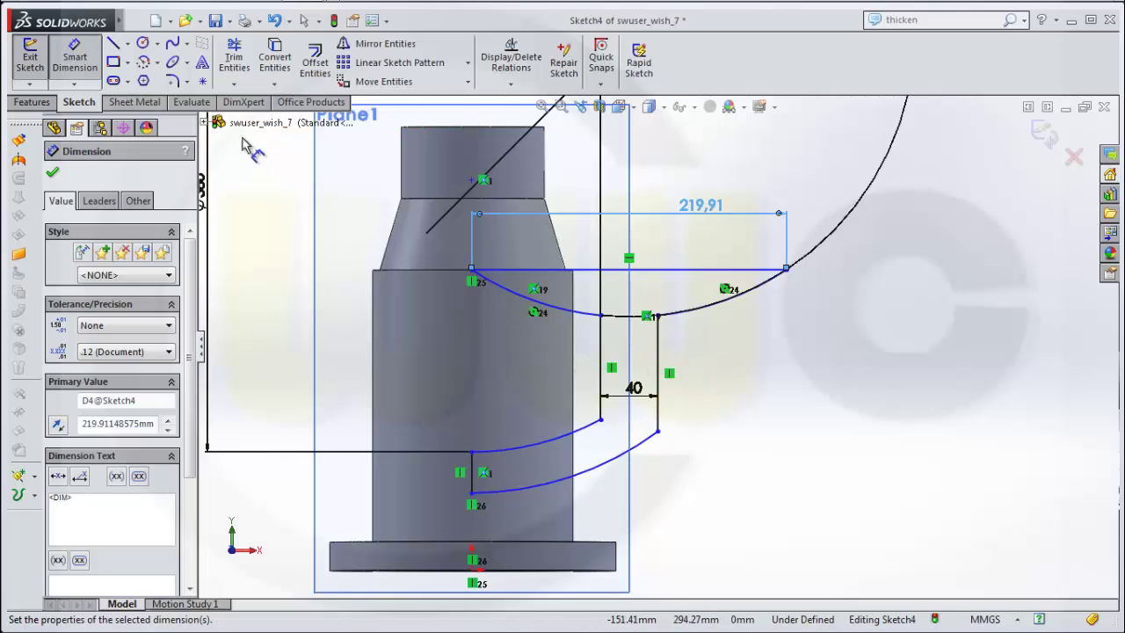
Add 20 mm sketch fillets at both ends of the neck's left line and at the upper end of its right line.
left_click(173, 80)
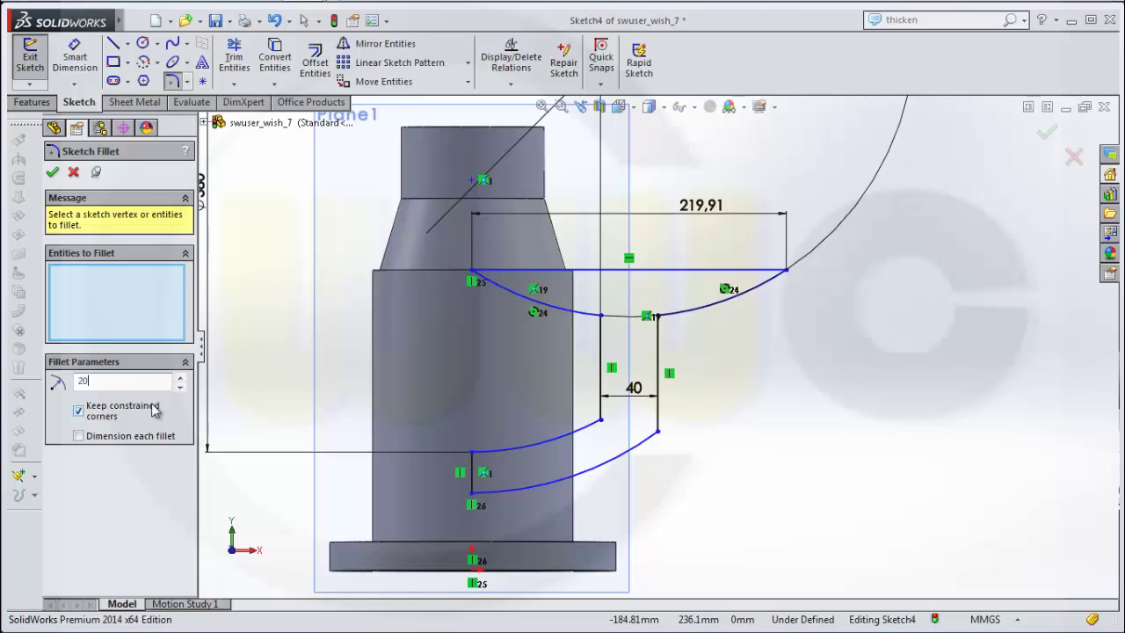
type("20")
left_click(586, 439)
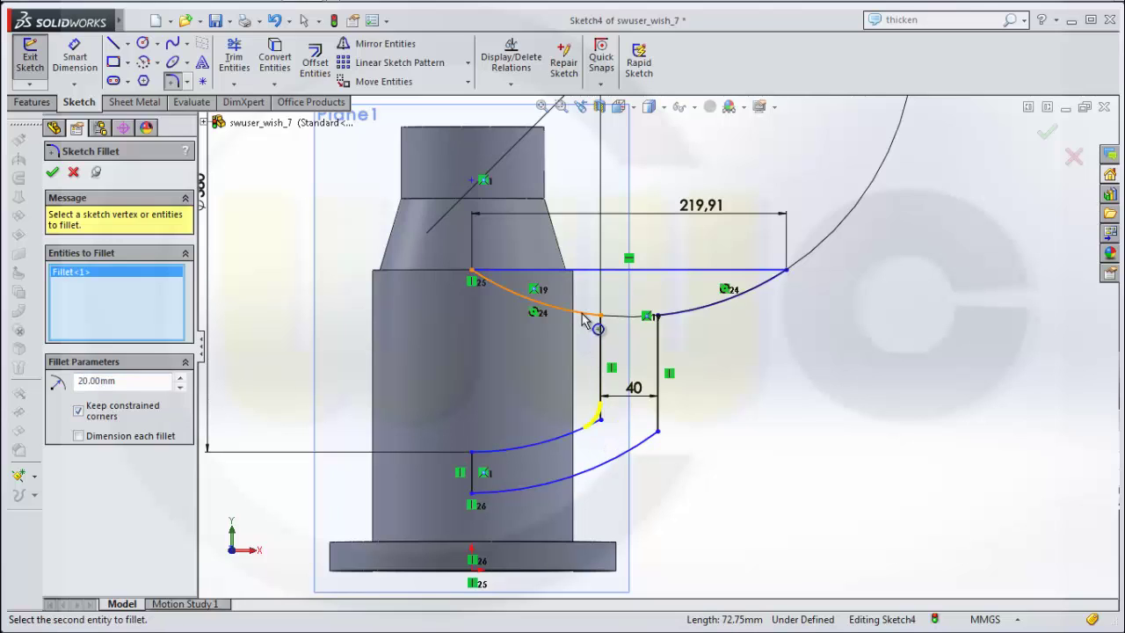
left_click(600, 341)
left_click(658, 345)
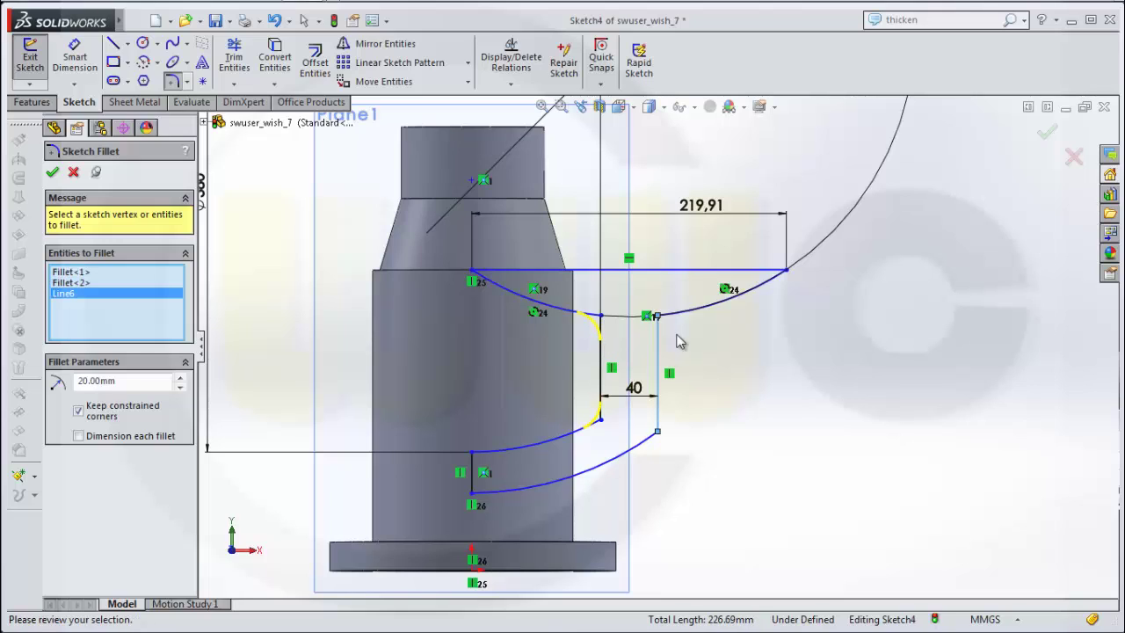
left_click(694, 311)
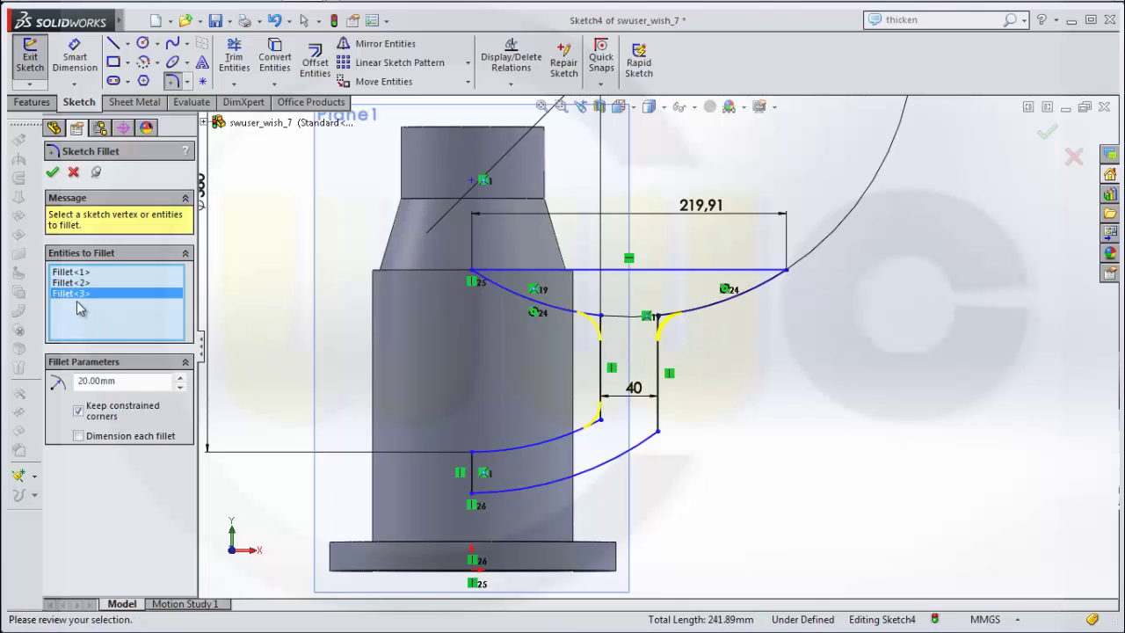
double_click(136, 382)
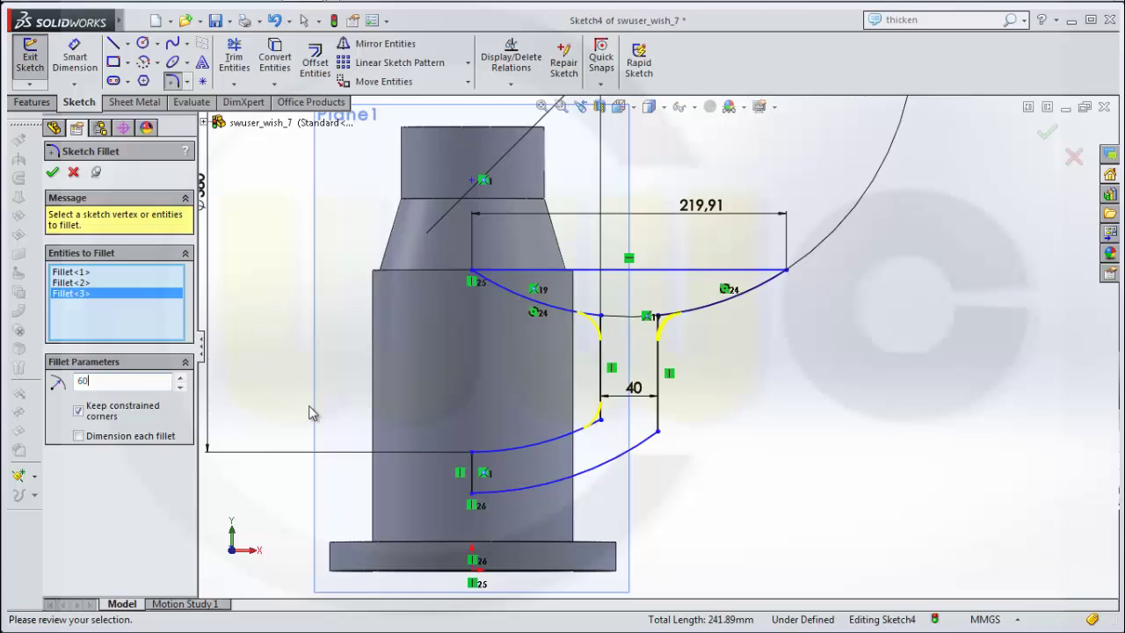
type("60")
left_click(655, 436)
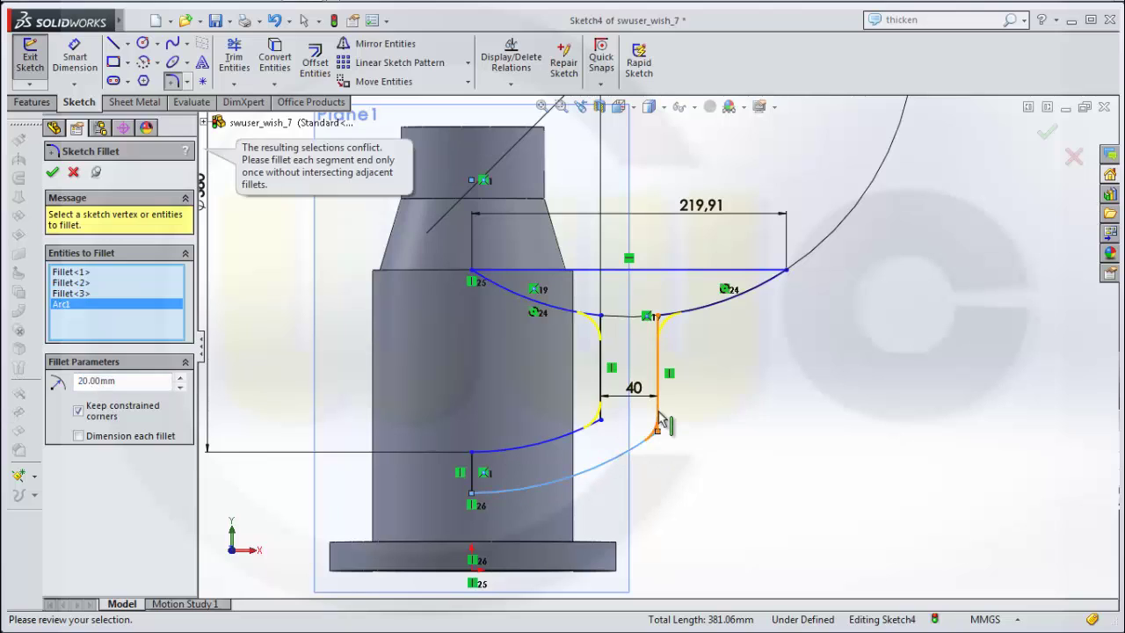
left_click(661, 421)
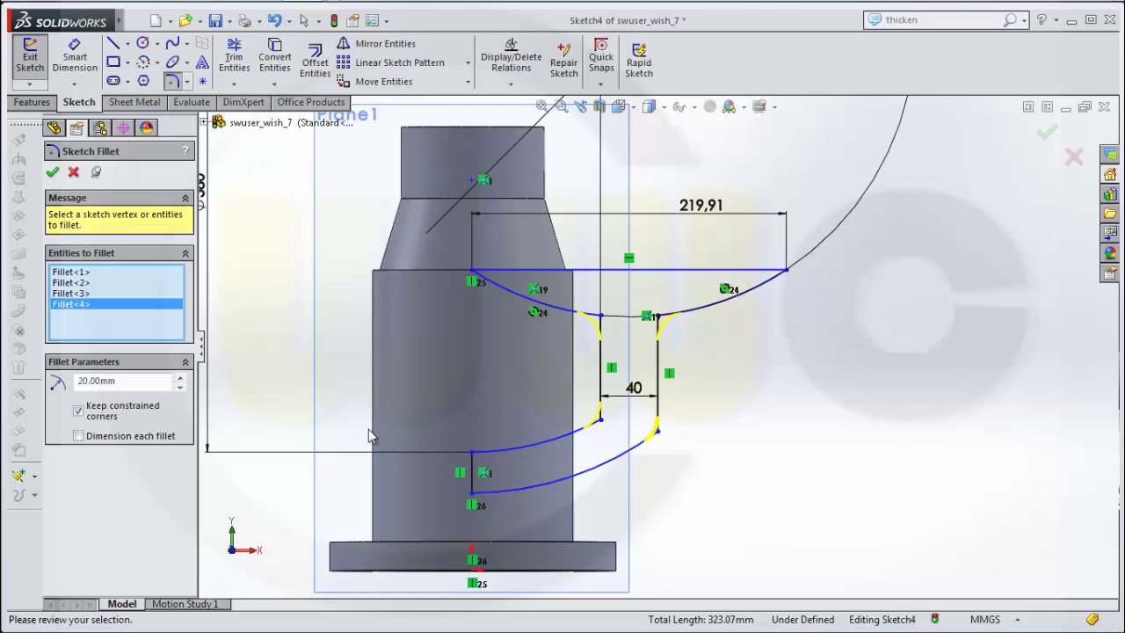
right_click(81, 306)
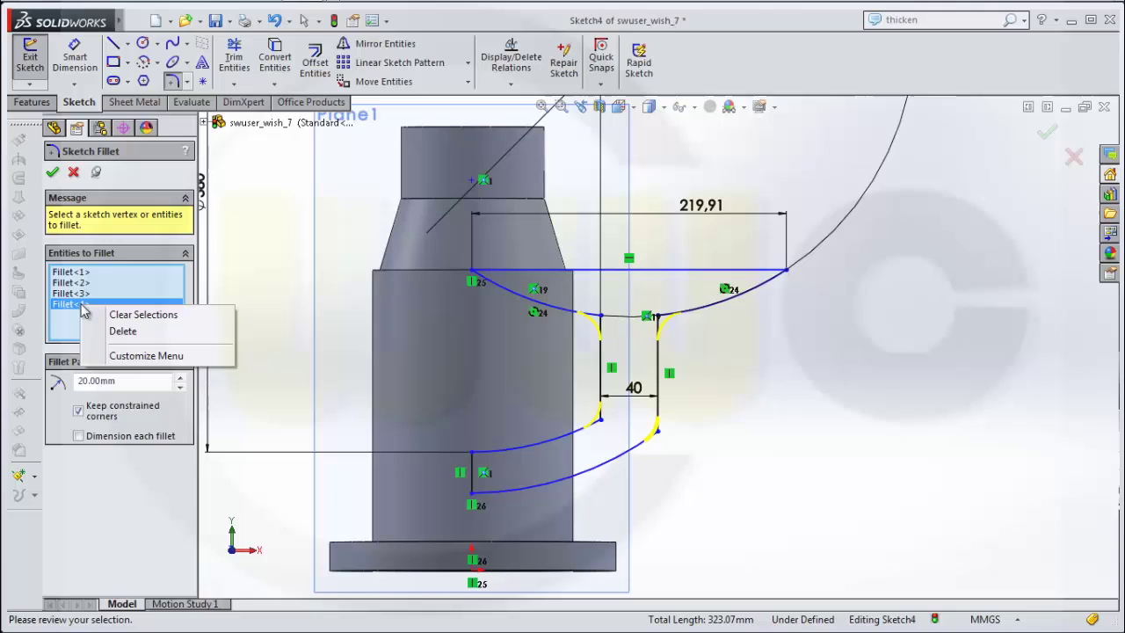
left_click(120, 332)
Apply the three 20 mm sketch fillets and add a 60 mm fillet at the lower end of the neck's right line.
left_click(57, 172)
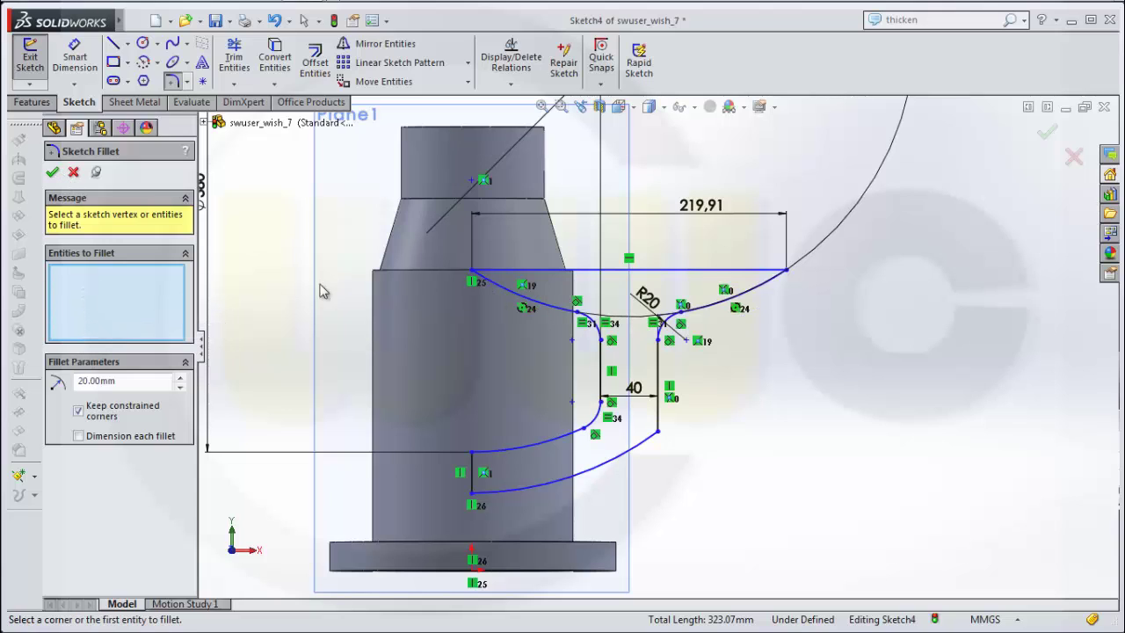
left_click(145, 384)
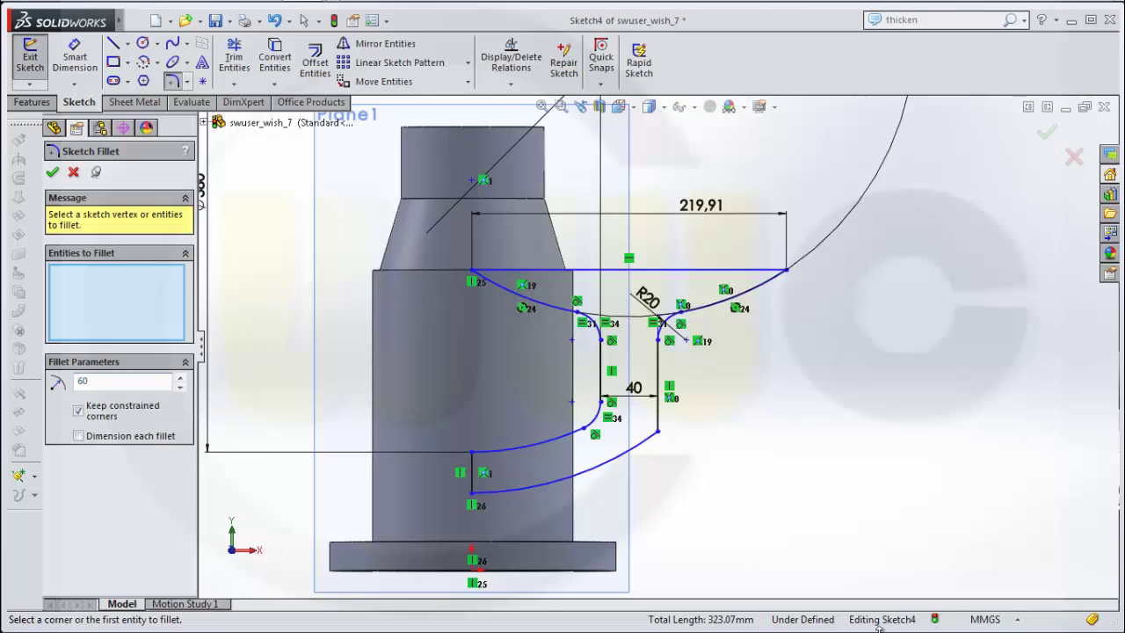
left_click(638, 446)
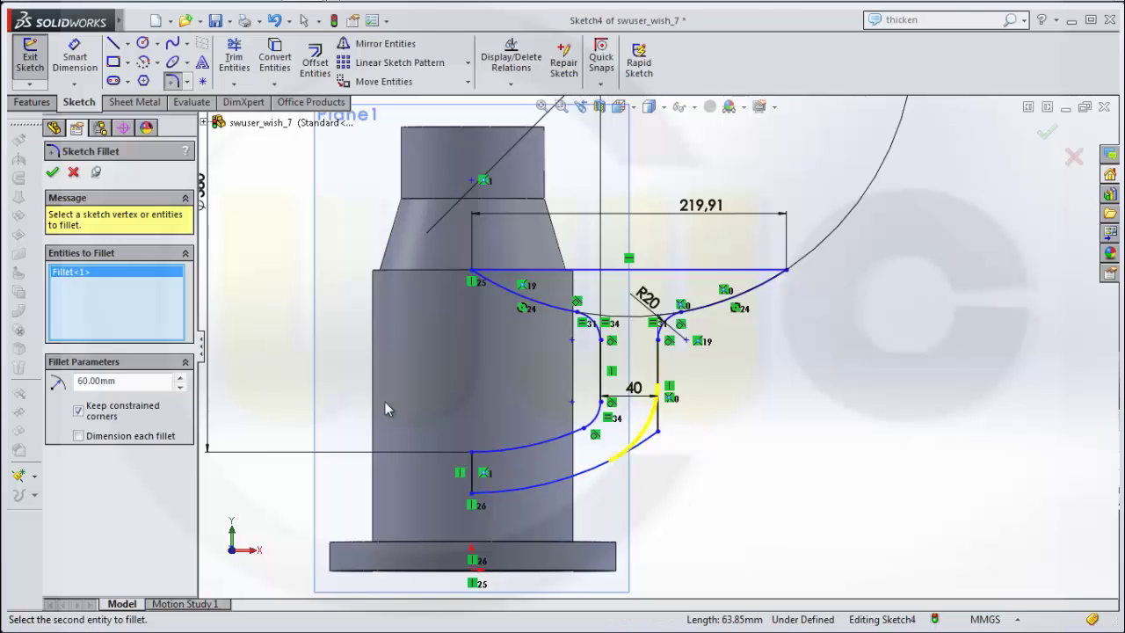
left_click(53, 172)
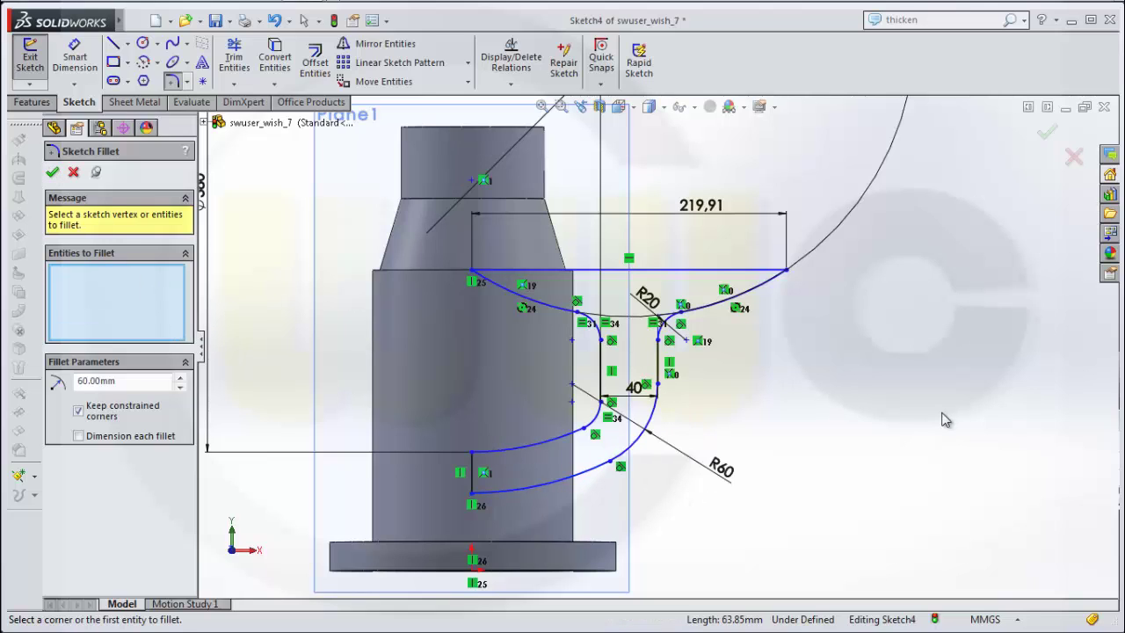
left_click(658, 373)
left_click(72, 172)
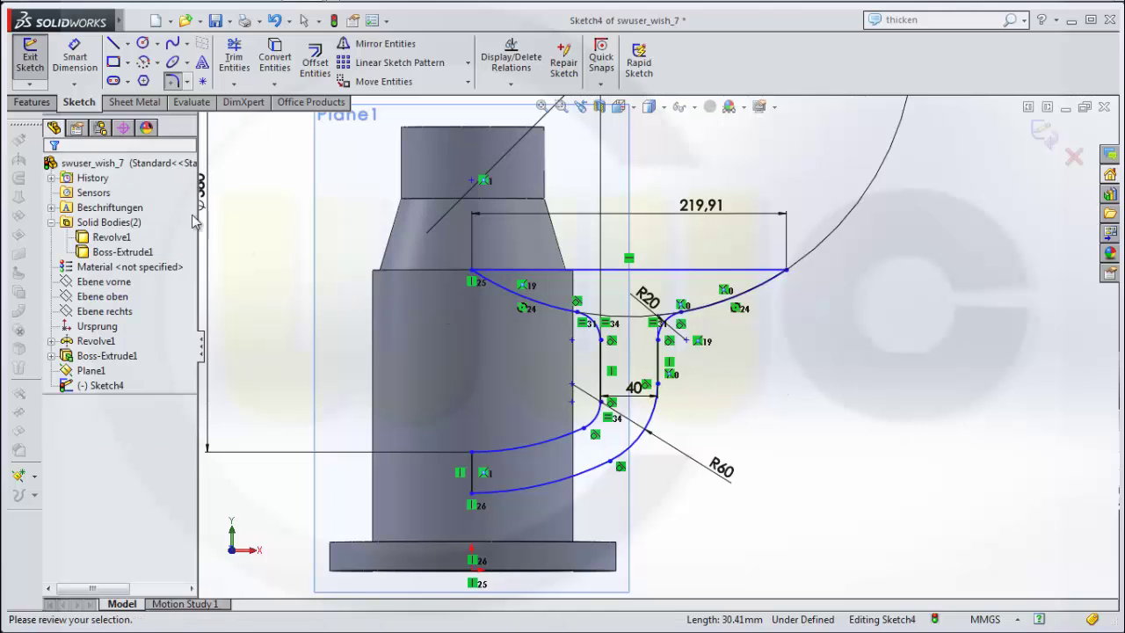
Dimension the length of the neck's right vertical line as 35 mm.
left_click(74, 57)
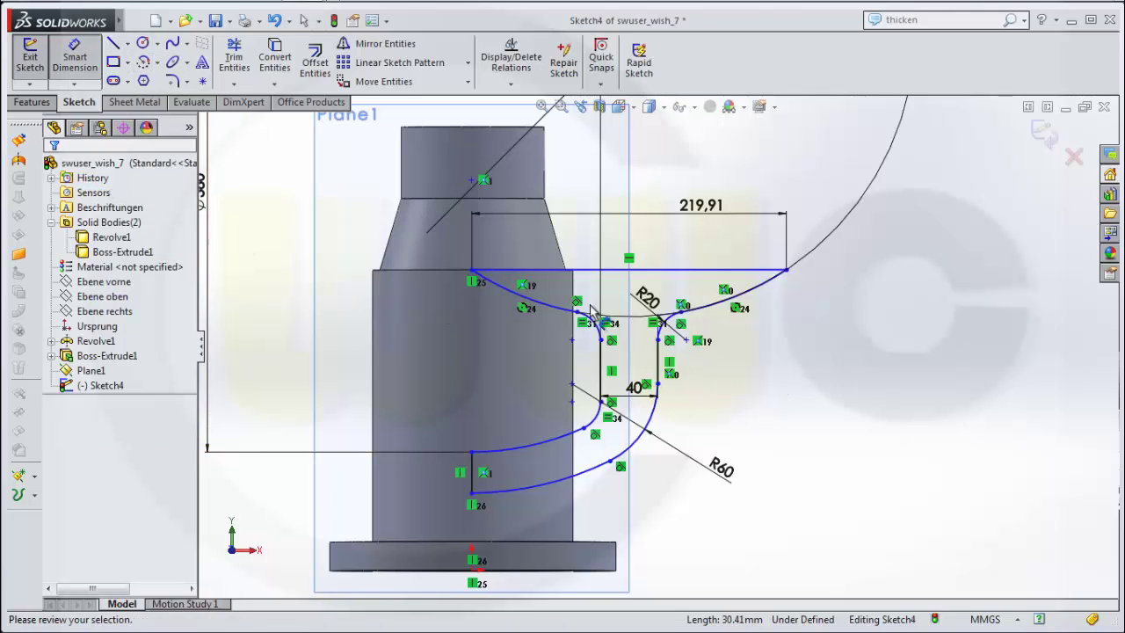
left_click(659, 369)
left_click(769, 374)
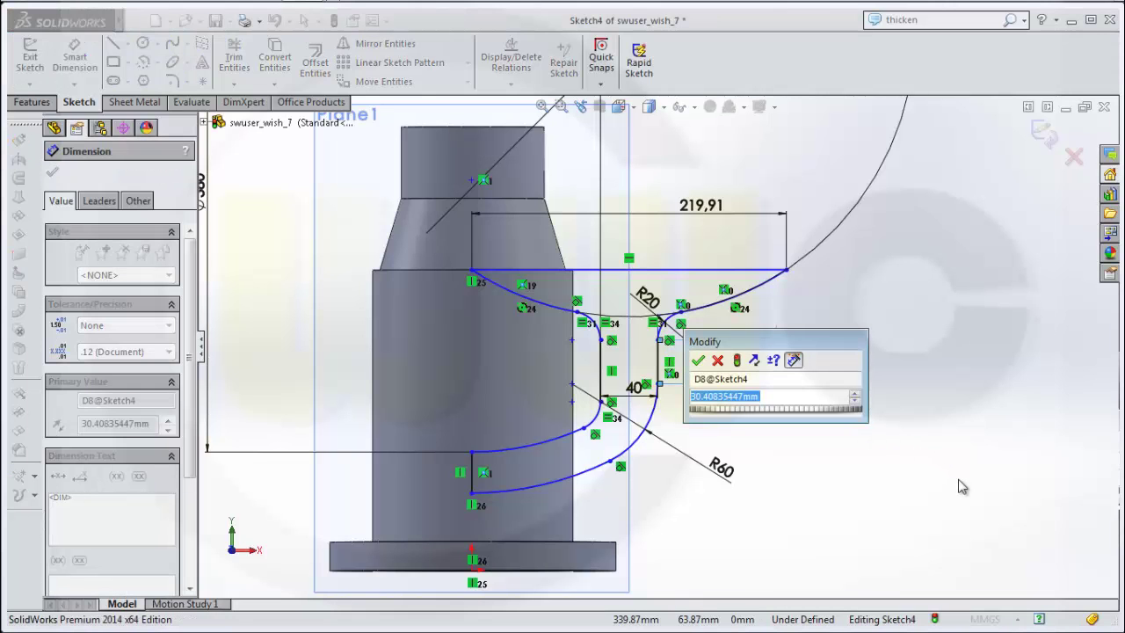
type("35")
key("Return")
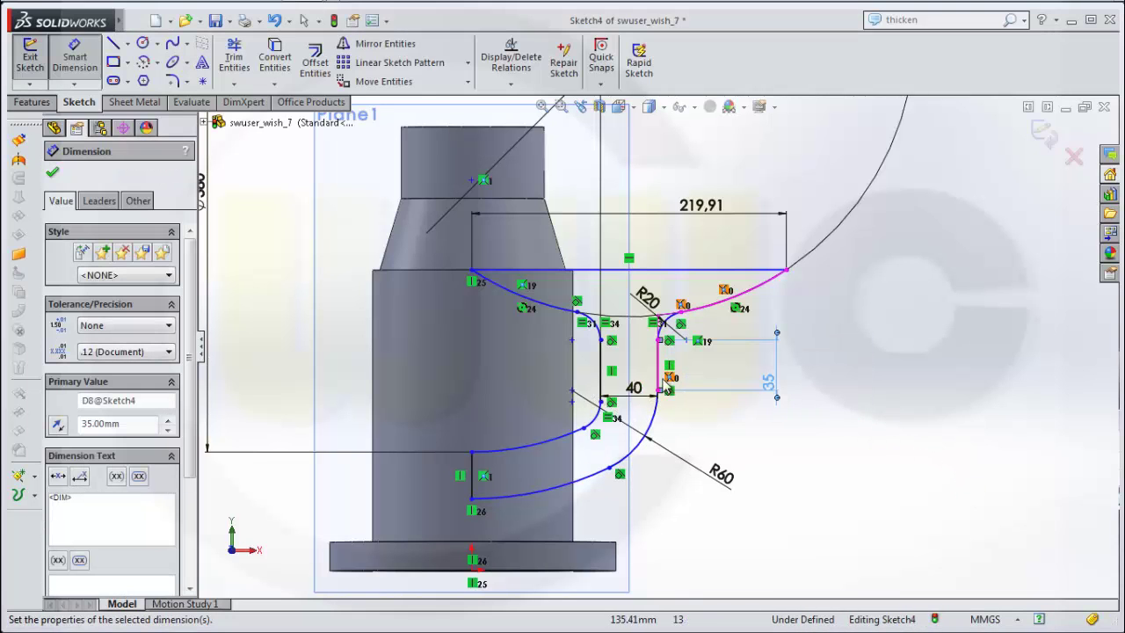
Dimension the length of the neck's left vertical line as 35 mm and end dimensioning.
left_click(601, 378)
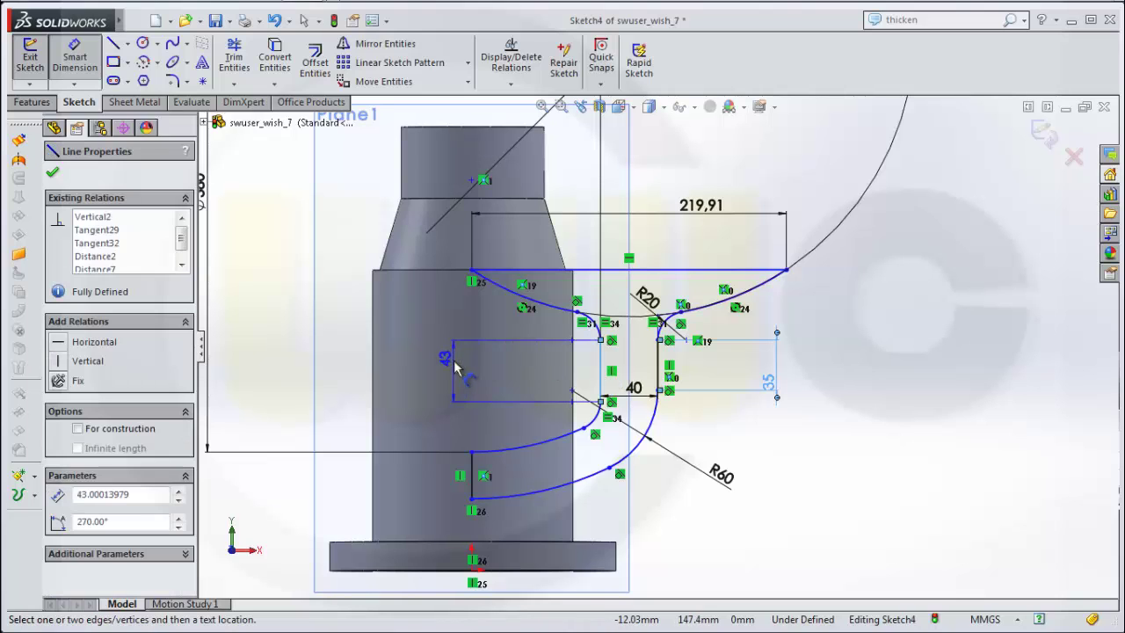
left_click(456, 367)
type("35")
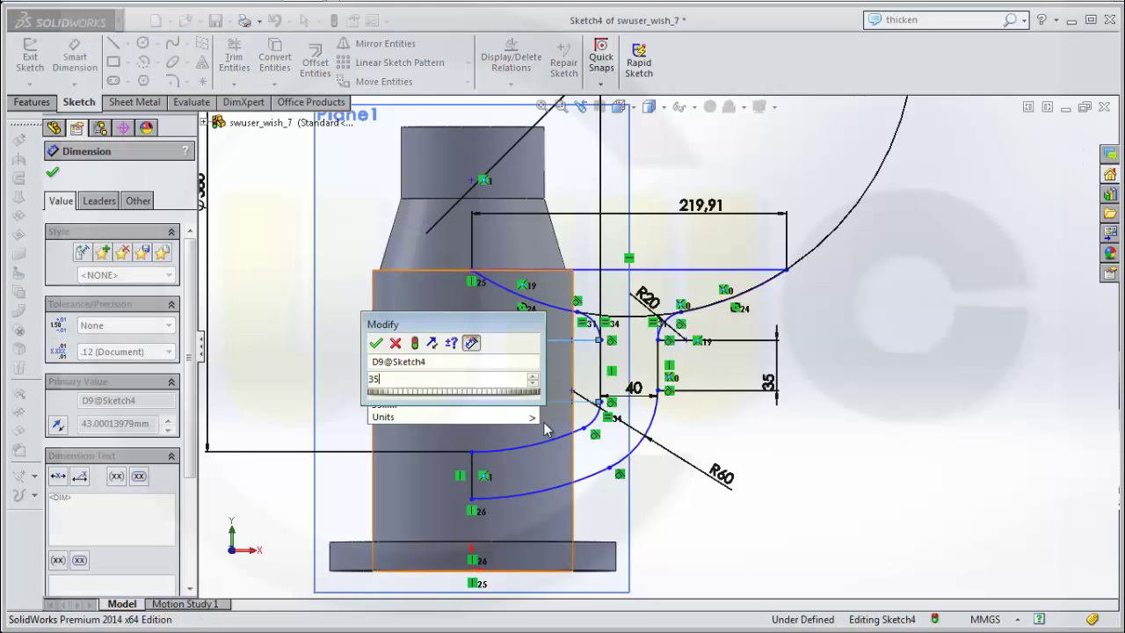
key("Return")
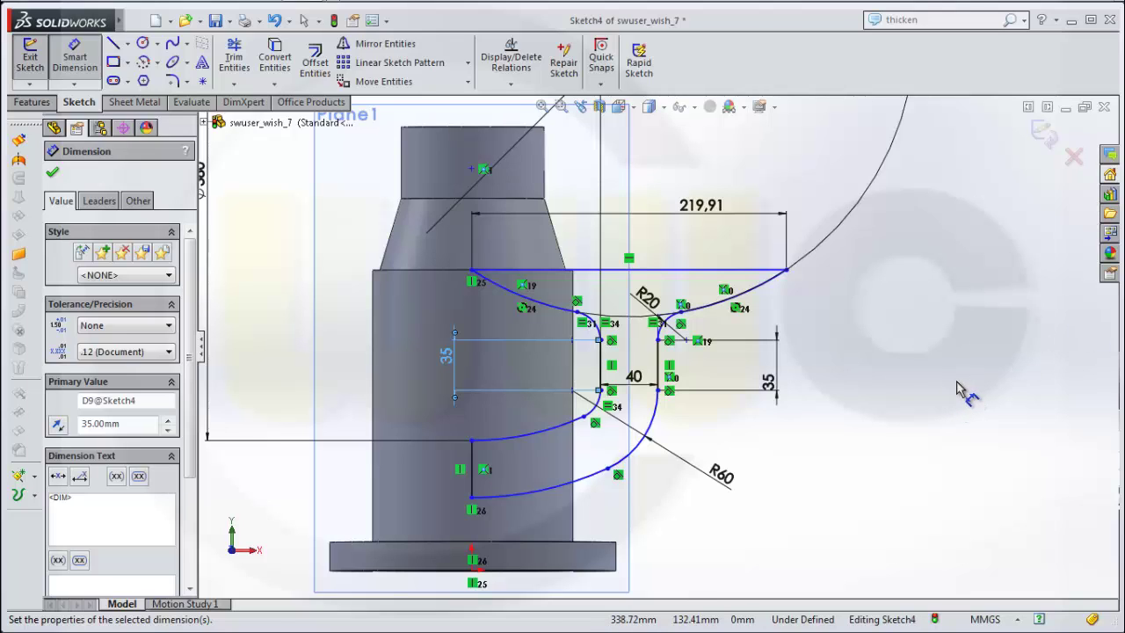
key("Escape")
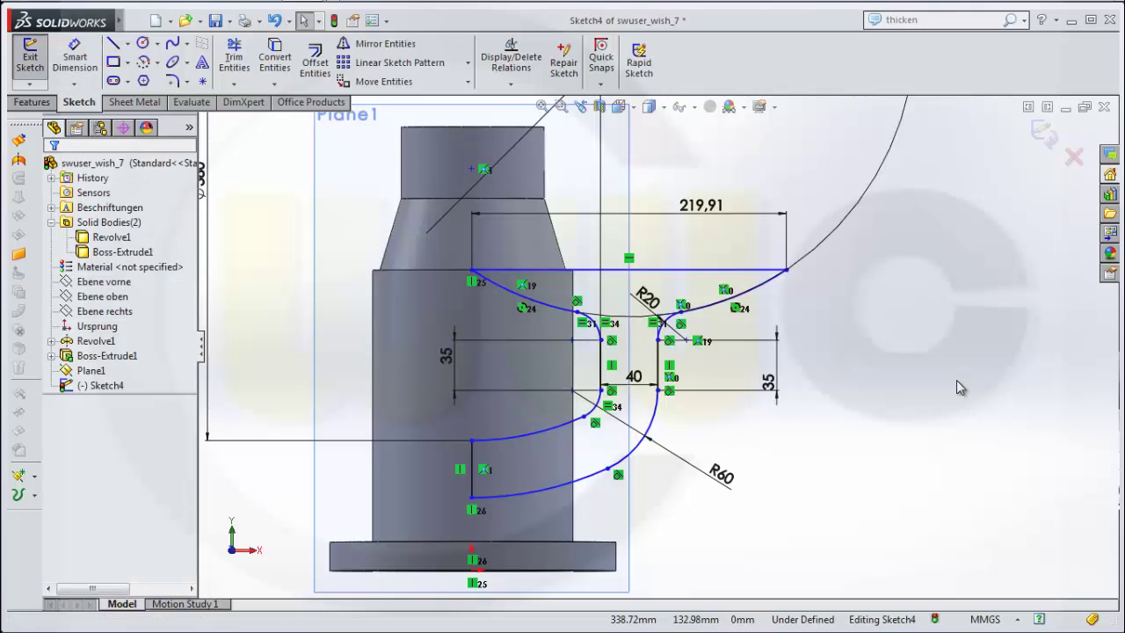
Inspect the two lower arcs and the upper left arc, and shift the top line to test the sketch's remaining freedom.
left_click(546, 493)
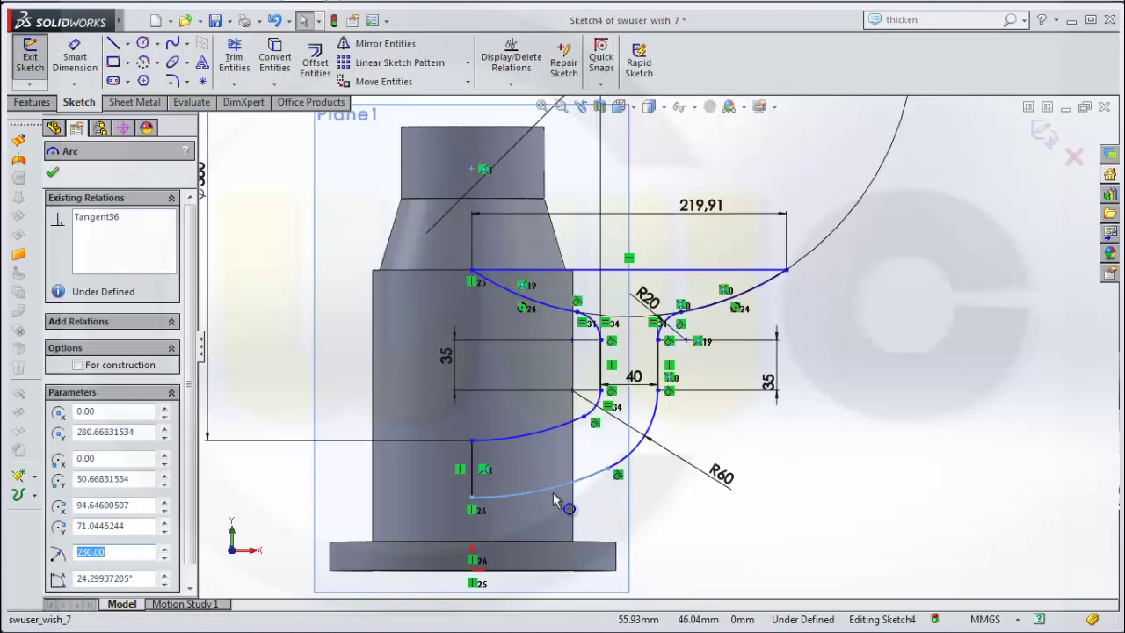
left_click(539, 438)
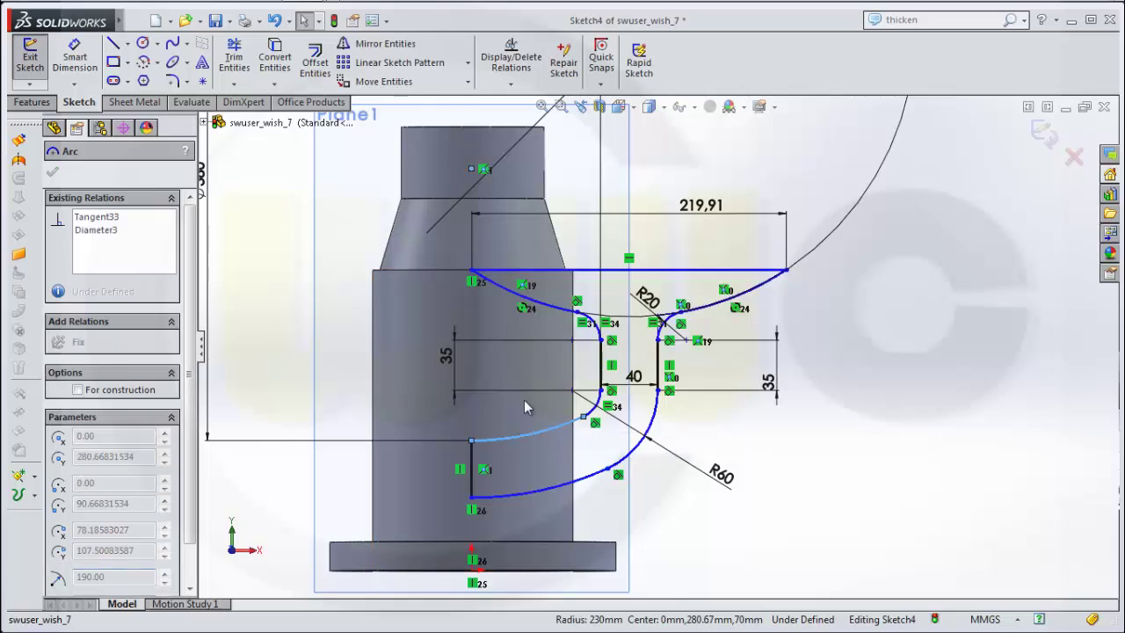
left_click(534, 298)
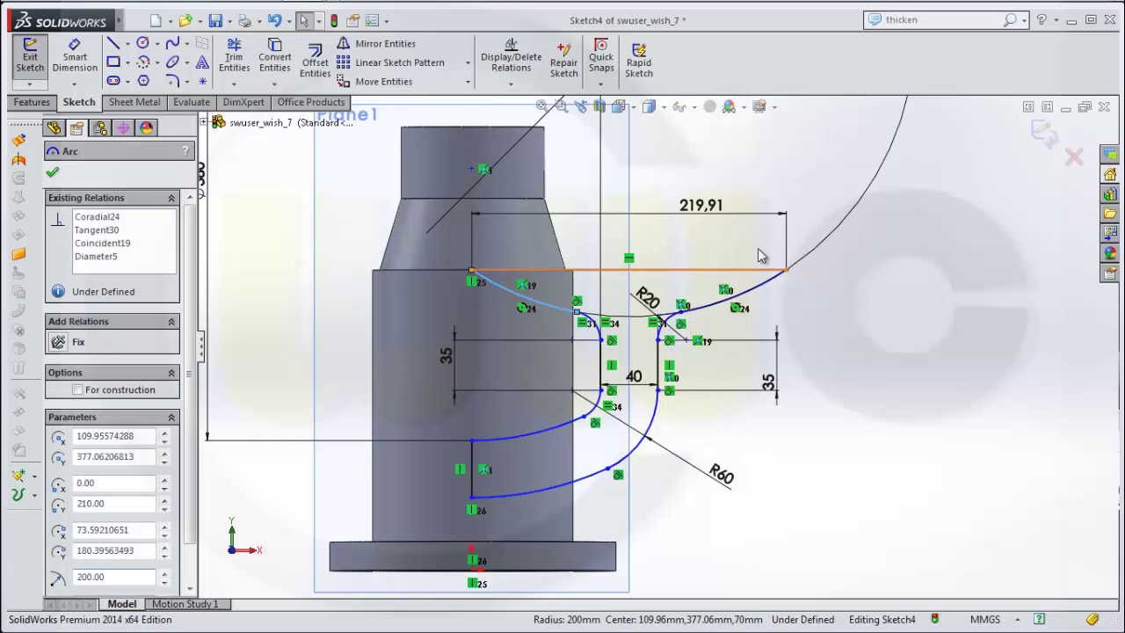
mouse_move(752, 268)
left_mouse_down()
mouse_move(754, 299)
mouse_move(763, 254)
left_mouse_up()
left_click(874, 272)
Dimension the height of the horizontal top line above the origin as 210 mm and exit the sketch.
left_click(76, 60)
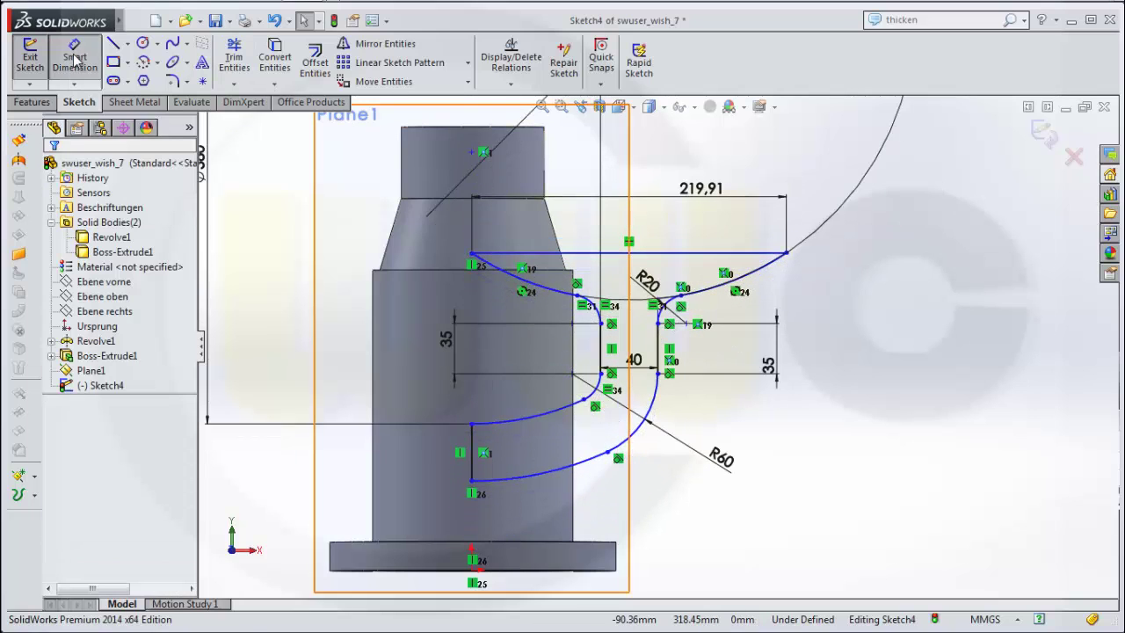
left_click(698, 255)
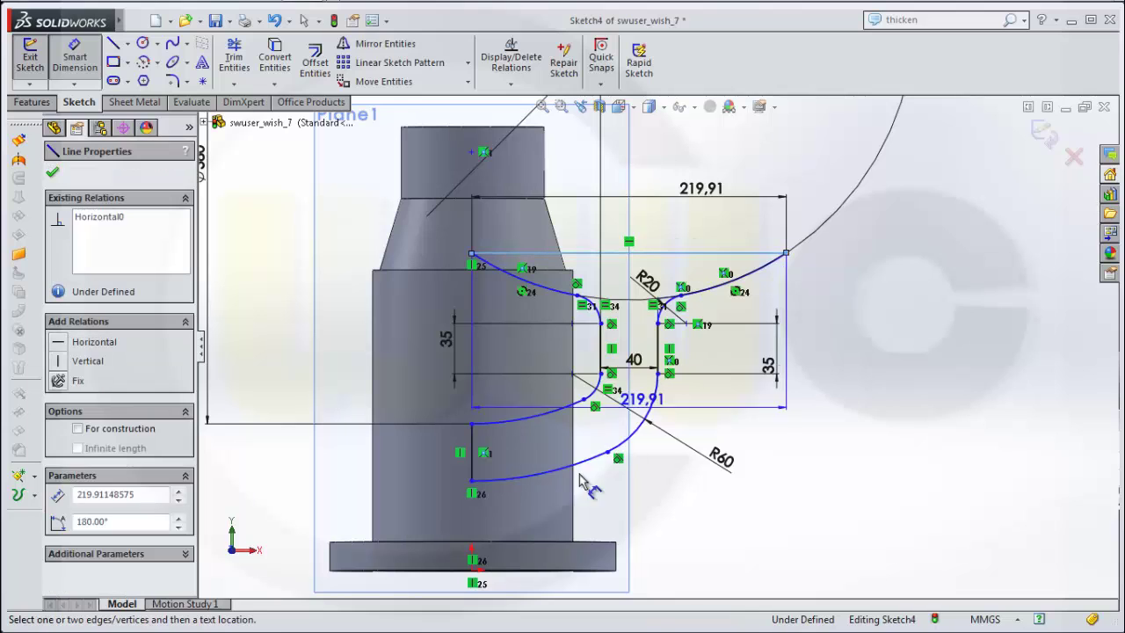
left_click(473, 570)
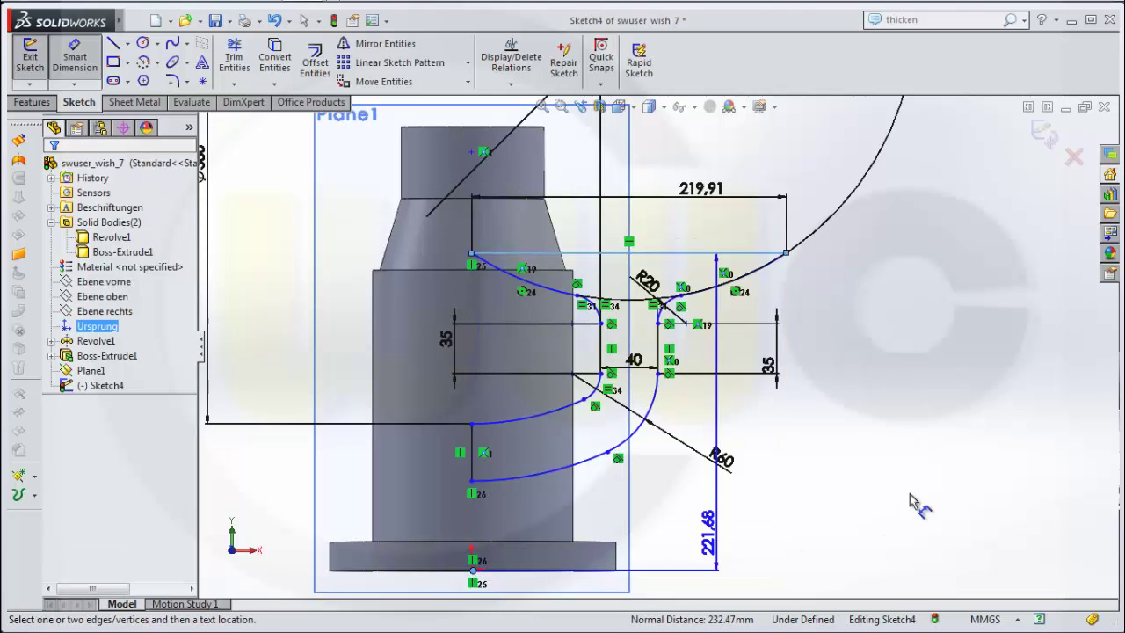
left_click(954, 479)
type("210")
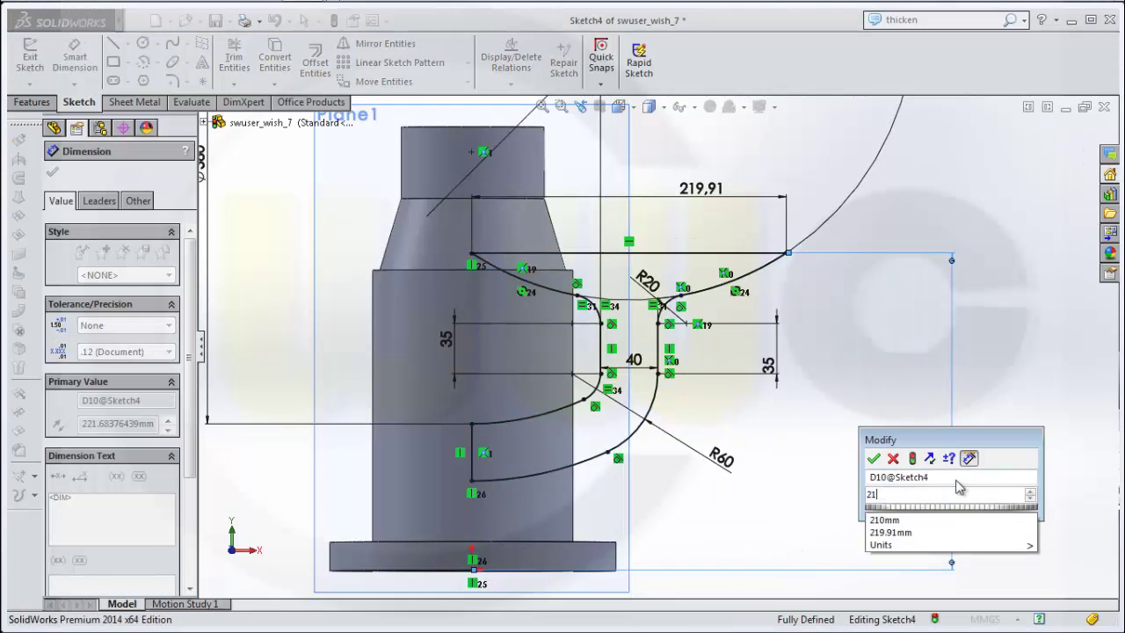
key("Return")
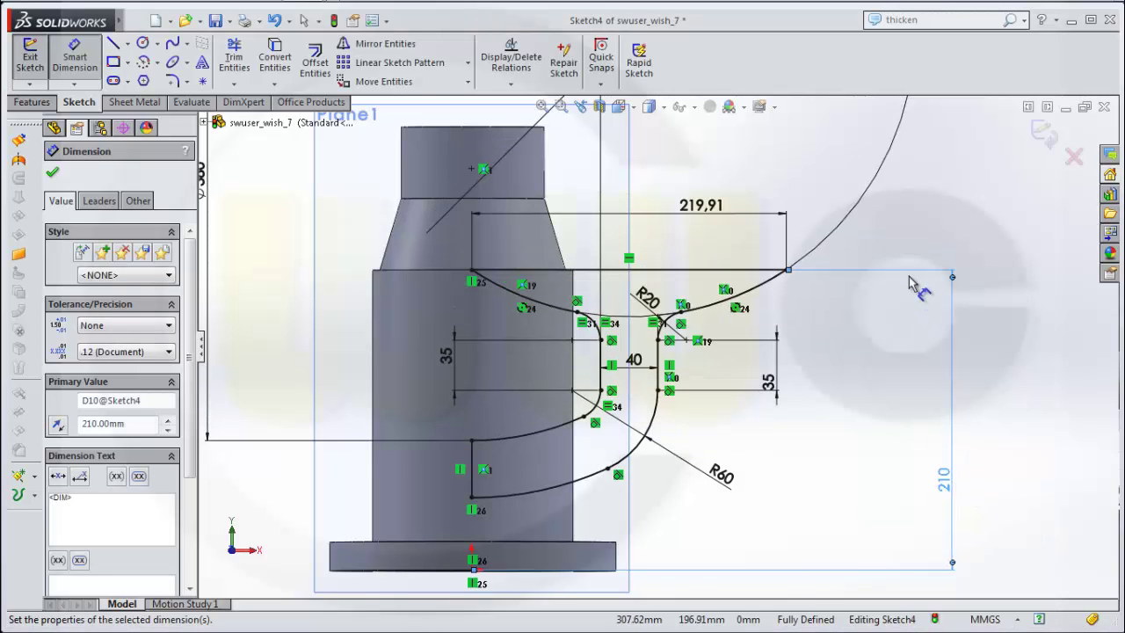
left_click(1045, 132)
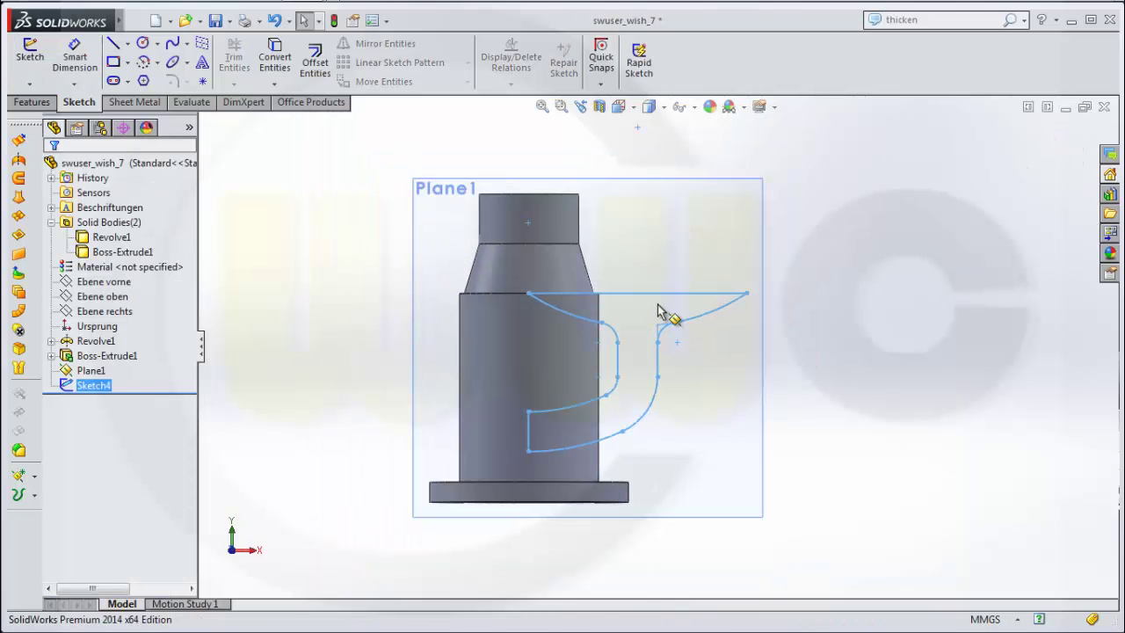
Wrap the profile sketch as a deboss onto the outer cylindrical face of the unmerged cylinder.
middle_click_drag(663, 307, 568, 374)
middle_click_drag(697, 446, 474, 352)
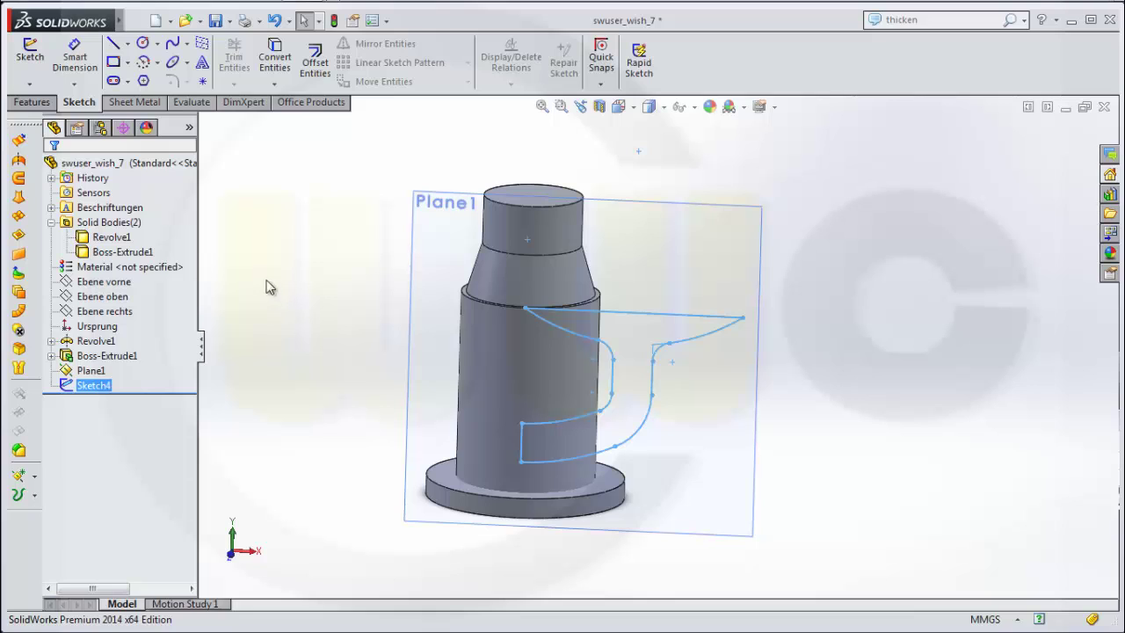
left_click(135, 20)
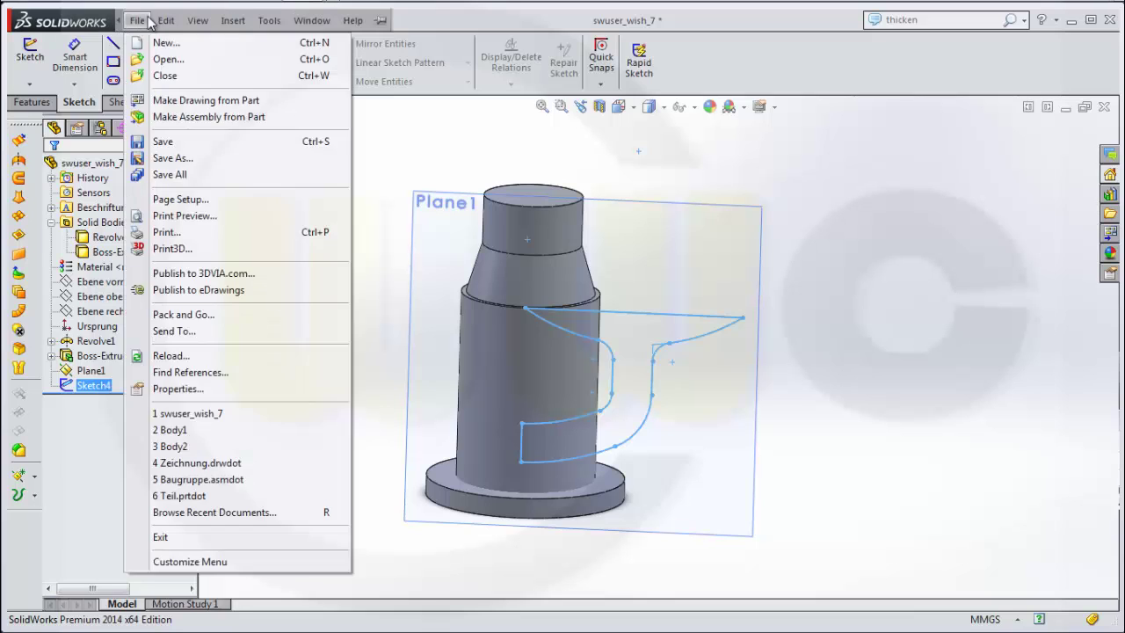
mouse_move(233, 24)
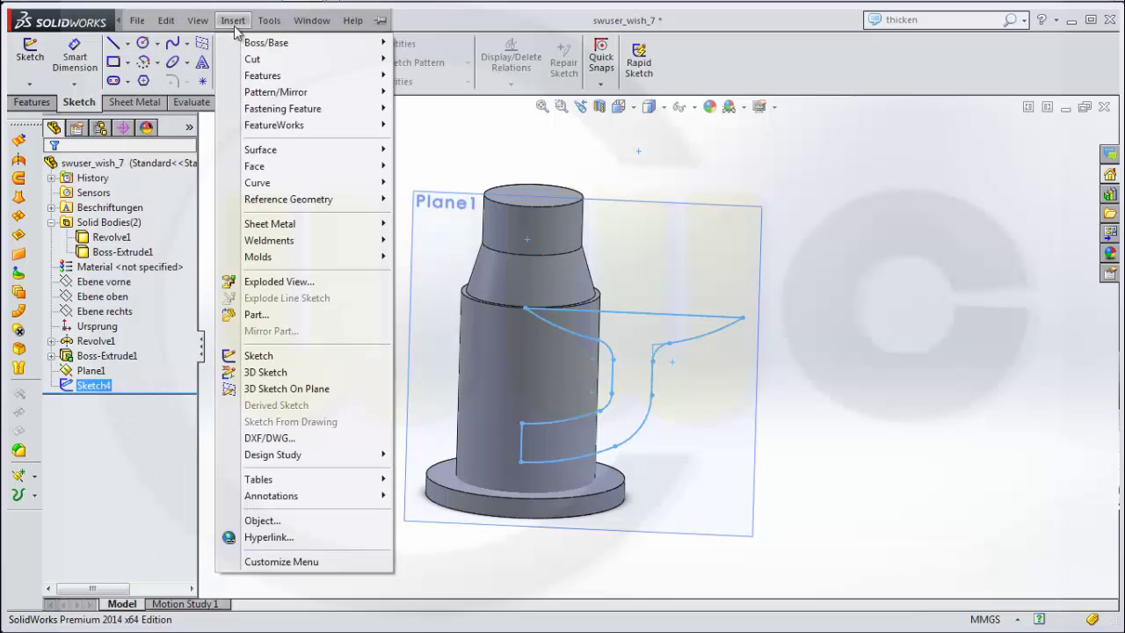
mouse_move(306, 130)
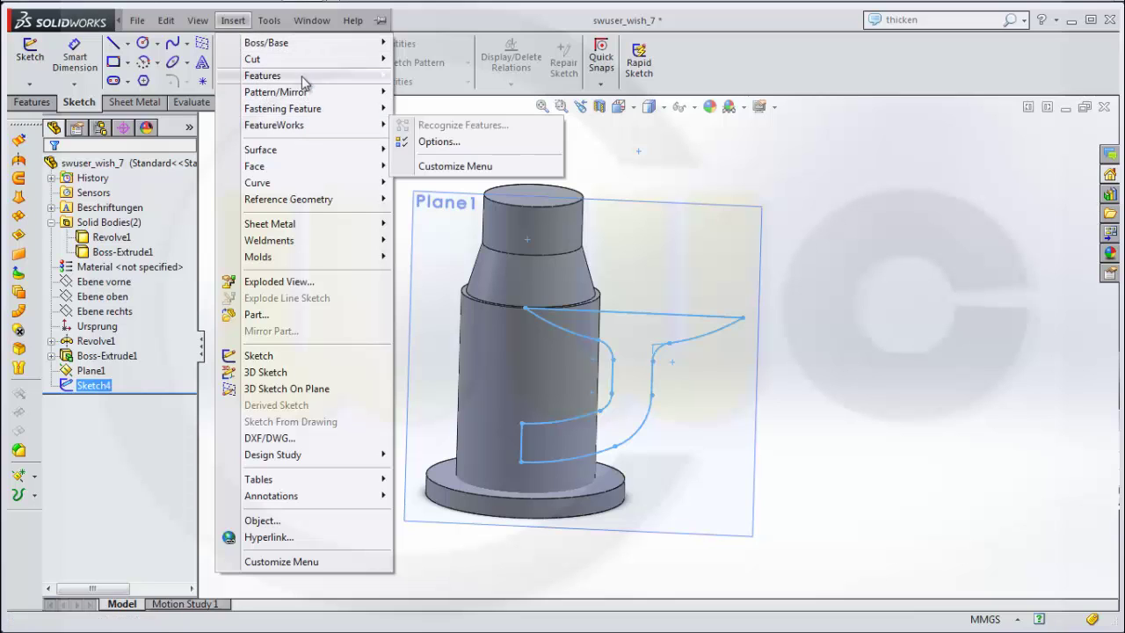
mouse_move(307, 78)
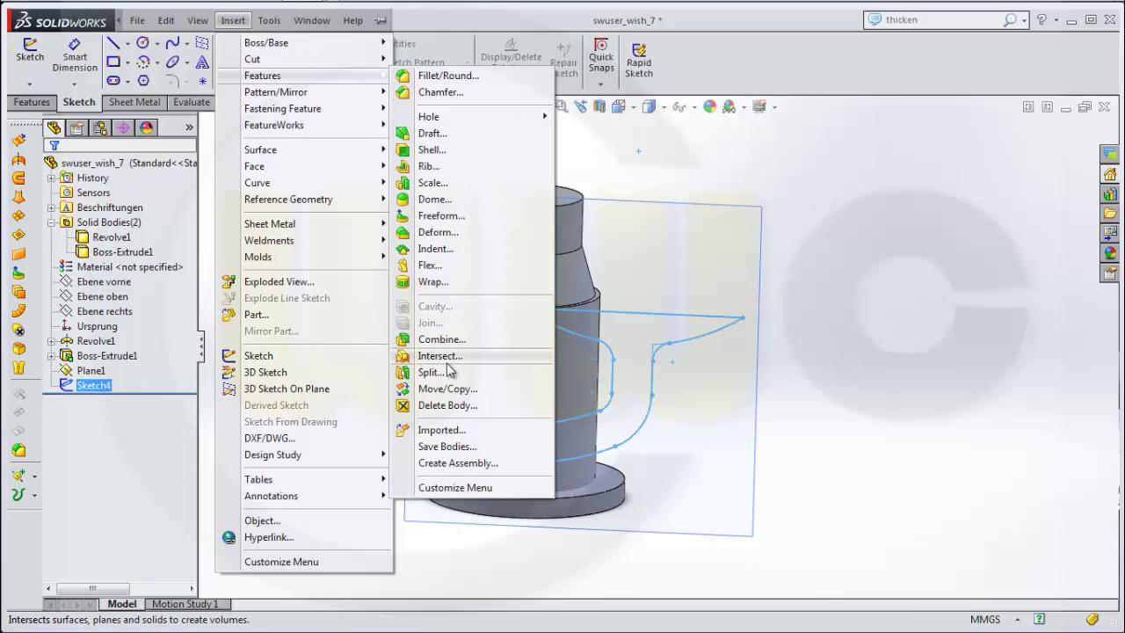
left_click(435, 282)
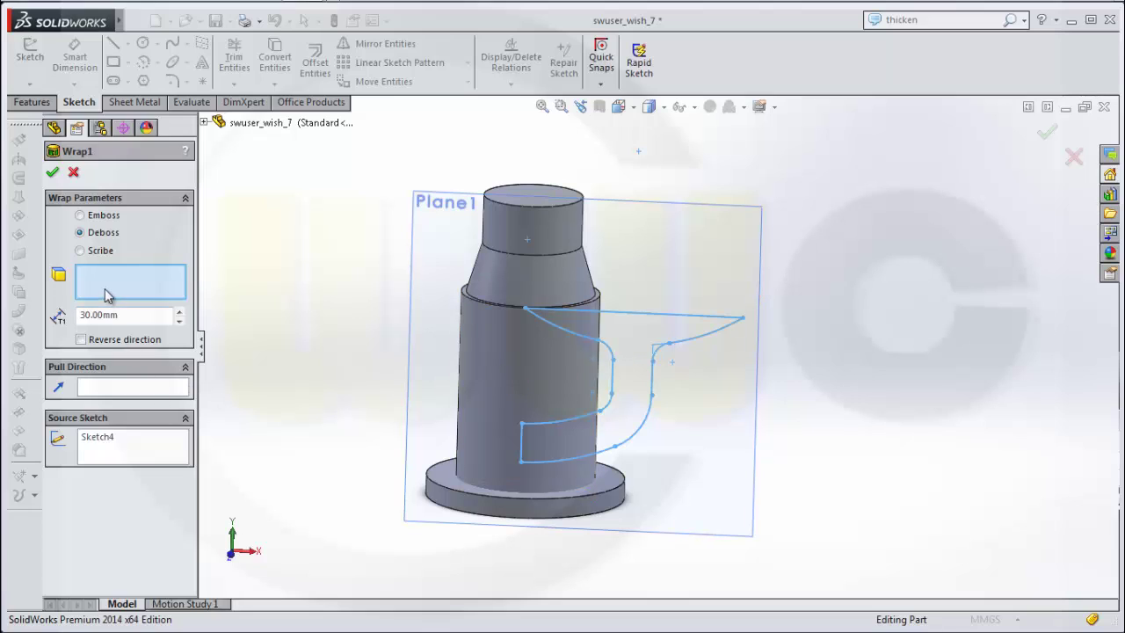
left_click(489, 356)
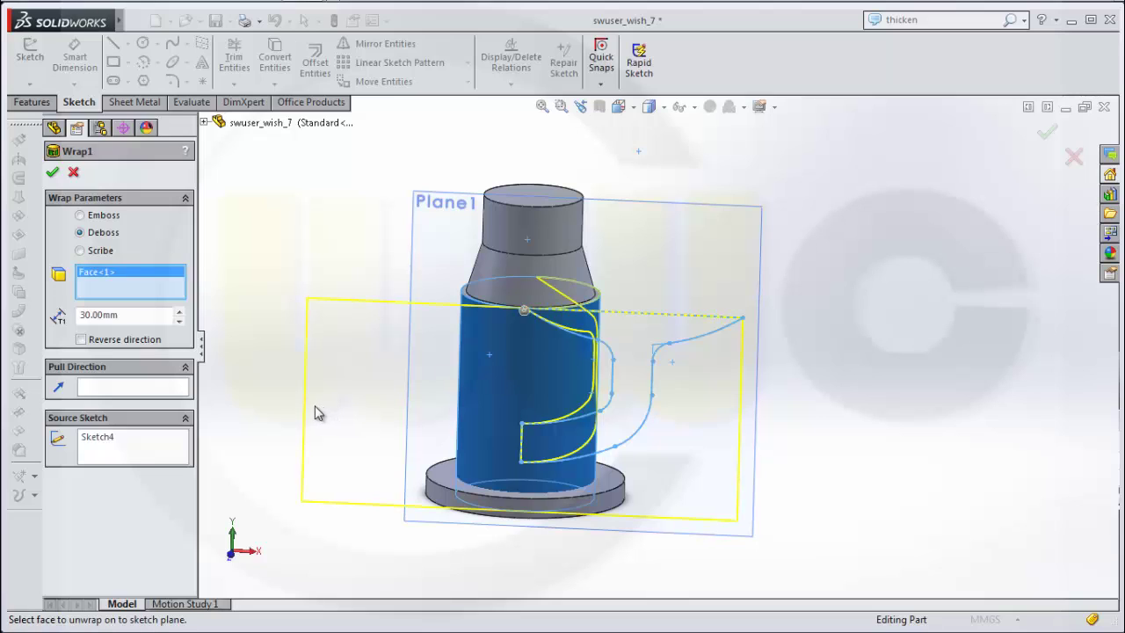
double_click(135, 315)
left_click(52, 173)
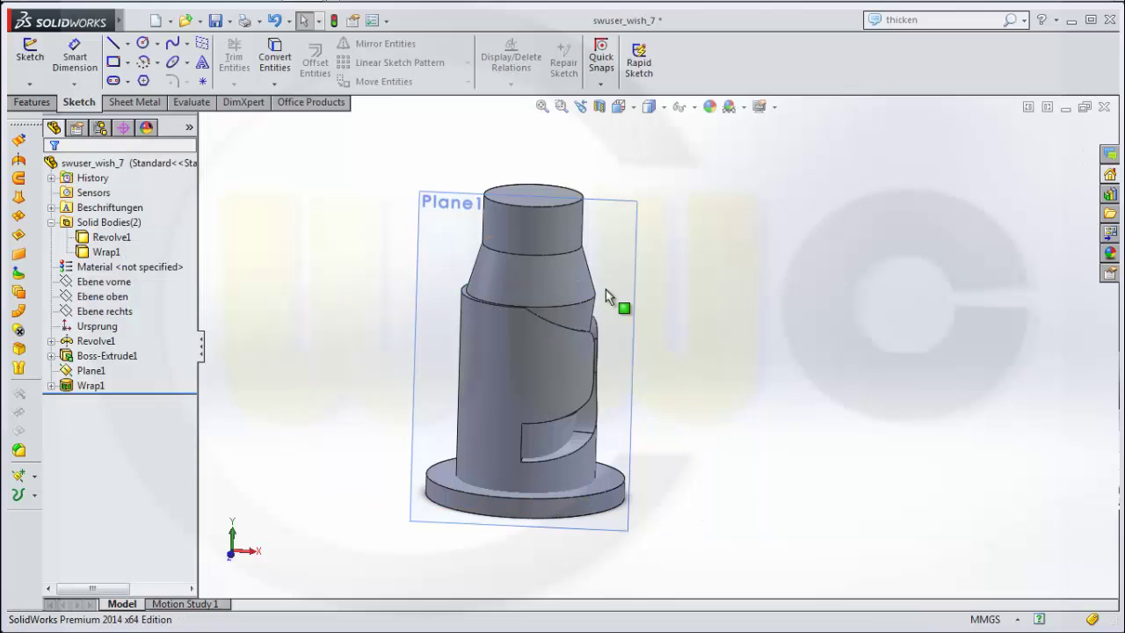
Hide the revolved bottle-like solid body and examine the debossed recess on the wrapped cylinder.
middle_click_drag(660, 308, 741, 404)
key("Escape")
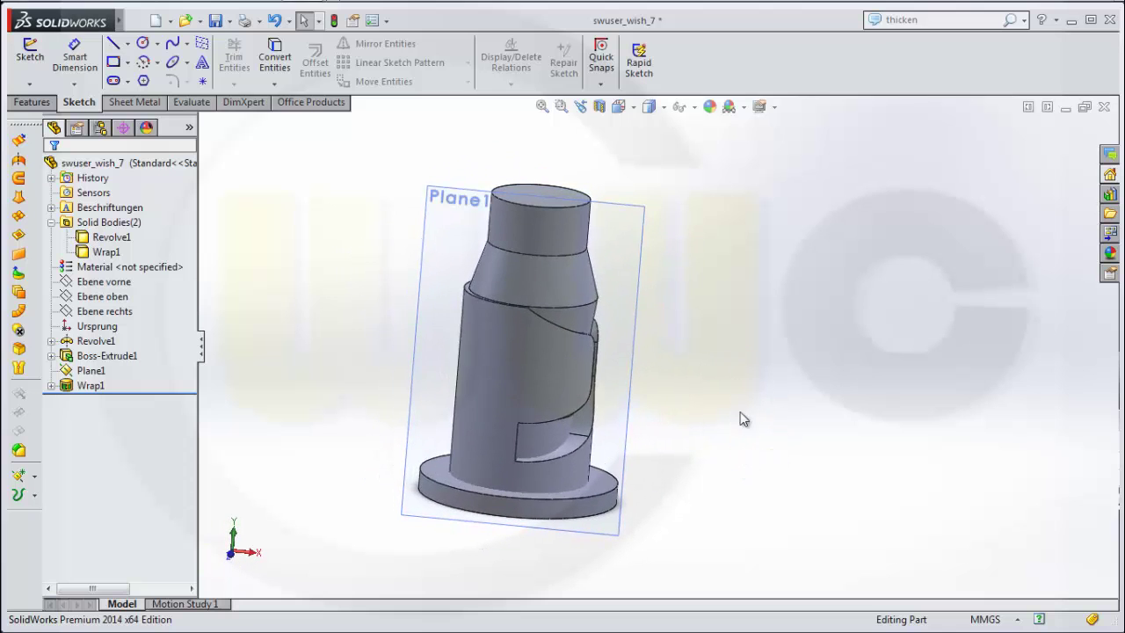
left_click(110, 238)
right_click(110, 242)
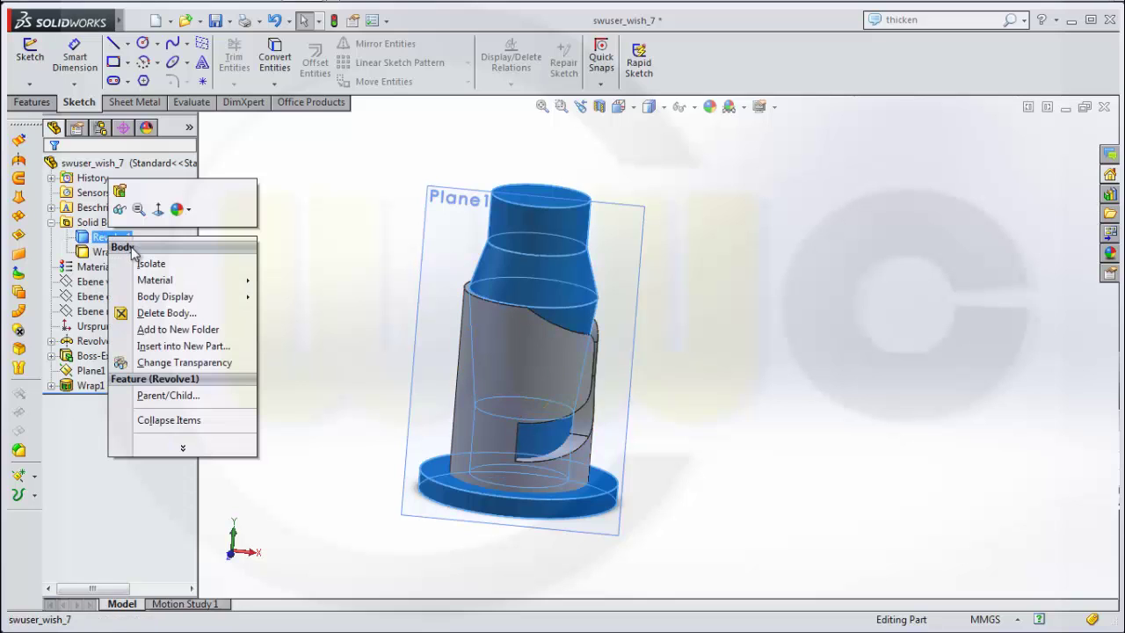
left_click(119, 210)
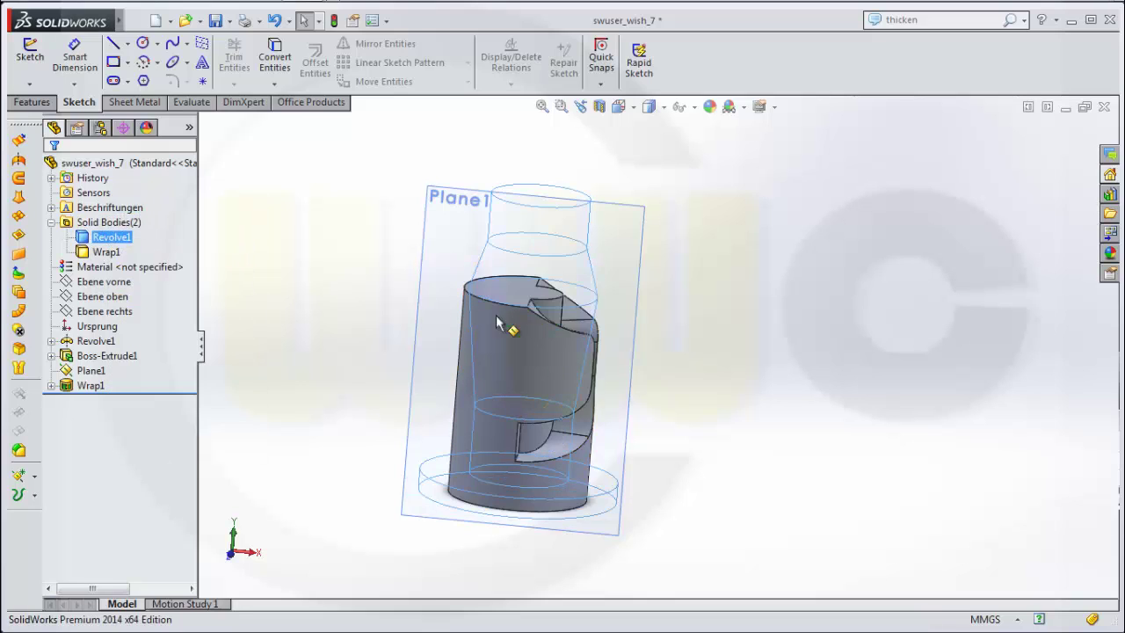
middle_click_drag(621, 359, 726, 442)
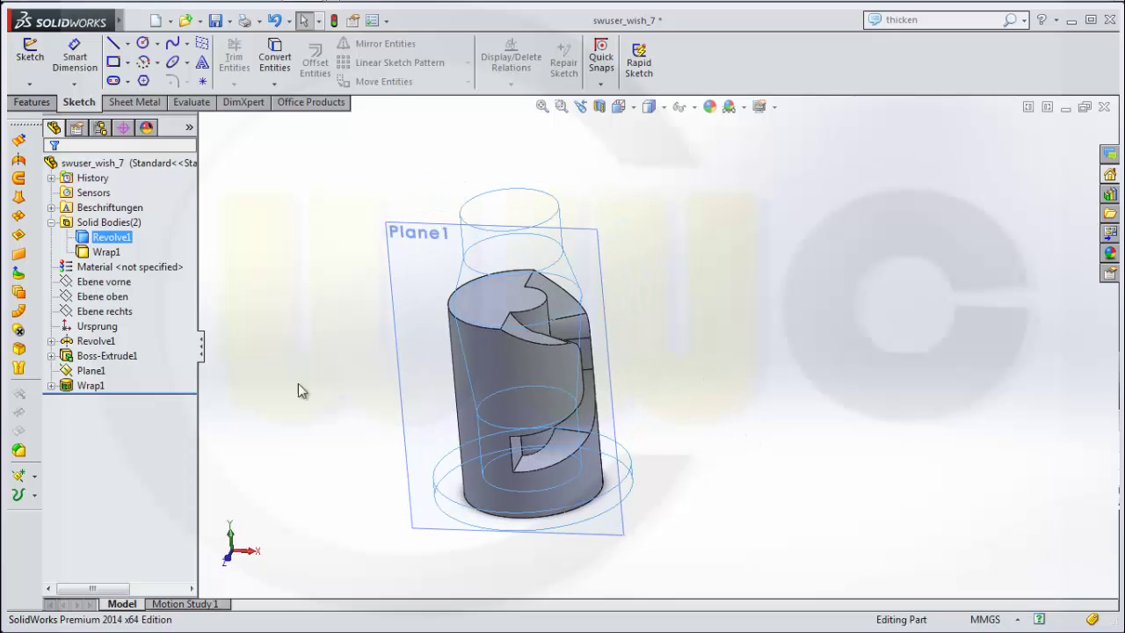
left_click(95, 386)
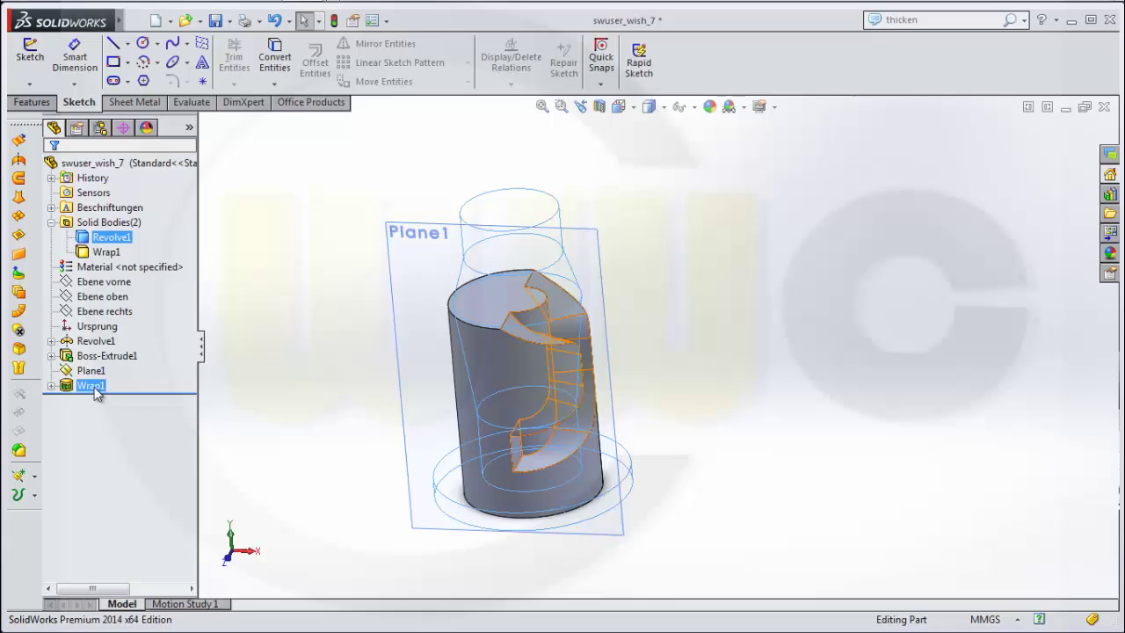
left_click(186, 380)
middle_click_drag(394, 406, 718, 304)
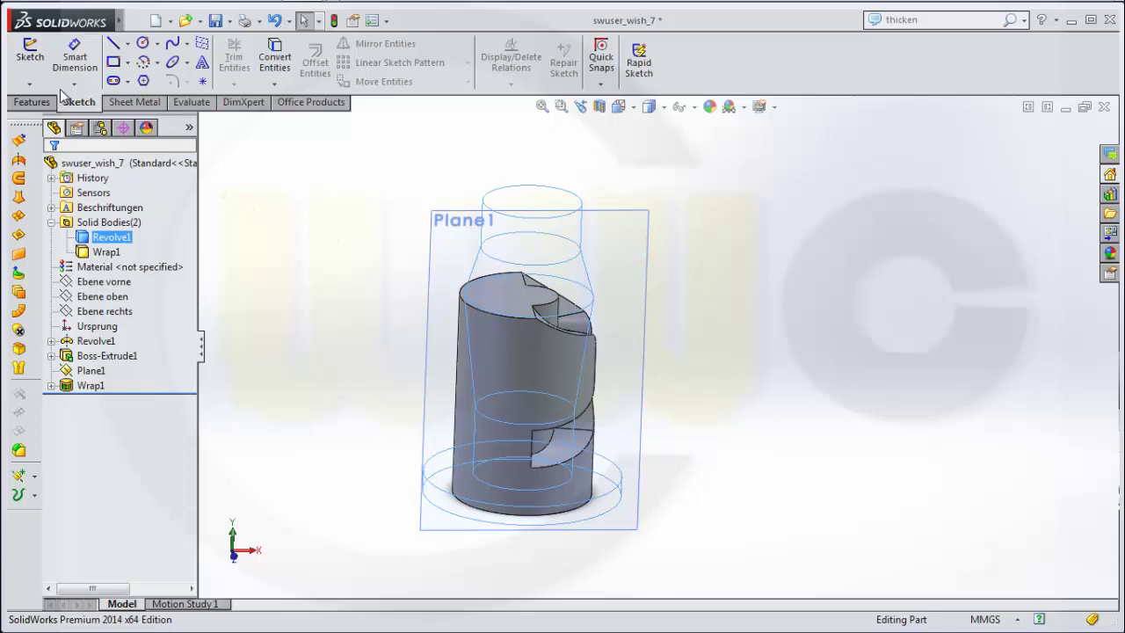
left_click(29, 55)
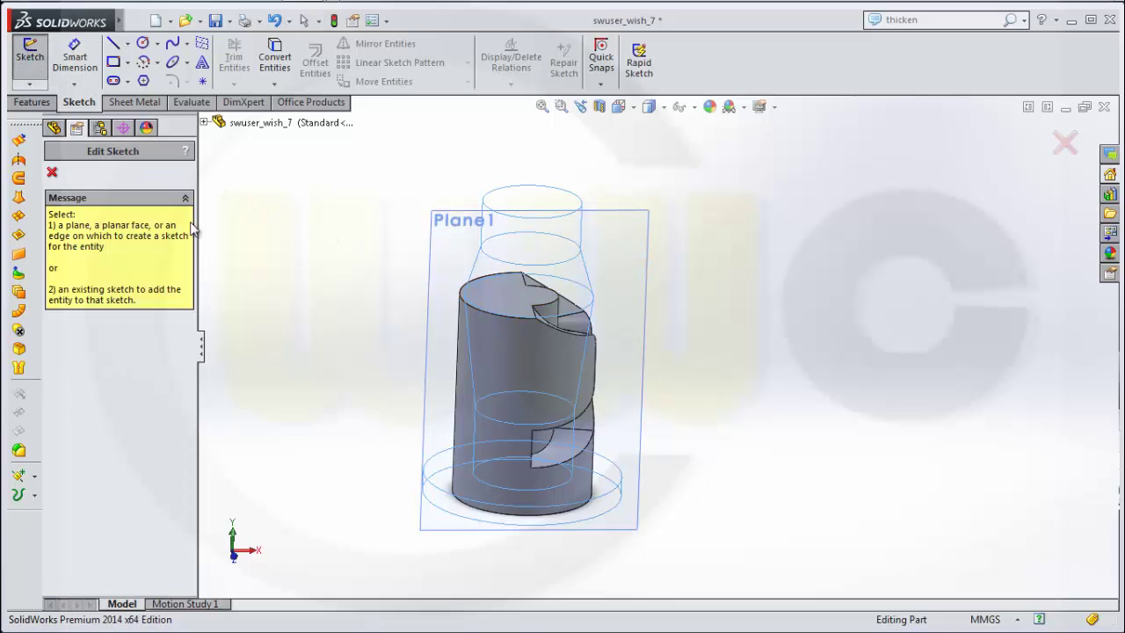
left_click(54, 127)
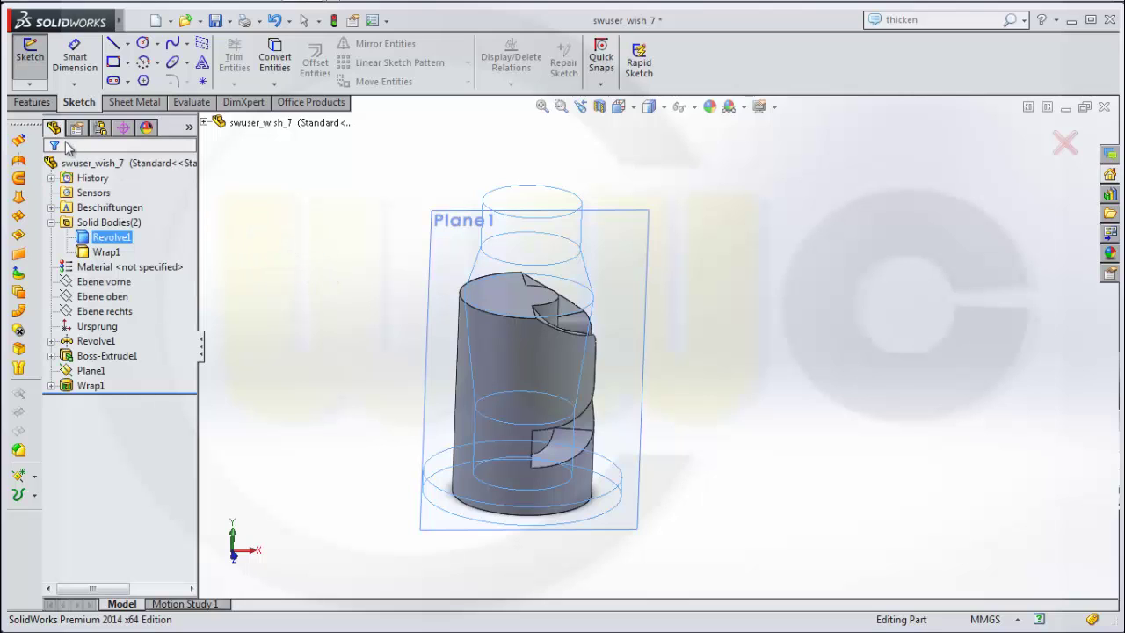
left_click(112, 297)
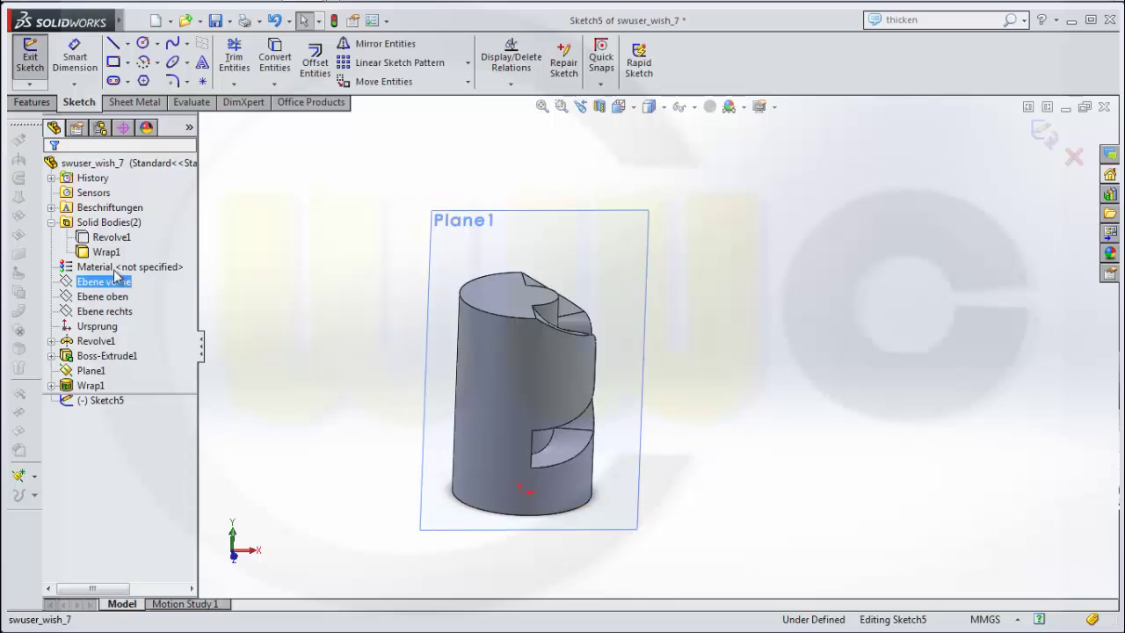
left_click(32, 58)
Open a new sketch on the Ebene oben plane and orient the view normal to it.
left_click(31, 56)
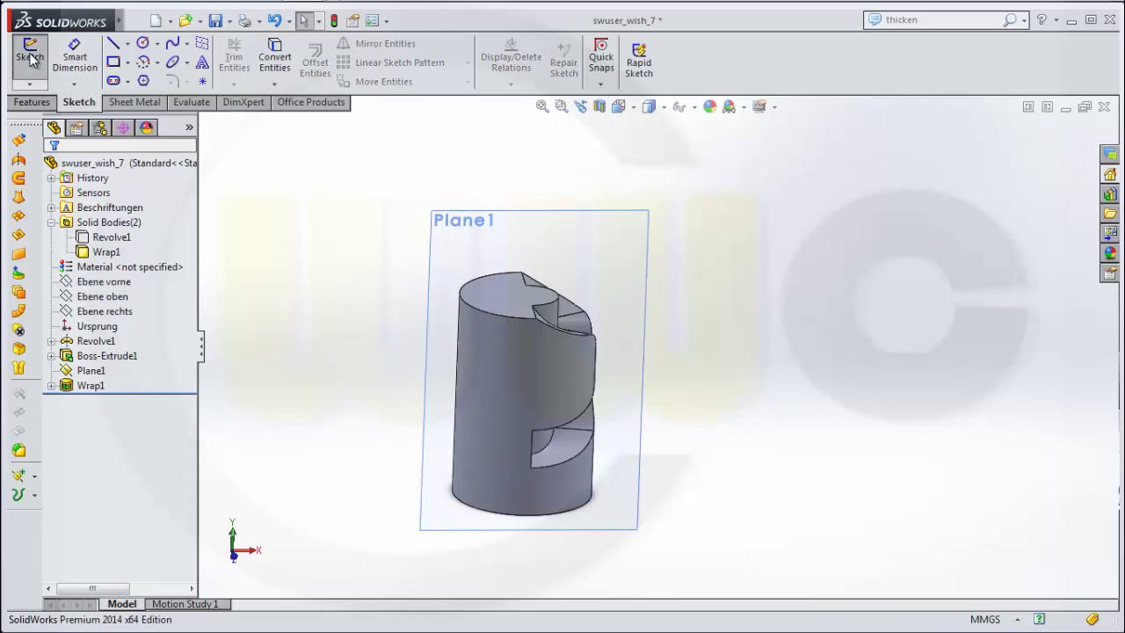
left_click(54, 128)
left_click(104, 311)
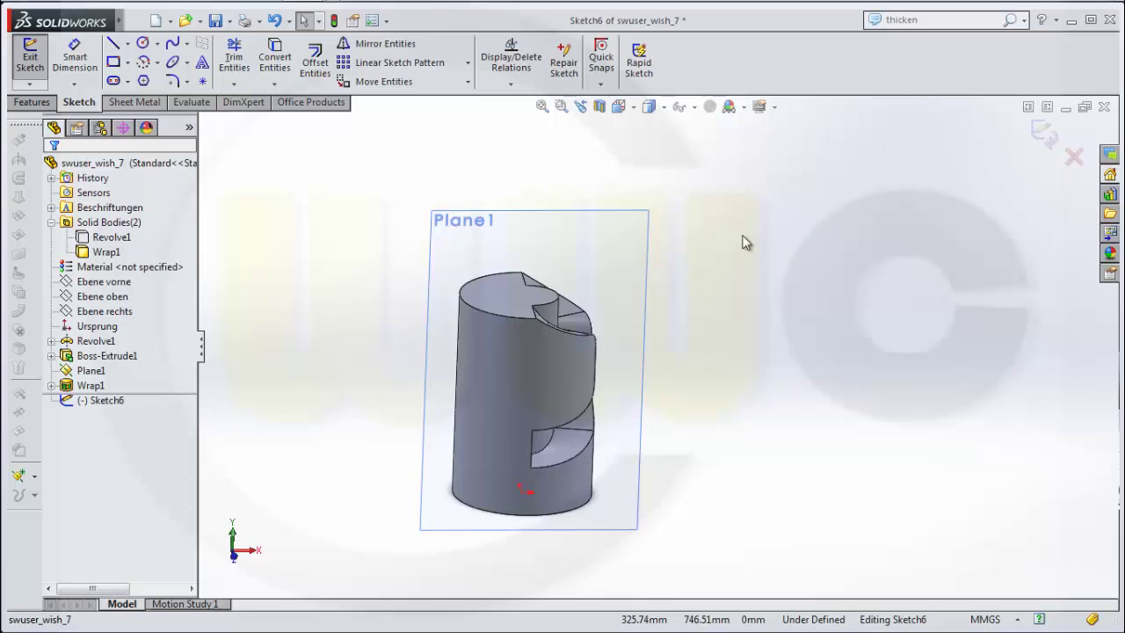
mouse_move(646, 109)
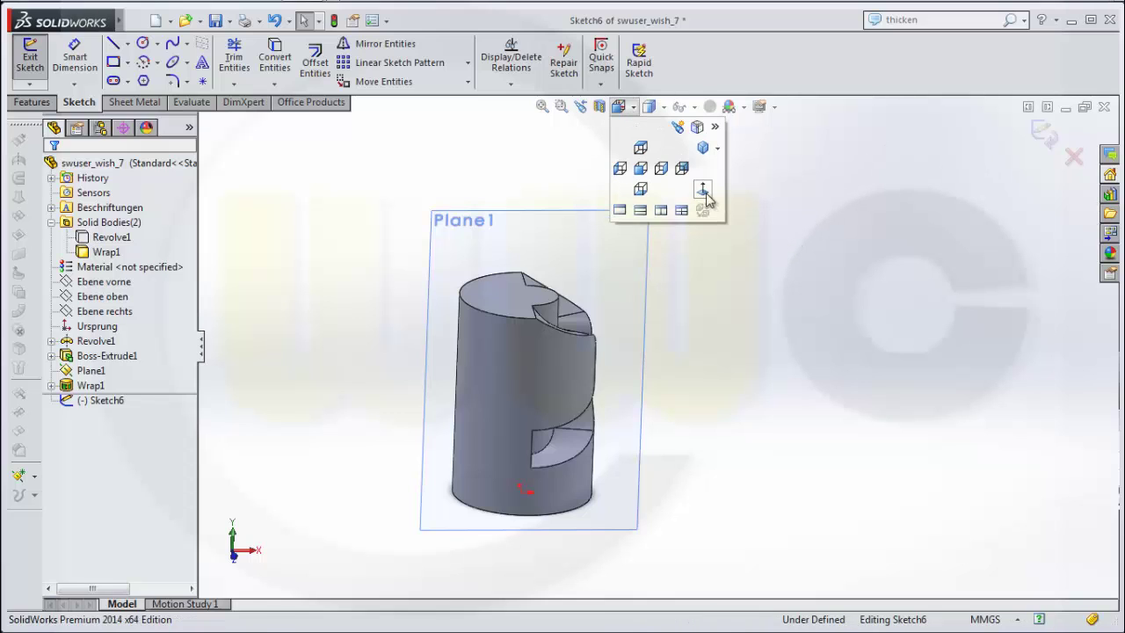
left_click(703, 191)
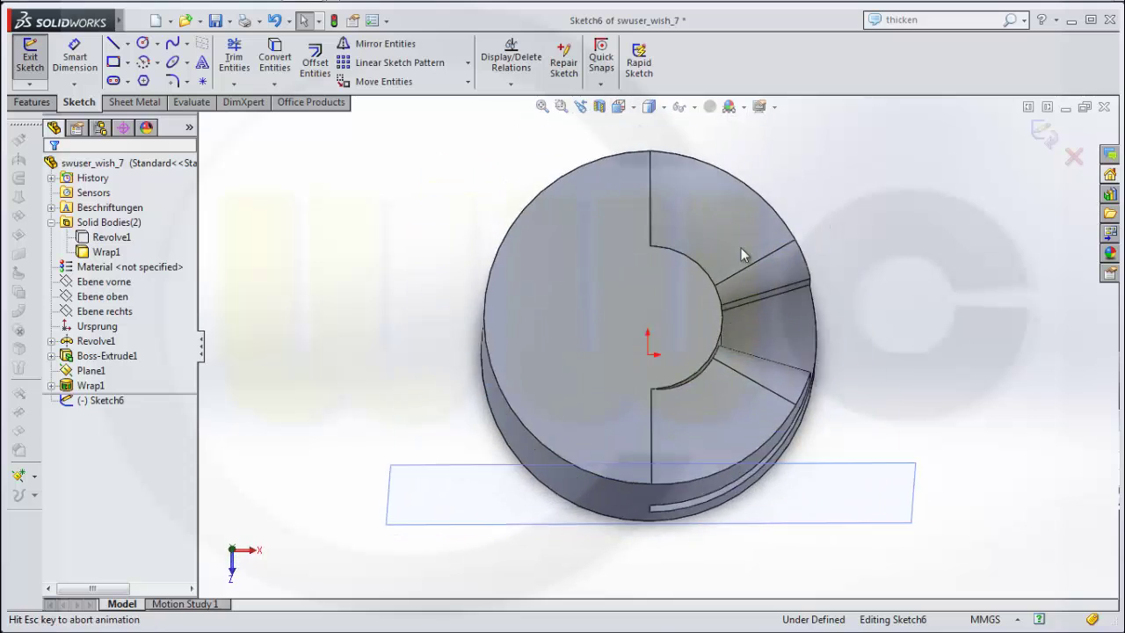
Sketch a corner rectangle about 87 by 146 mm over the cylinder's uncut half, starting where its vertical centre line meets Plane1.
left_click(114, 63)
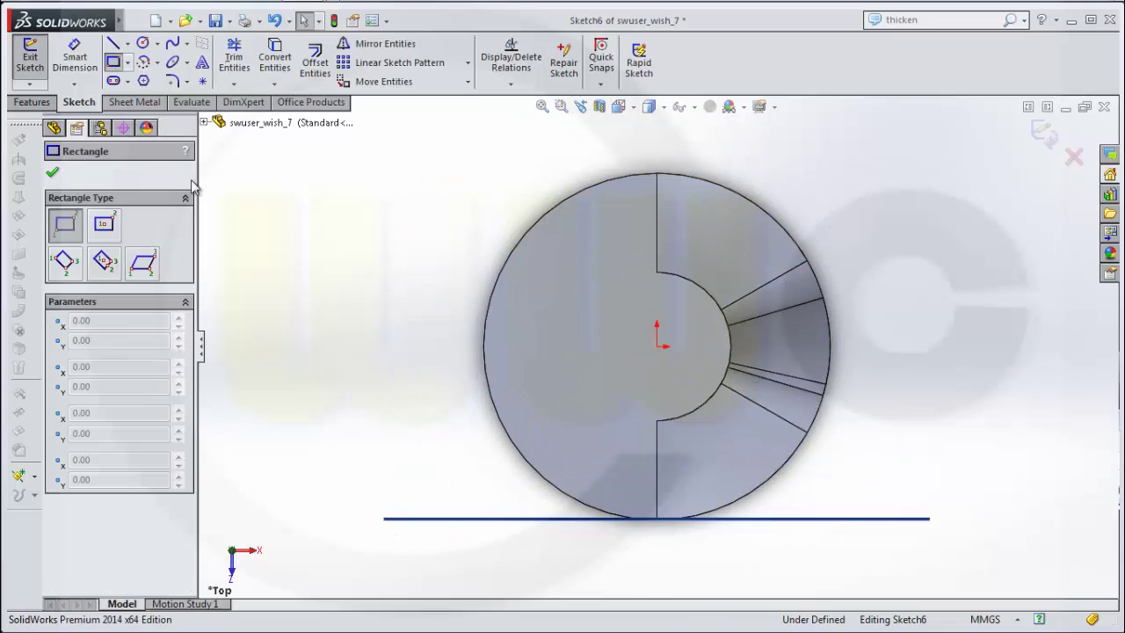
left_click(666, 524)
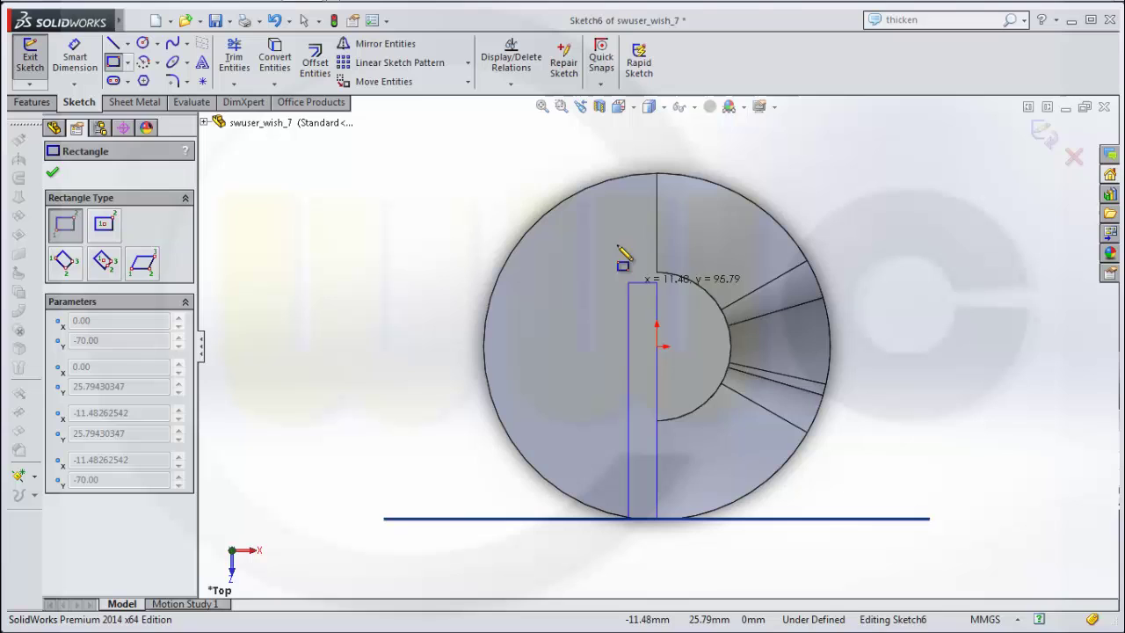
left_click(440, 160)
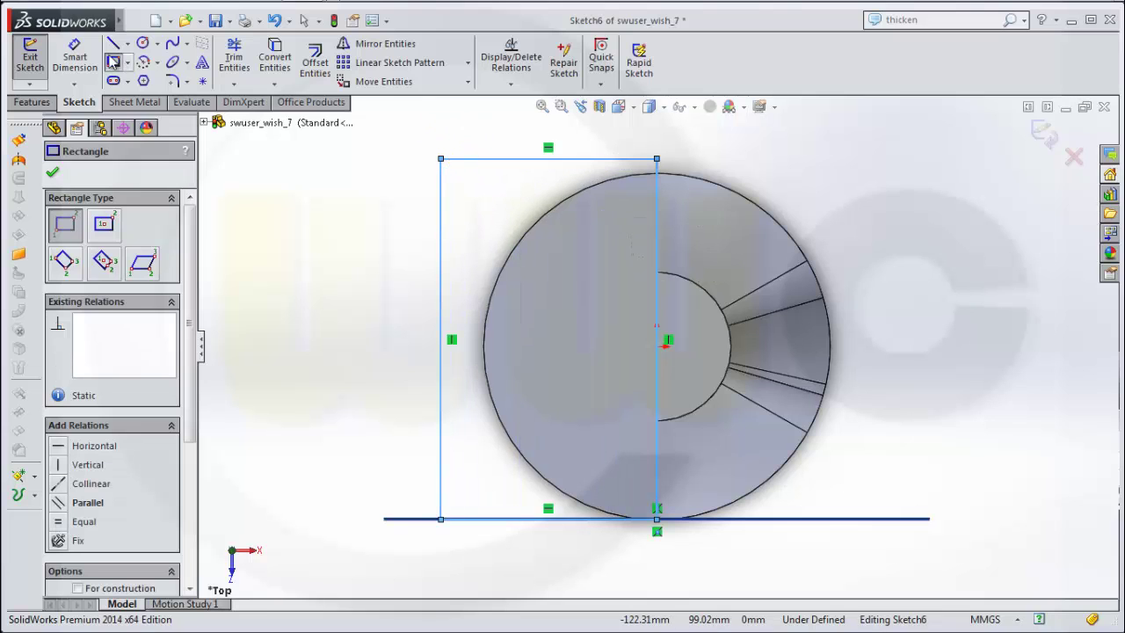
Dimension the rectangle's width between its two vertical sides as 100 mm.
left_click(75, 58)
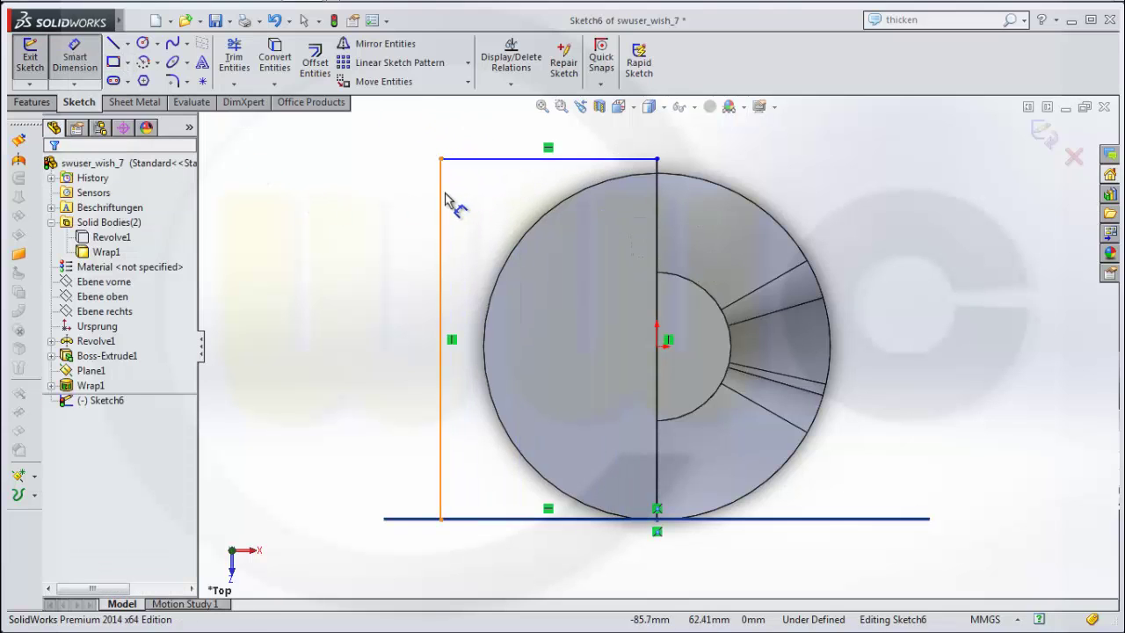
left_click(445, 201)
left_click(659, 188)
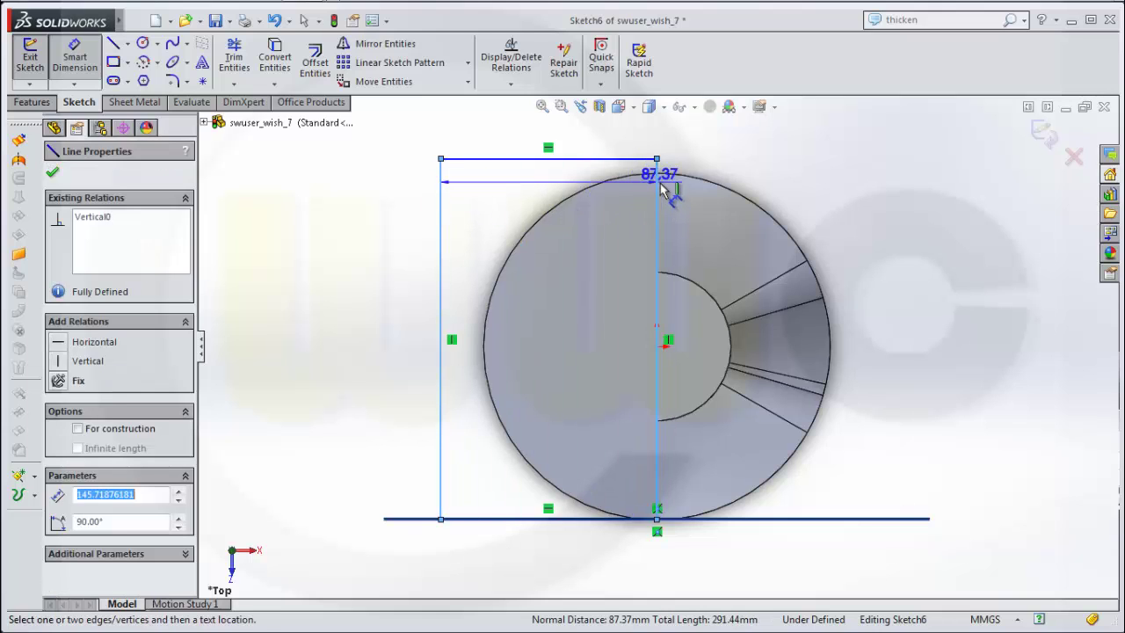
left_click(595, 138)
type("1")
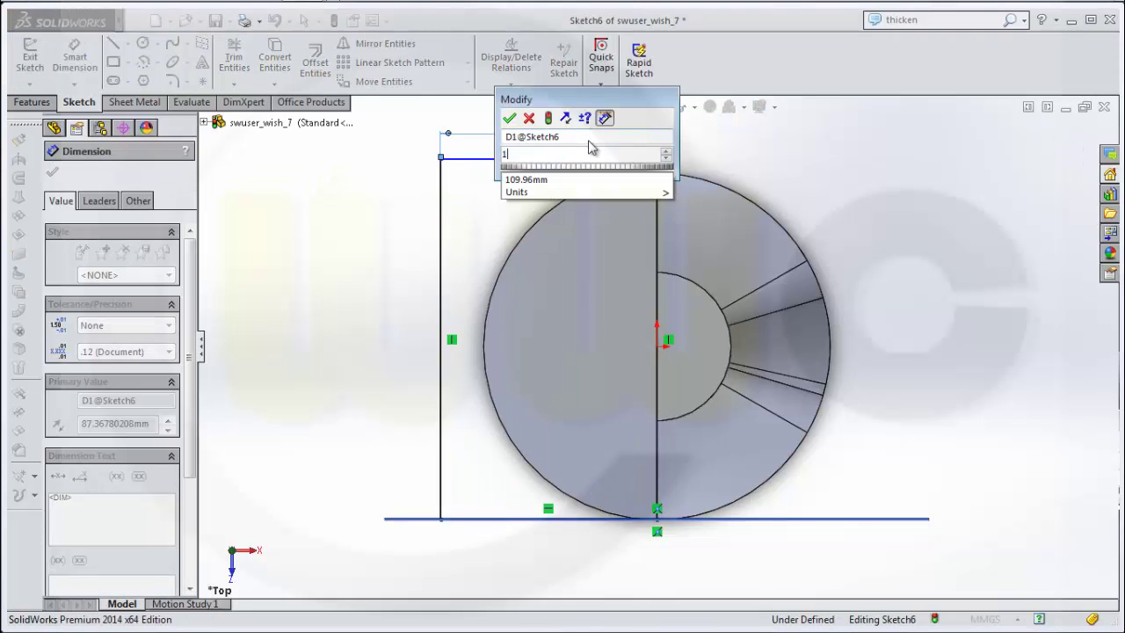
type("00")
key("Return")
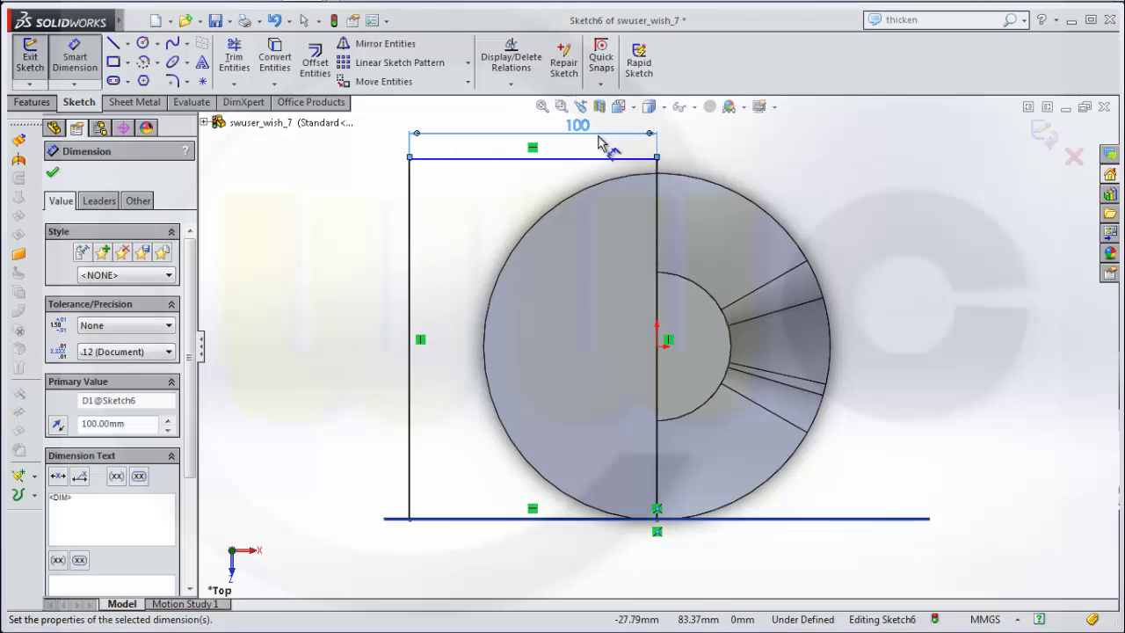
Dimension the rectangle's height between its two horizontal sides as 140 mm and exit the sketch.
left_click(479, 167)
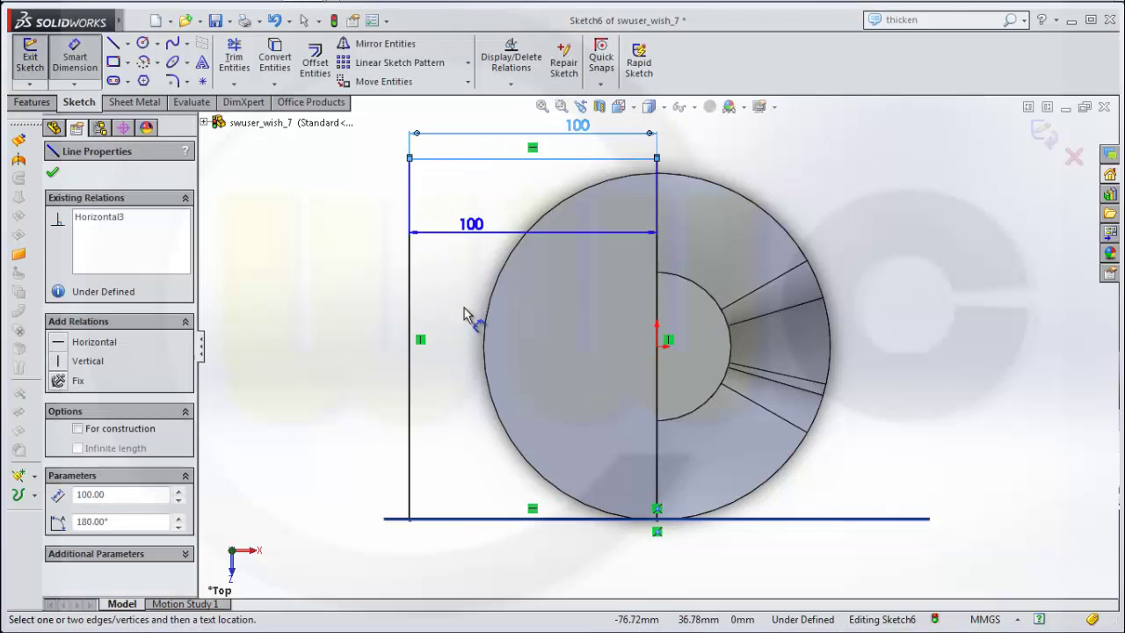
left_click(502, 519)
left_click(334, 378)
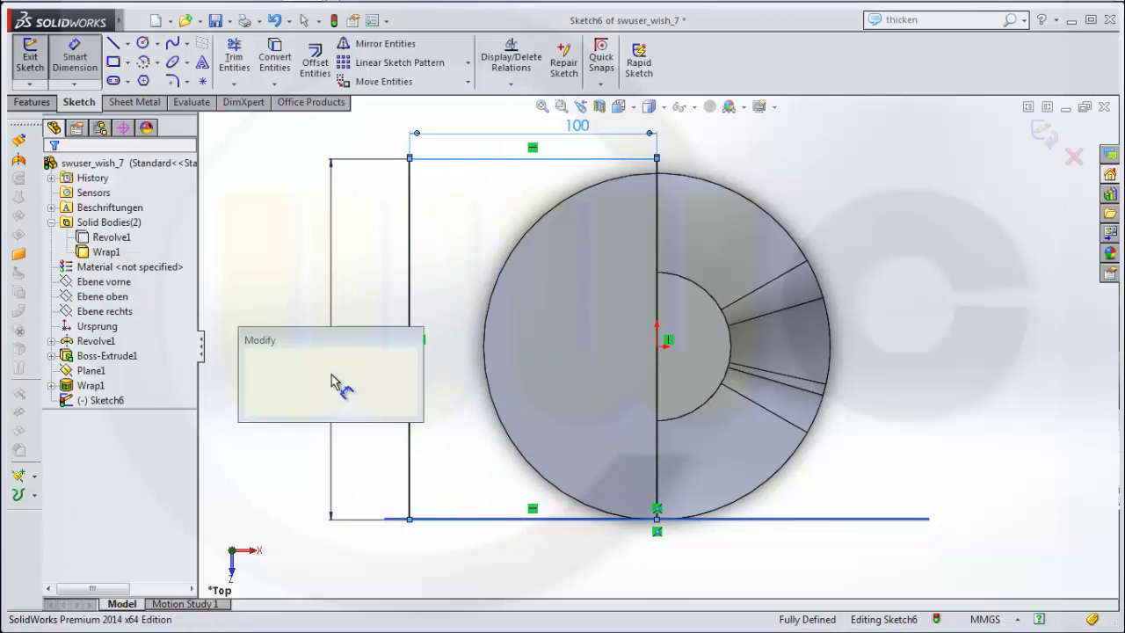
type("1")
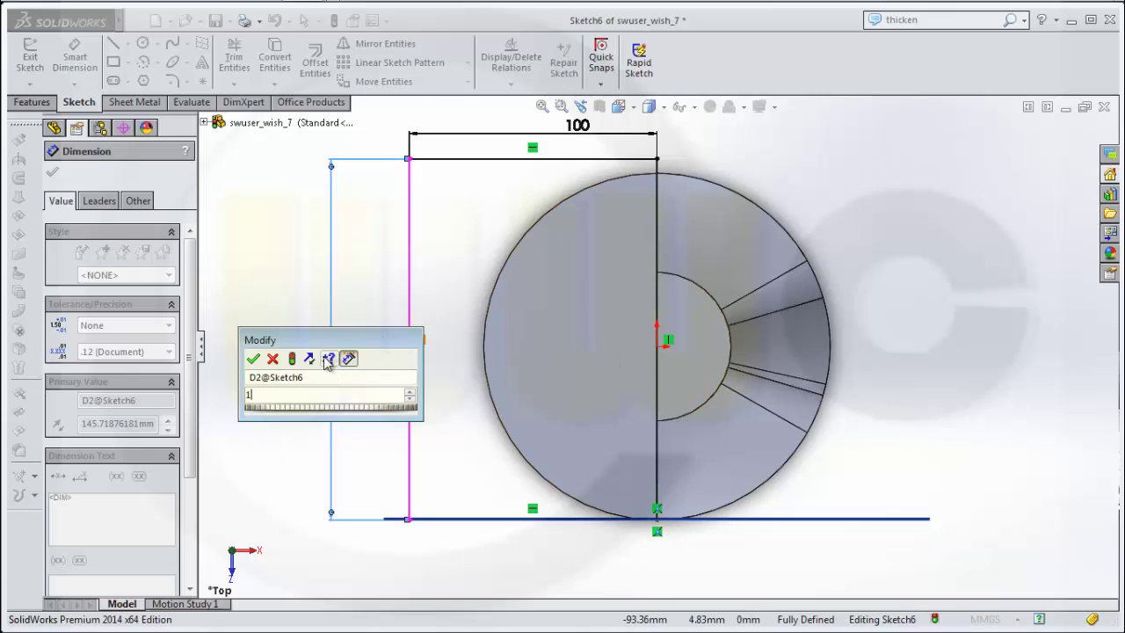
type("4")
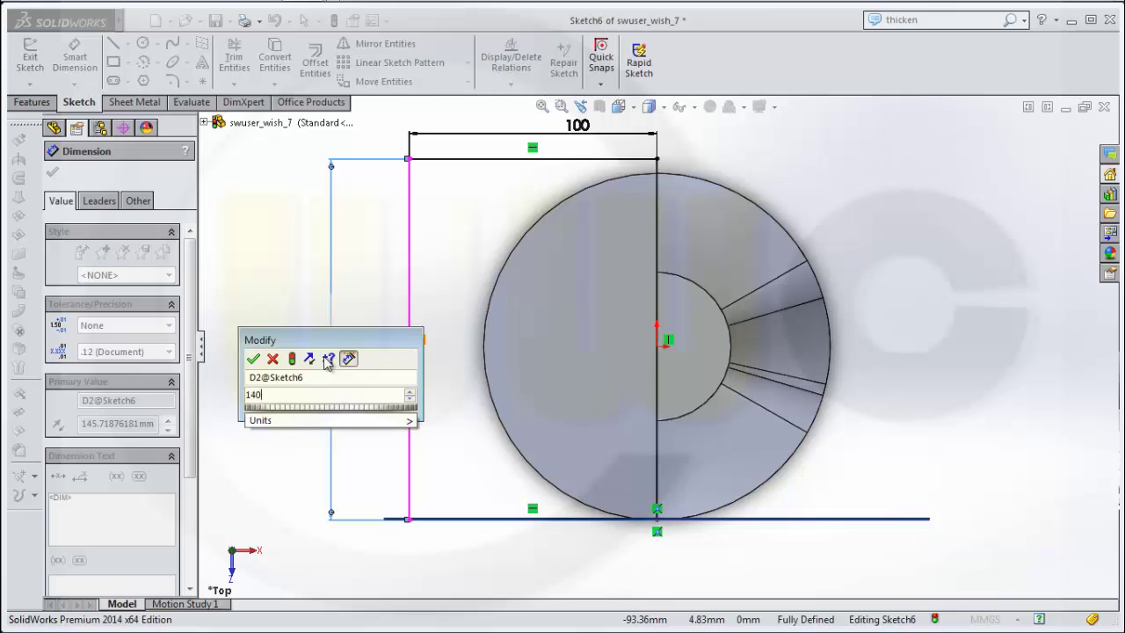
type("0")
key("Return")
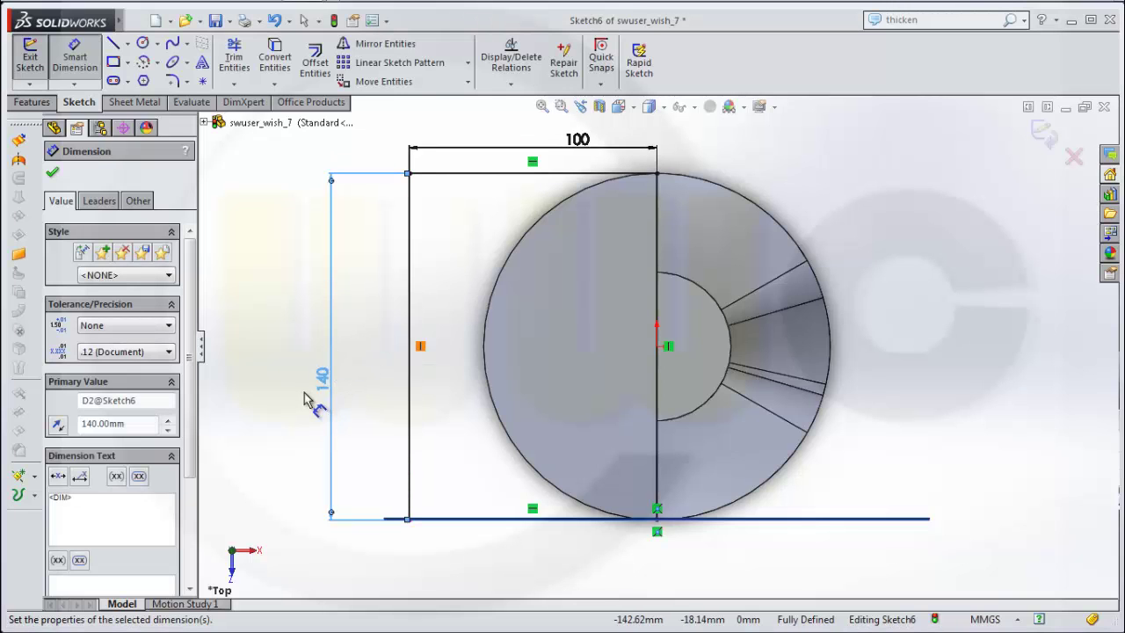
left_click(1042, 132)
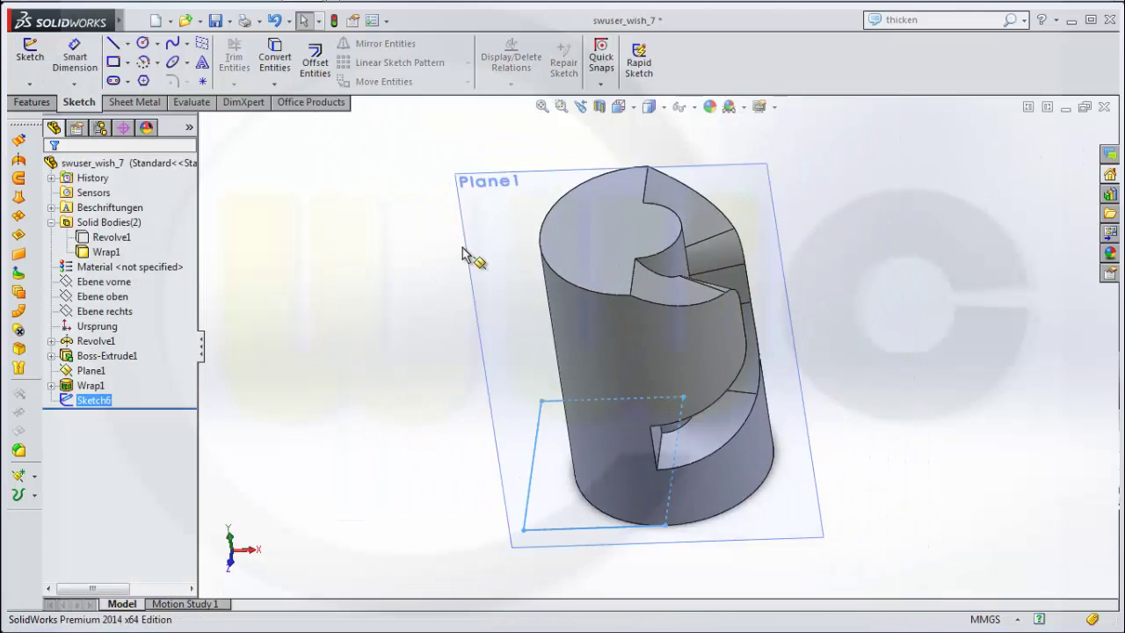
Cut-extrude the rectangle blind 310 mm in the reversed direction, limiting the feature scope to the wrapped cylinder body.
left_click(31, 104)
left_click(257, 62)
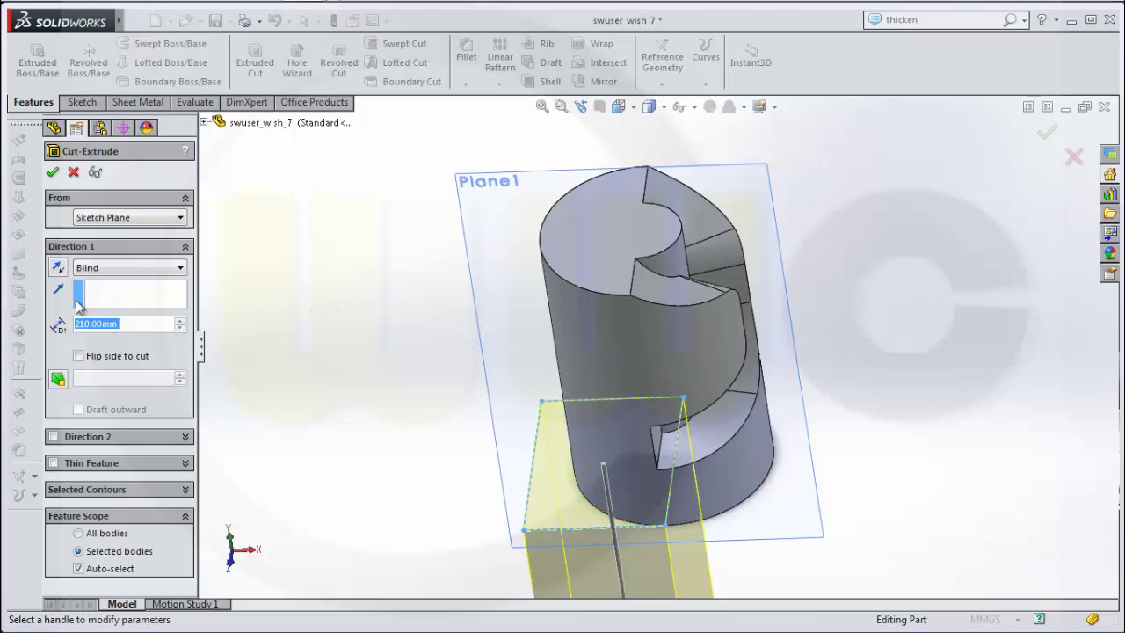
left_click(58, 270)
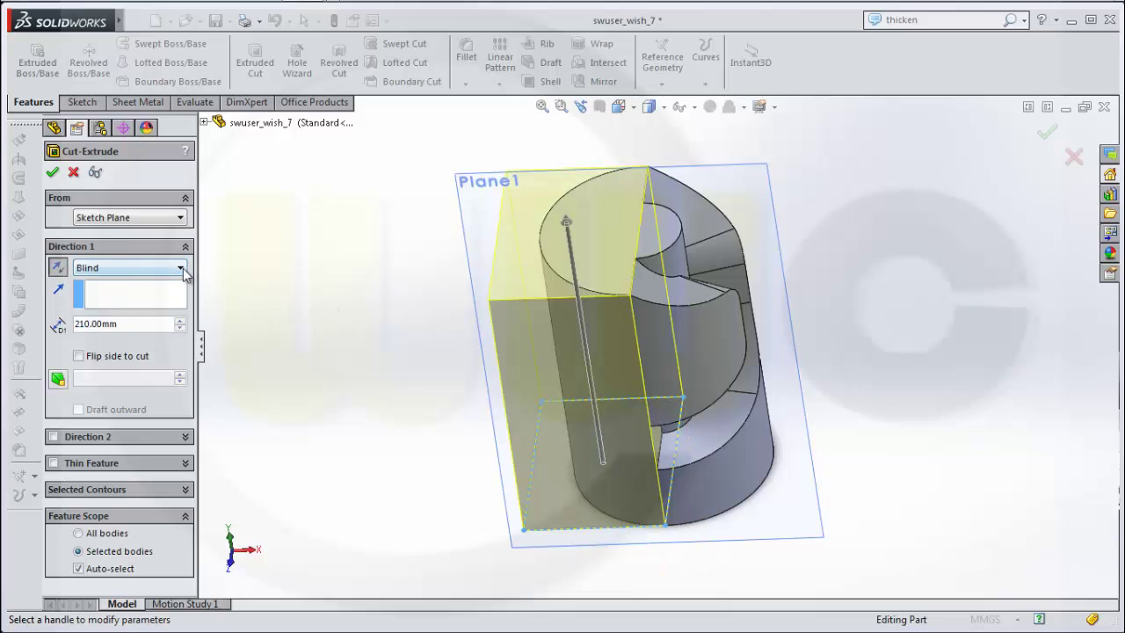
left_click(180, 268)
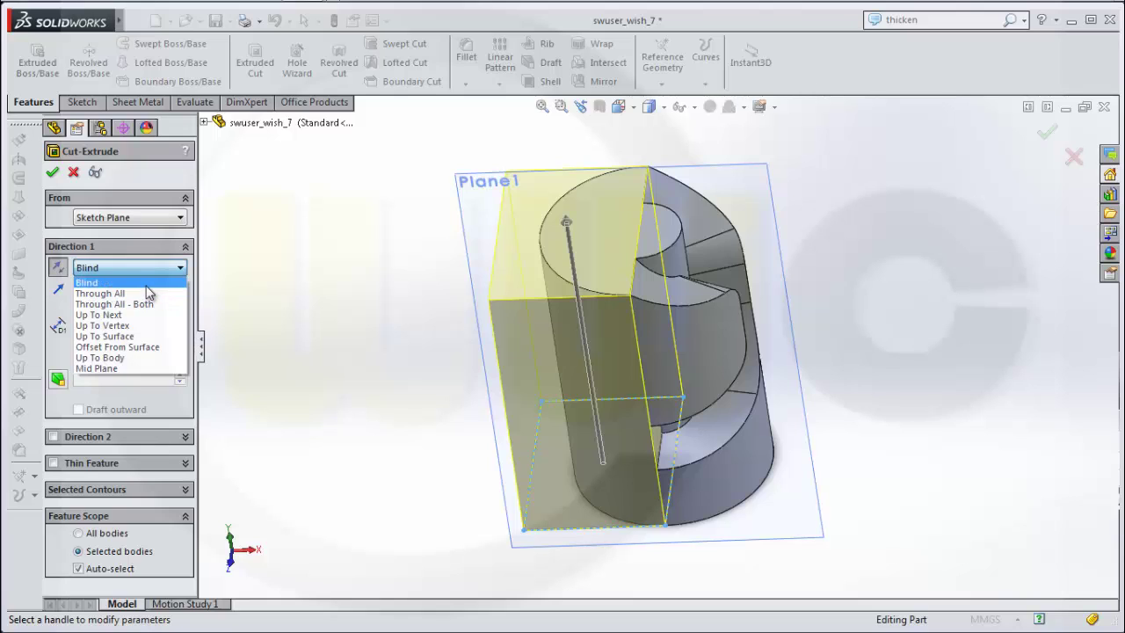
left_click(146, 285)
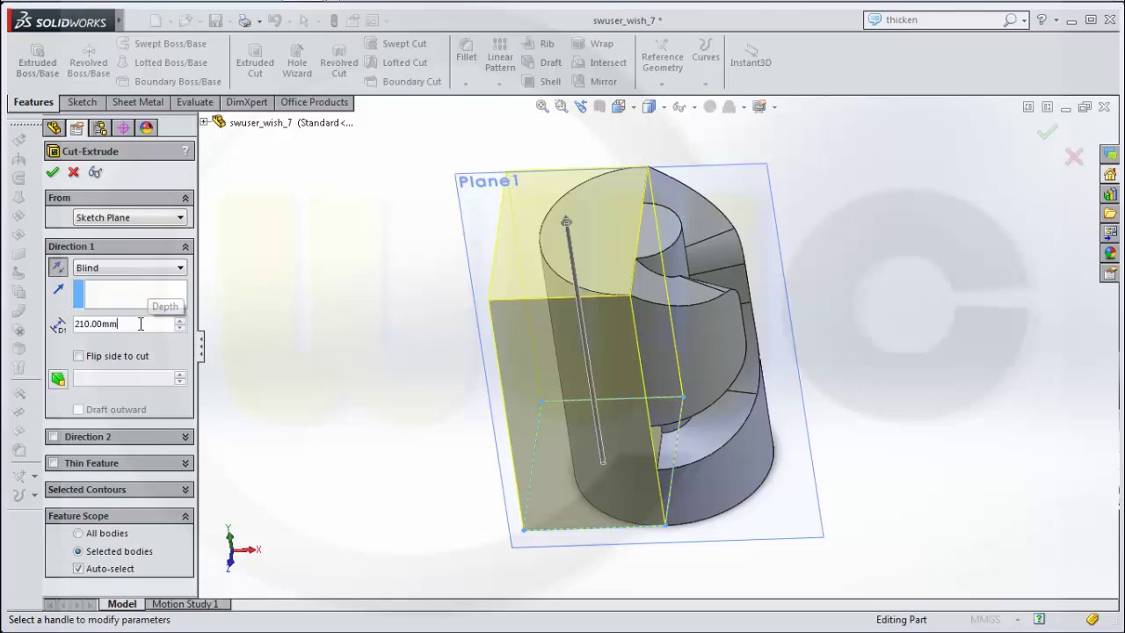
left_click(132, 323)
type("310")
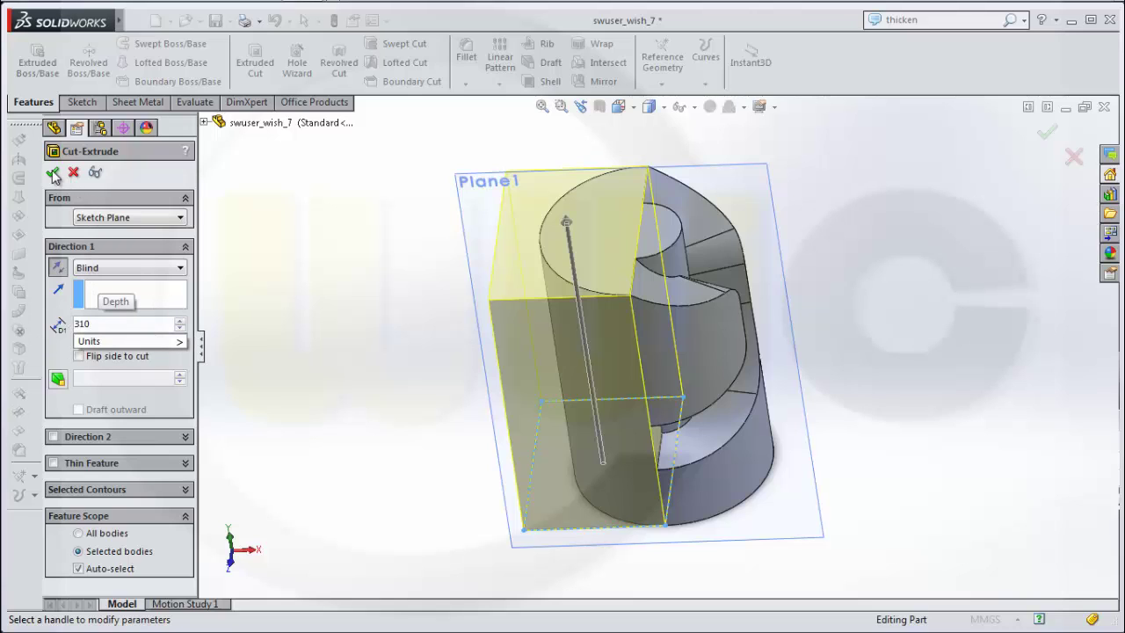
mouse_move(132, 341)
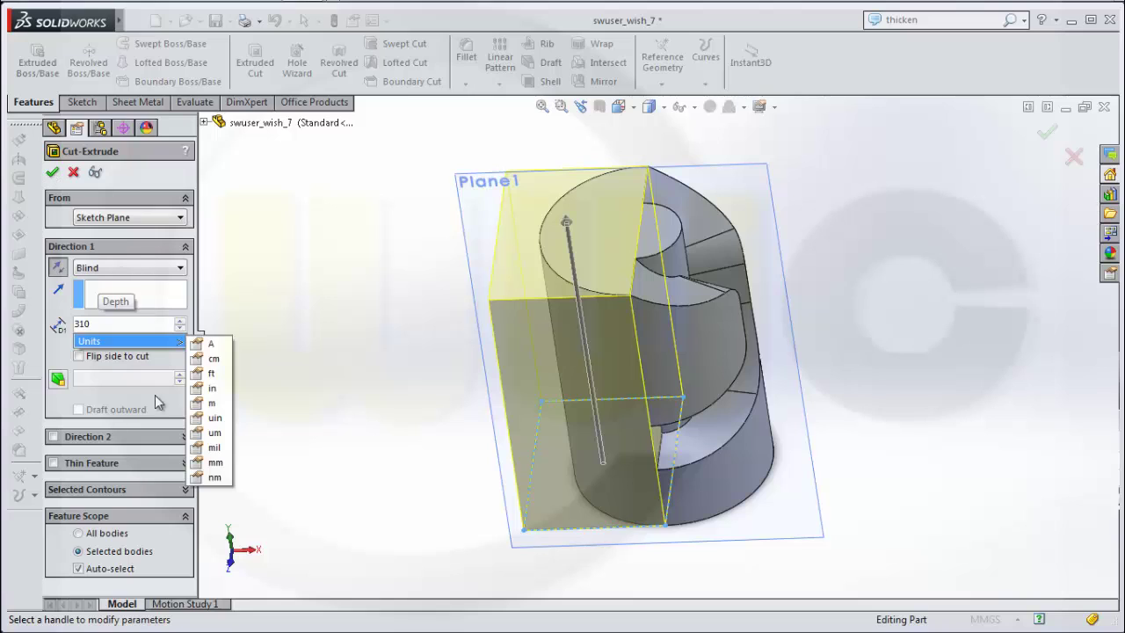
left_click(125, 554)
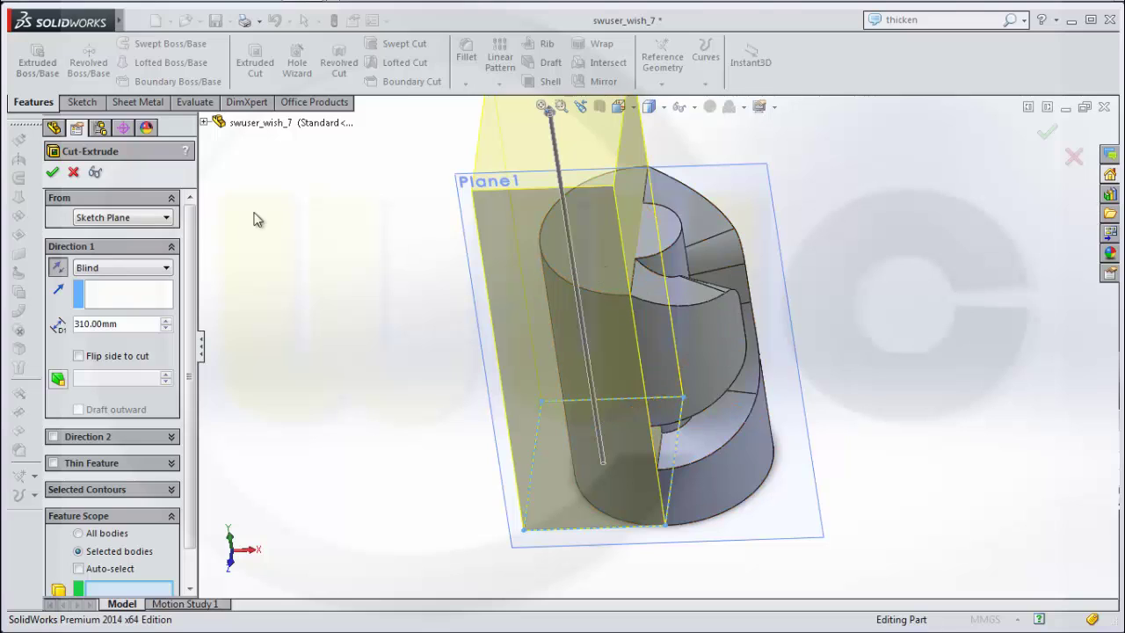
left_click(711, 231)
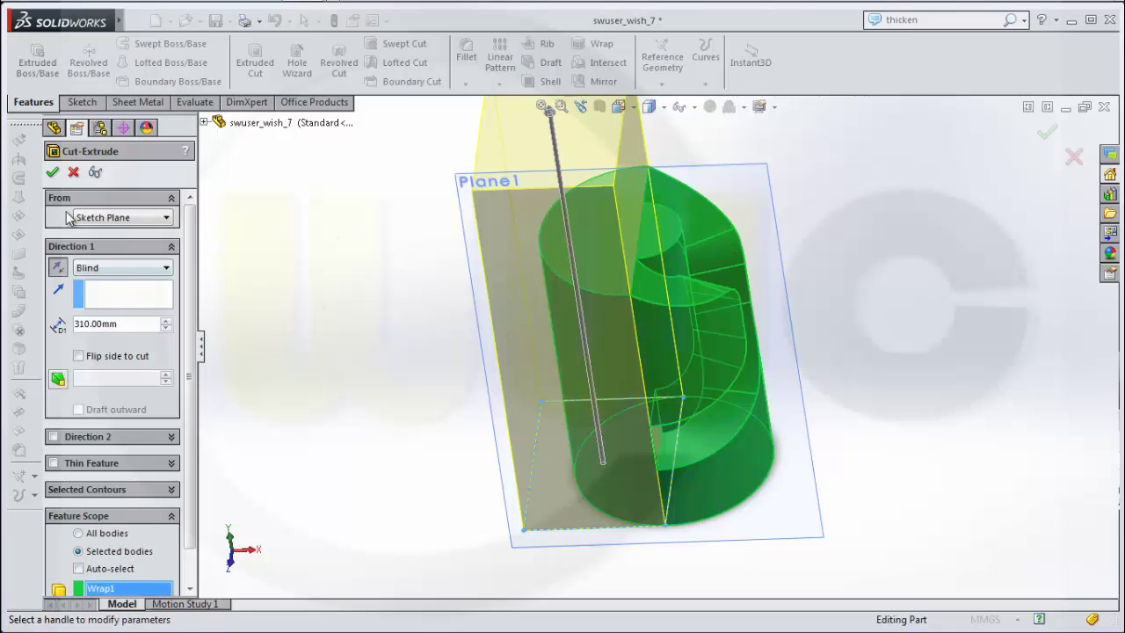
left_click(52, 172)
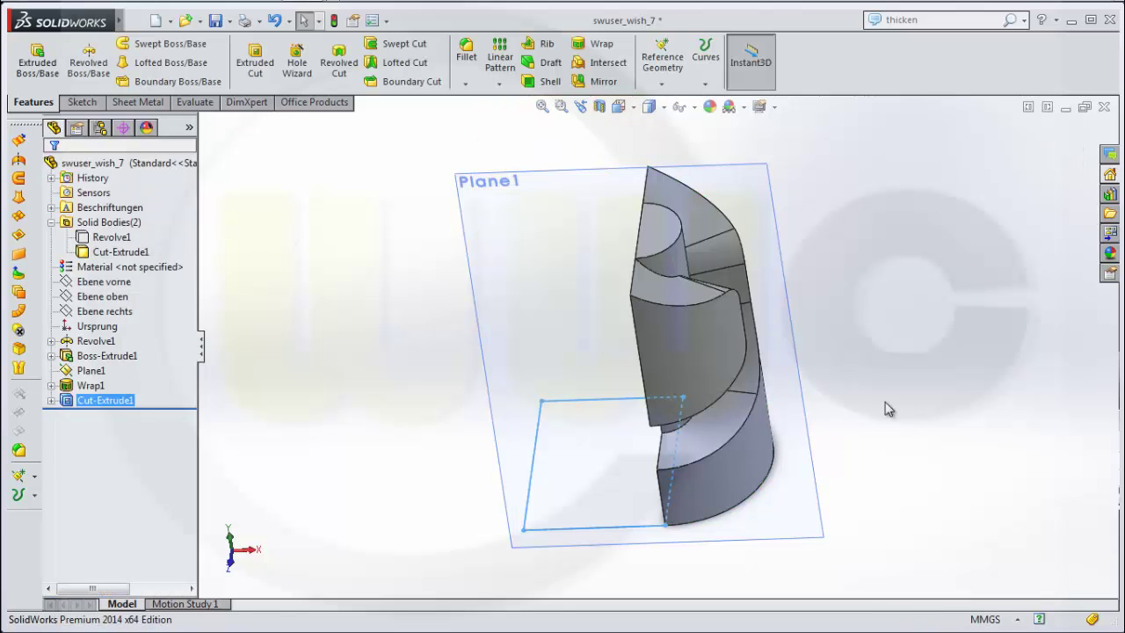
Mirror the remaining half-cylinder body about the Ebene rechts plane without merging solids.
middle_click_drag(861, 395, 417, 278)
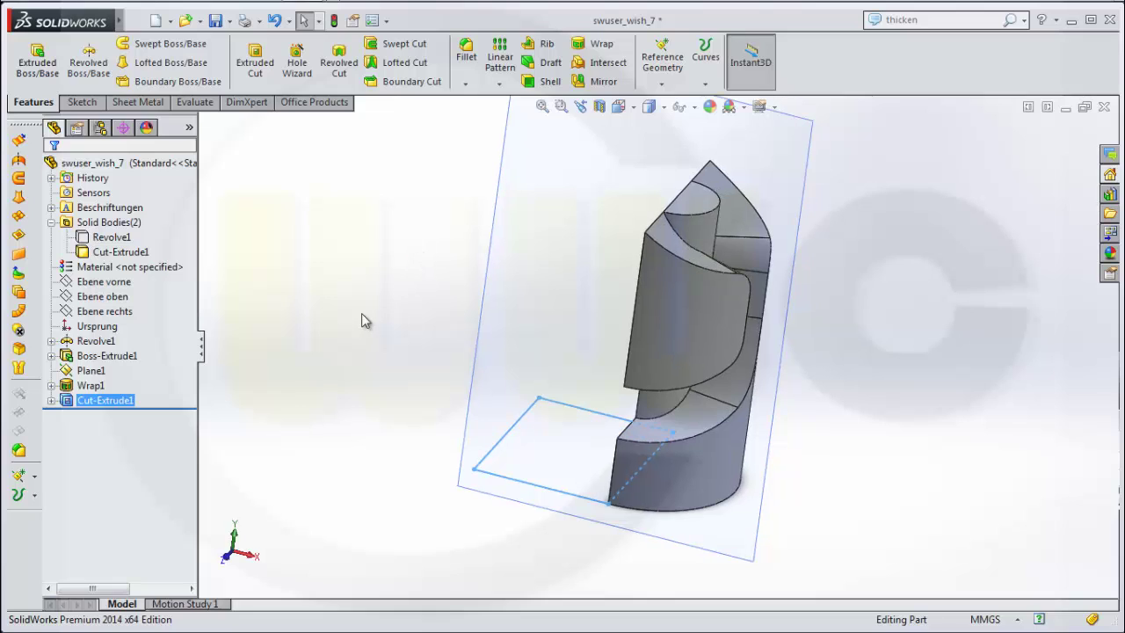
left_click(601, 80)
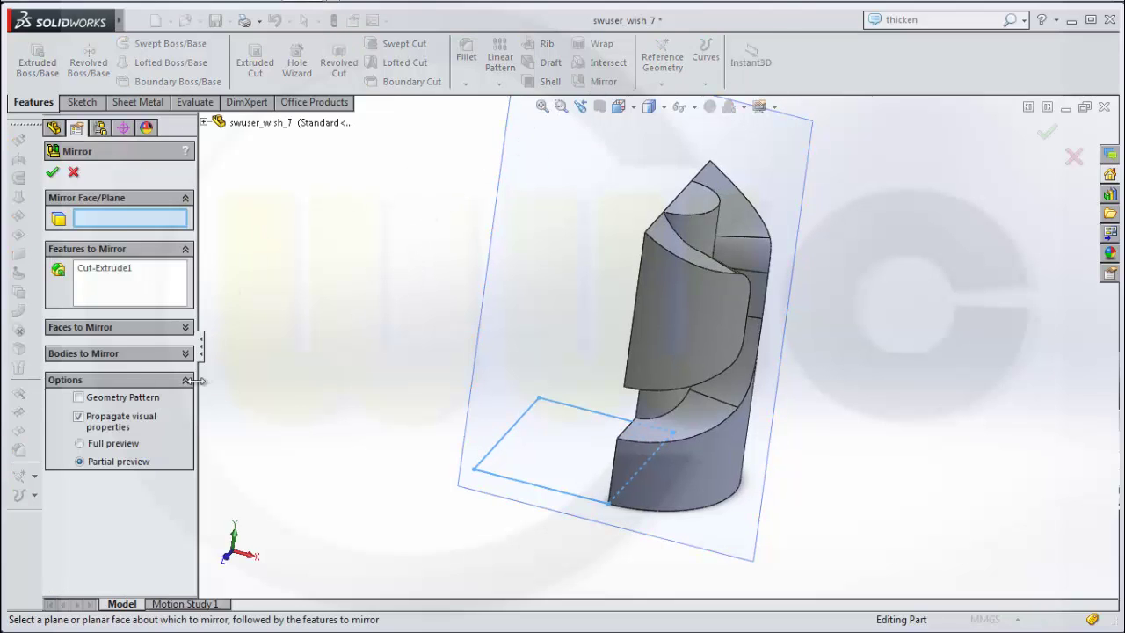
left_click(186, 353)
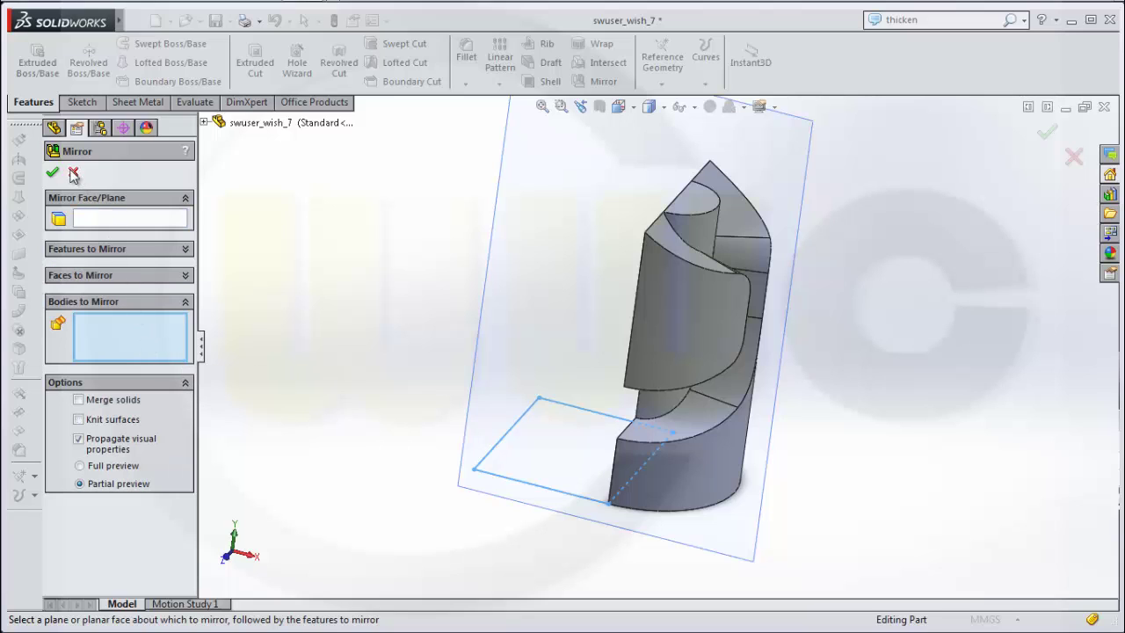
left_click(204, 122)
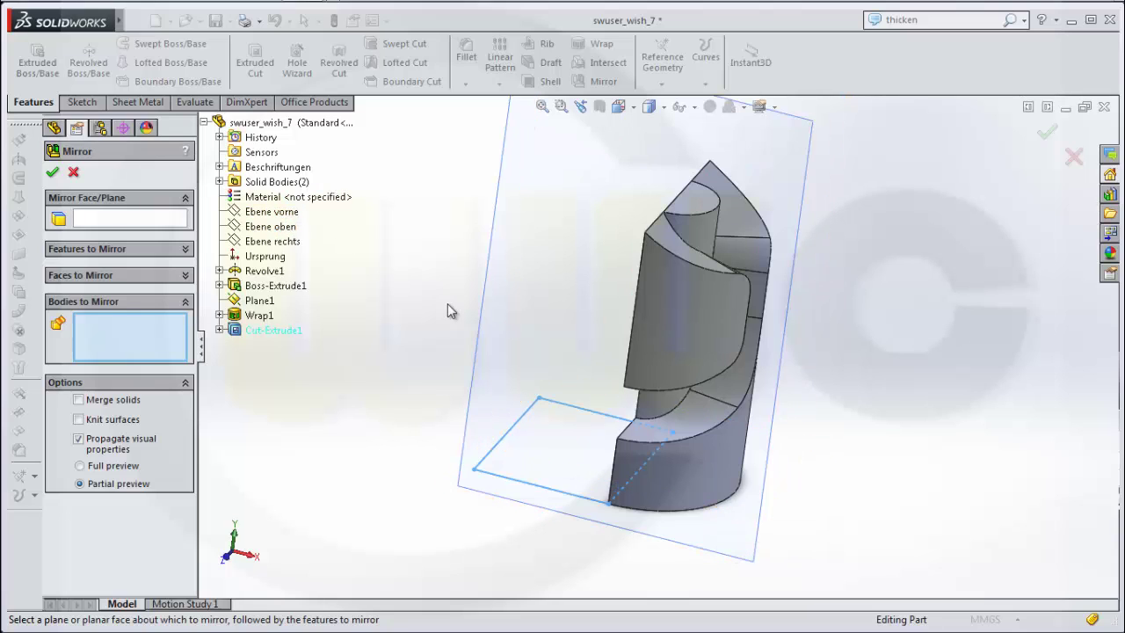
middle_click_drag(447, 308, 377, 289)
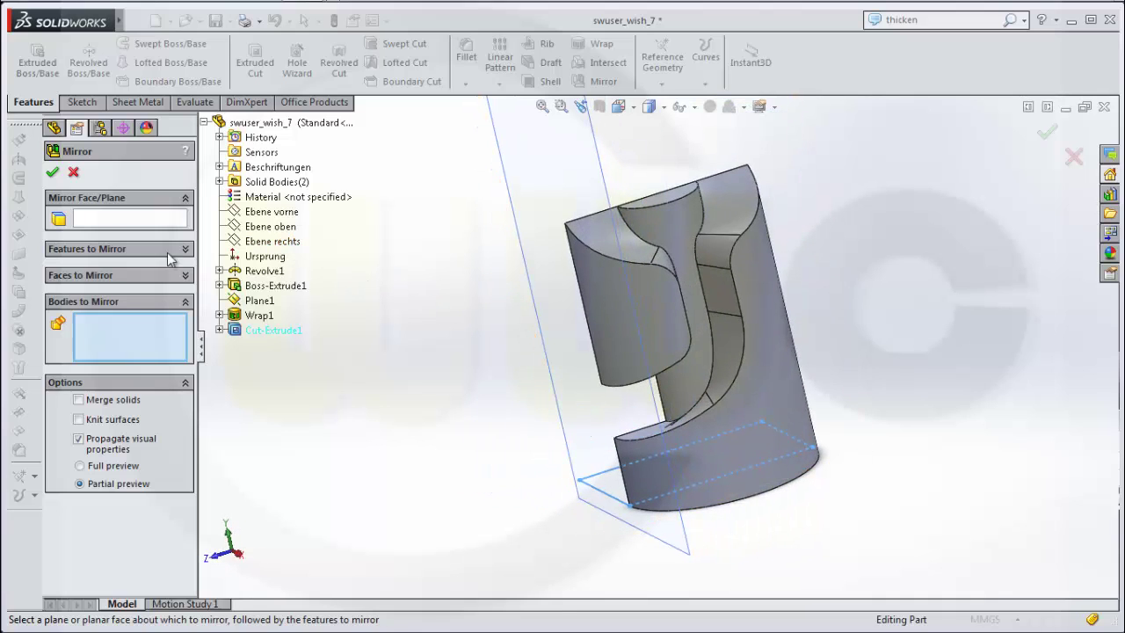
left_click(269, 243)
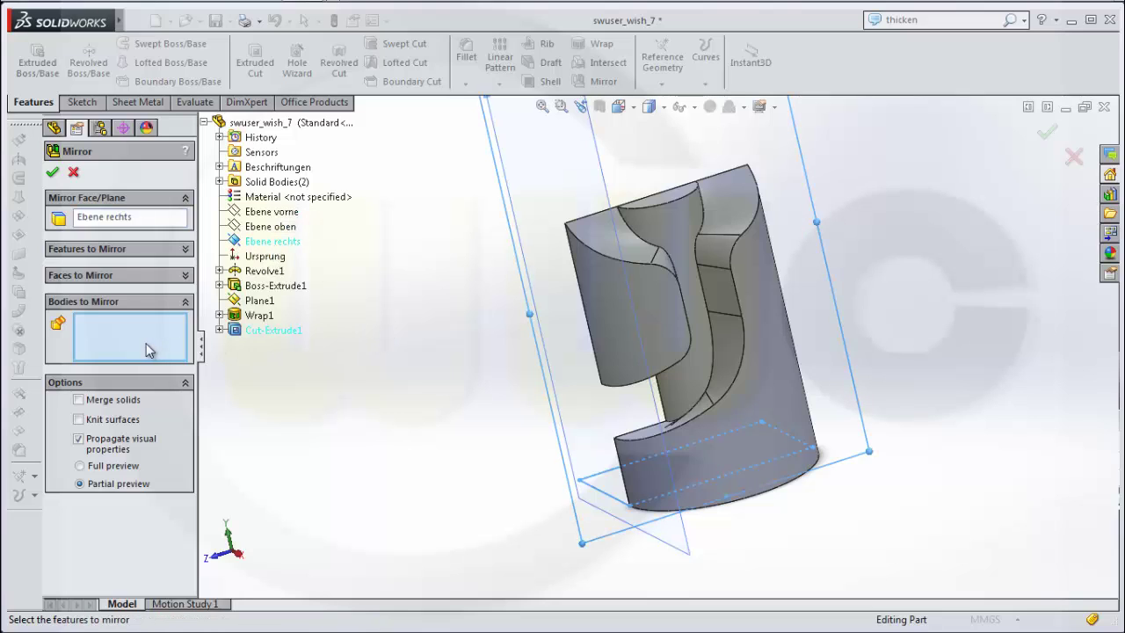
left_click(670, 338)
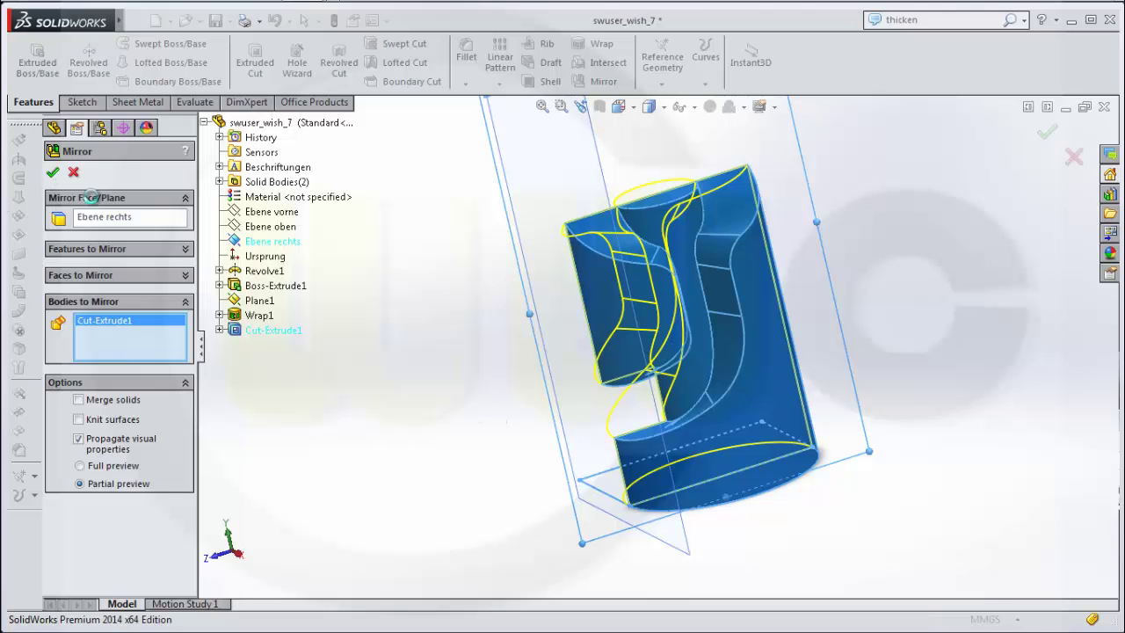
left_click(53, 173)
mouse_move(420, 318)
middle_mouse_down()
mouse_move(530, 299)
mouse_move(492, 289)
mouse_move(465, 313)
mouse_move(431, 322)
middle_mouse_up()
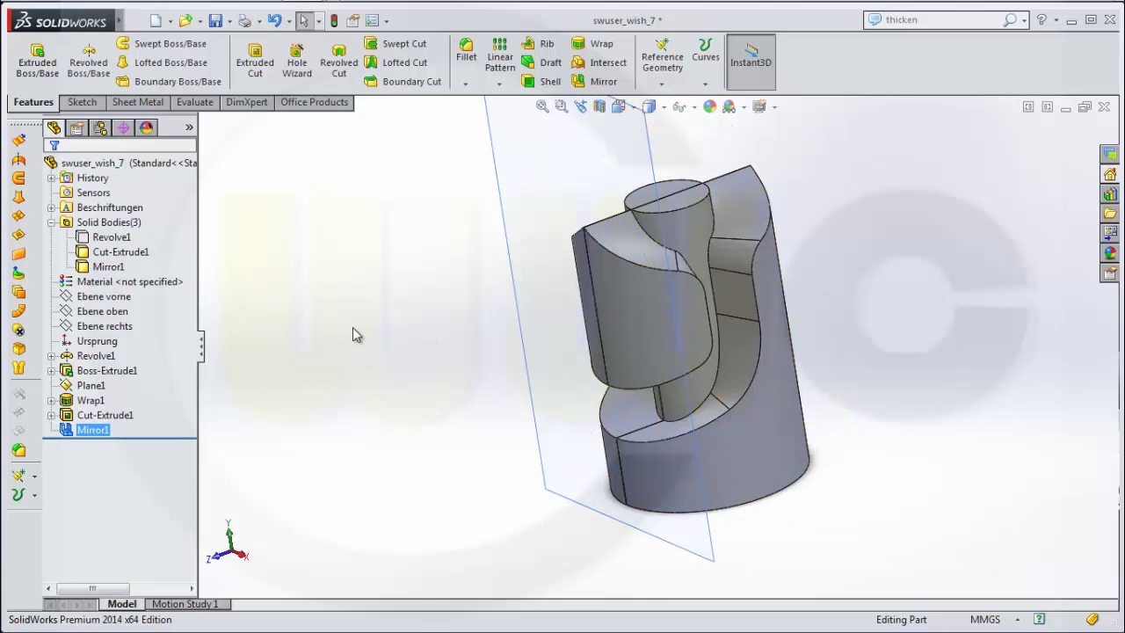
mouse_move(458, 351)
middle_mouse_down()
mouse_move(485, 360)
mouse_move(439, 342)
middle_mouse_up()
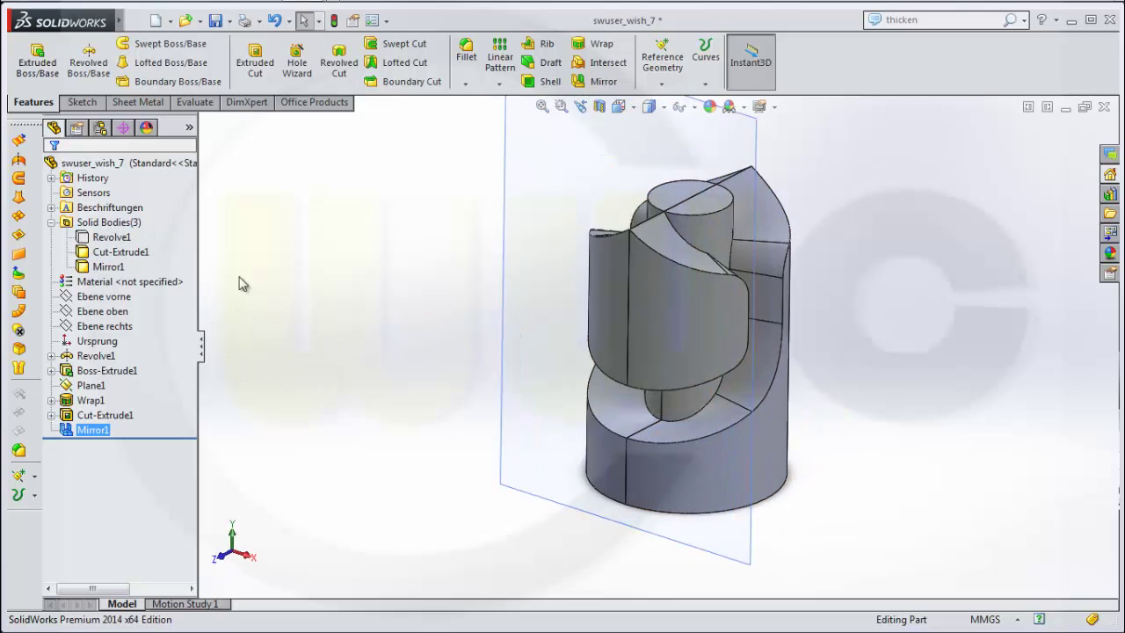
Show the hidden Revolve1 body together with the two cylinder halves.
right_click(115, 240)
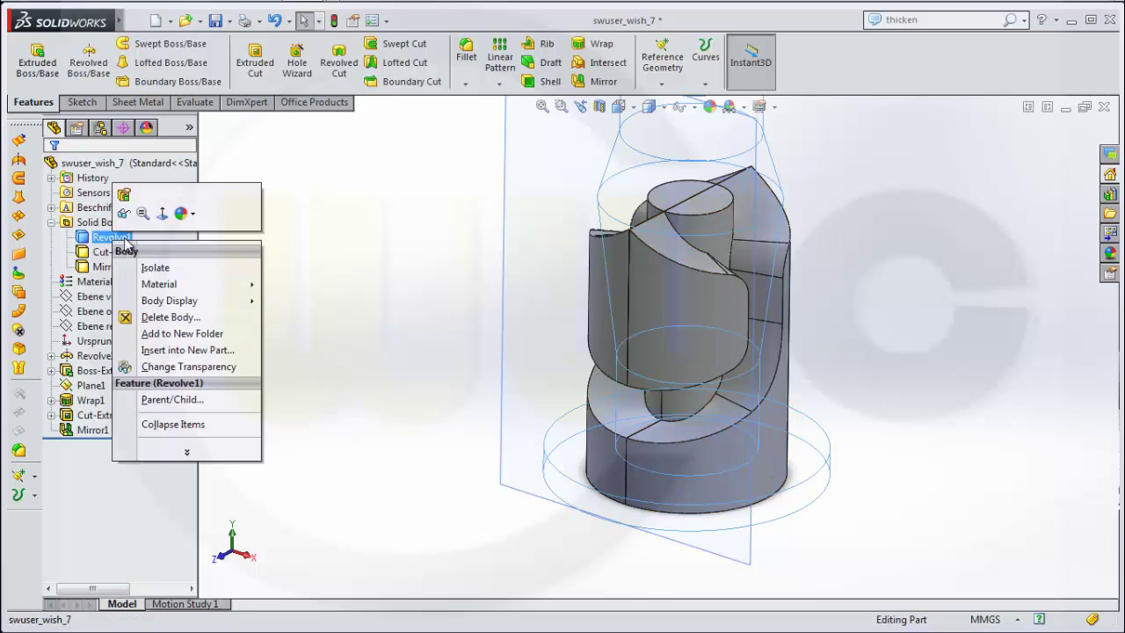
left_click(124, 212)
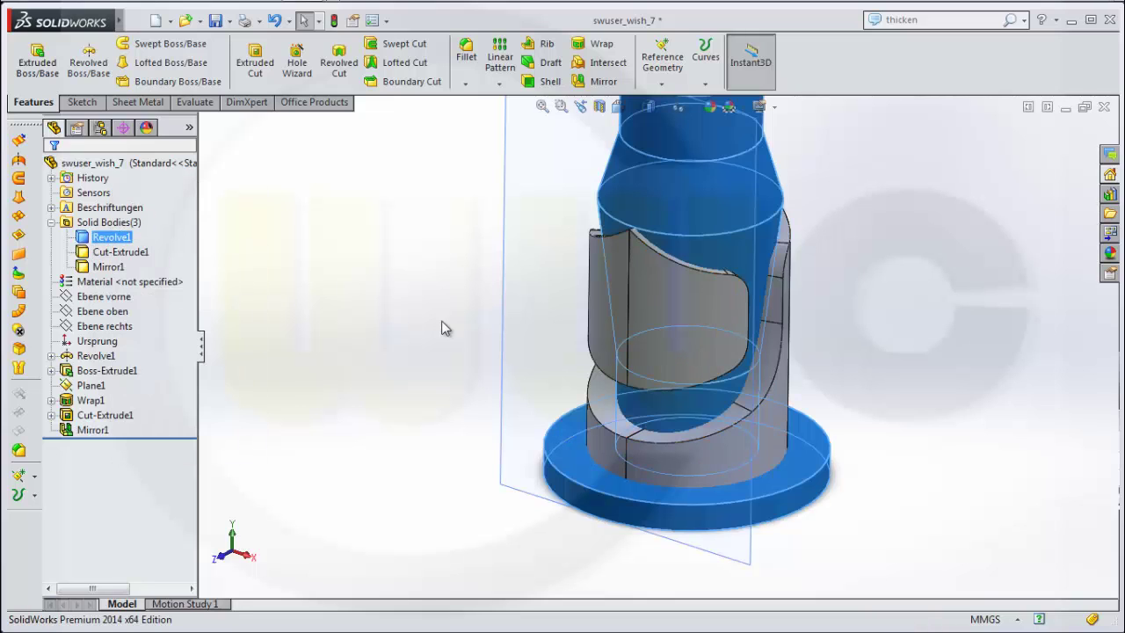
left_click(983, 384)
middle_click_drag(883, 387, 859, 314)
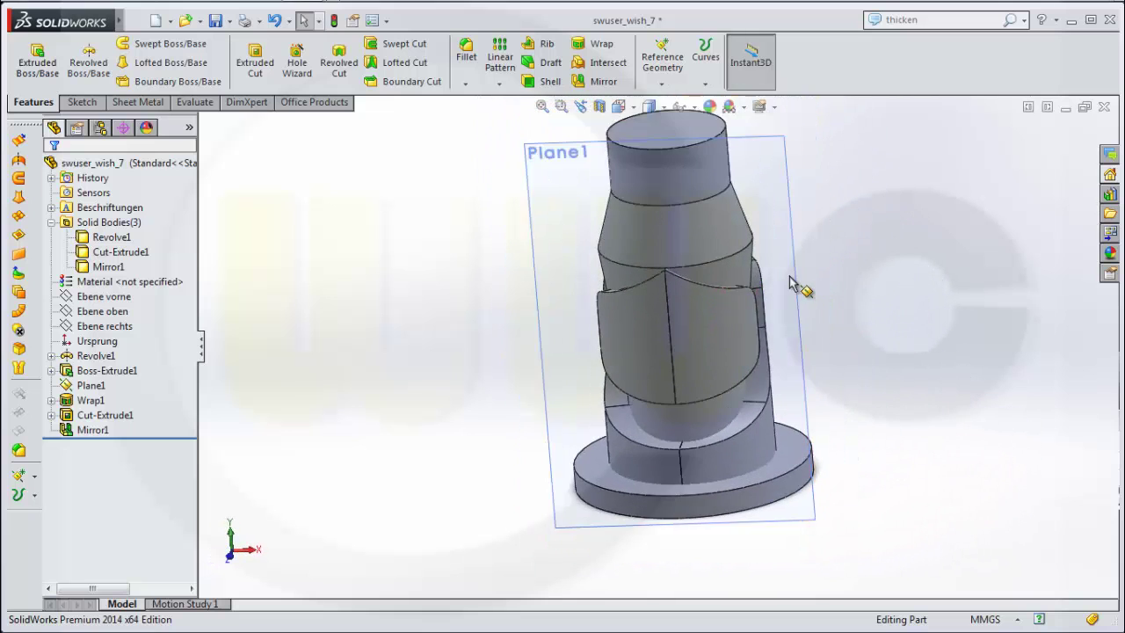
middle_click_drag(798, 279, 409, 310)
middle_click_drag(372, 193, 764, 303)
Combine the Revolve1, Cut-Extrude1 and Mirror1 bodies into one solid with the Add operation.
left_click(137, 21)
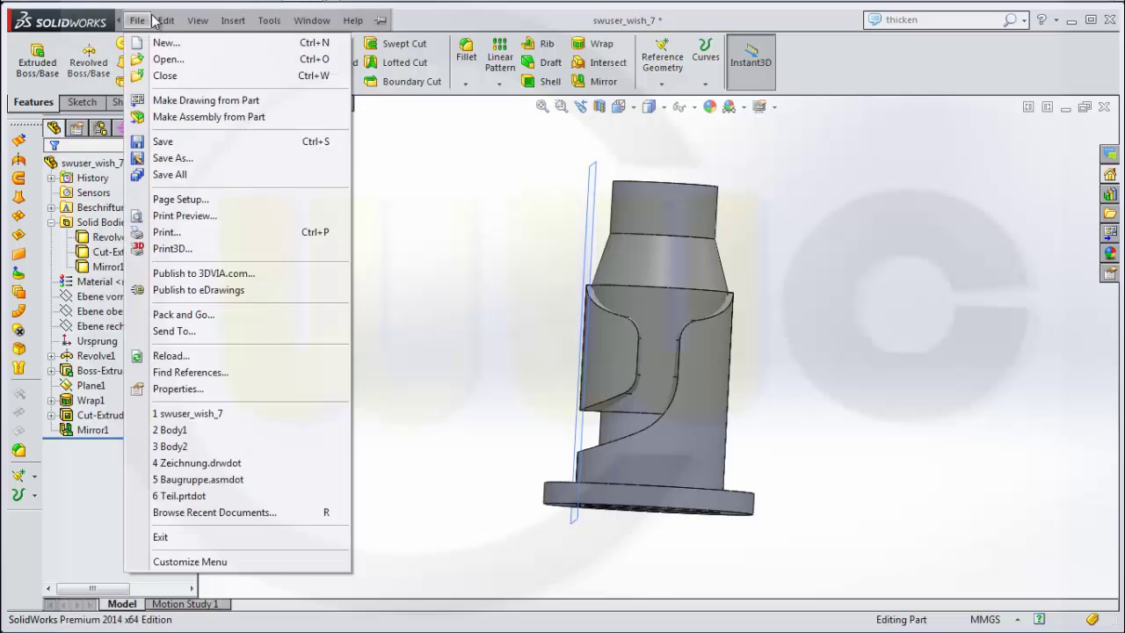
mouse_move(263, 75)
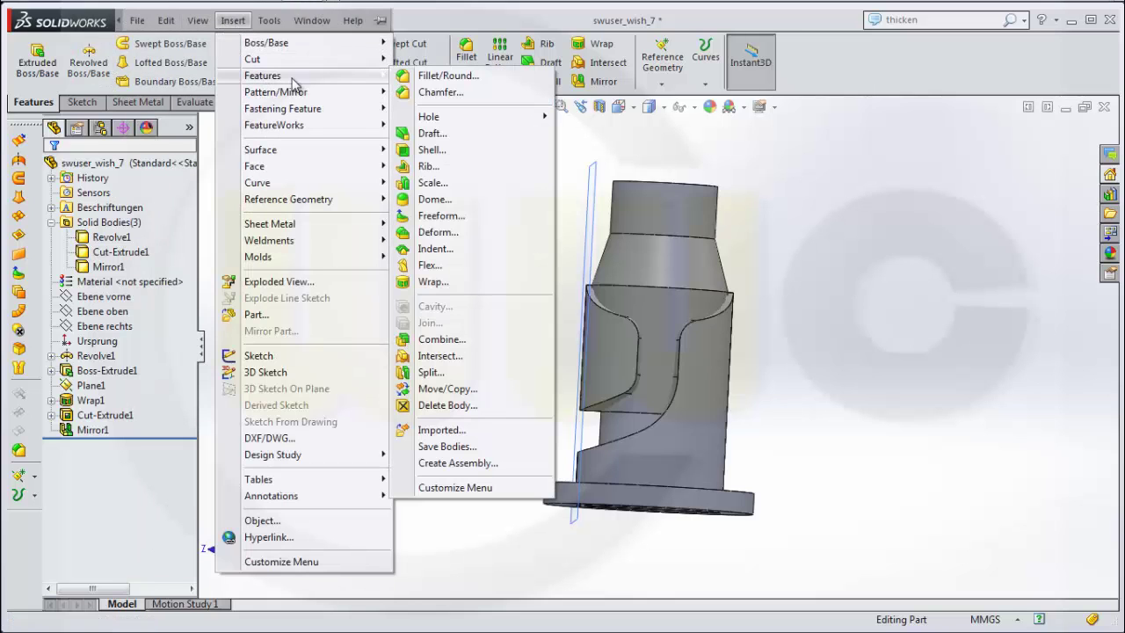
left_click(458, 338)
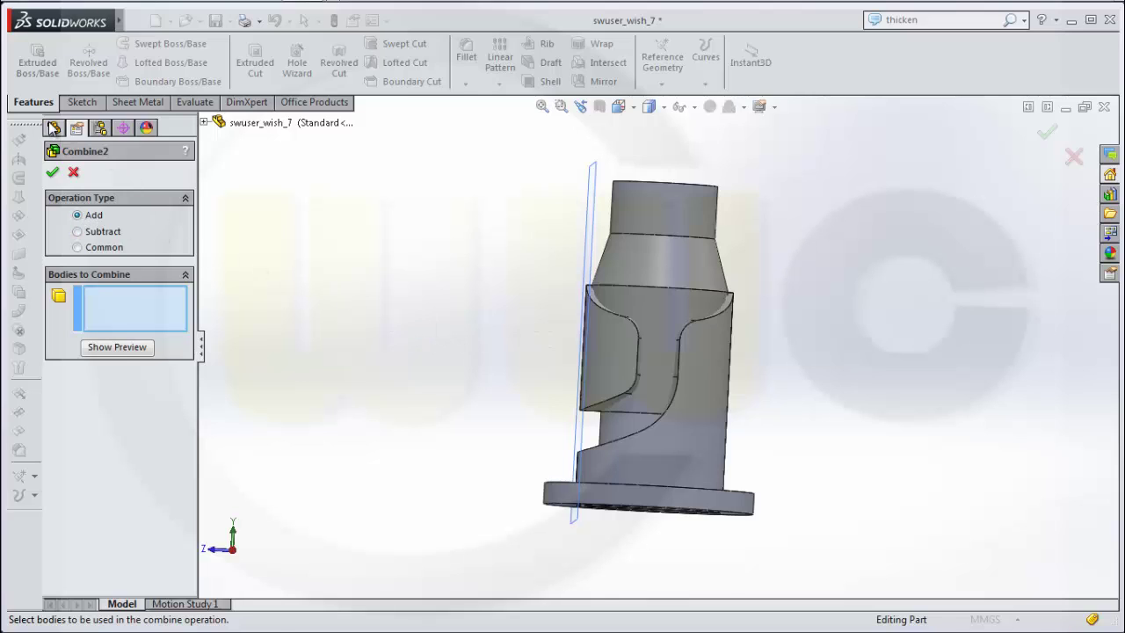
left_click(219, 181)
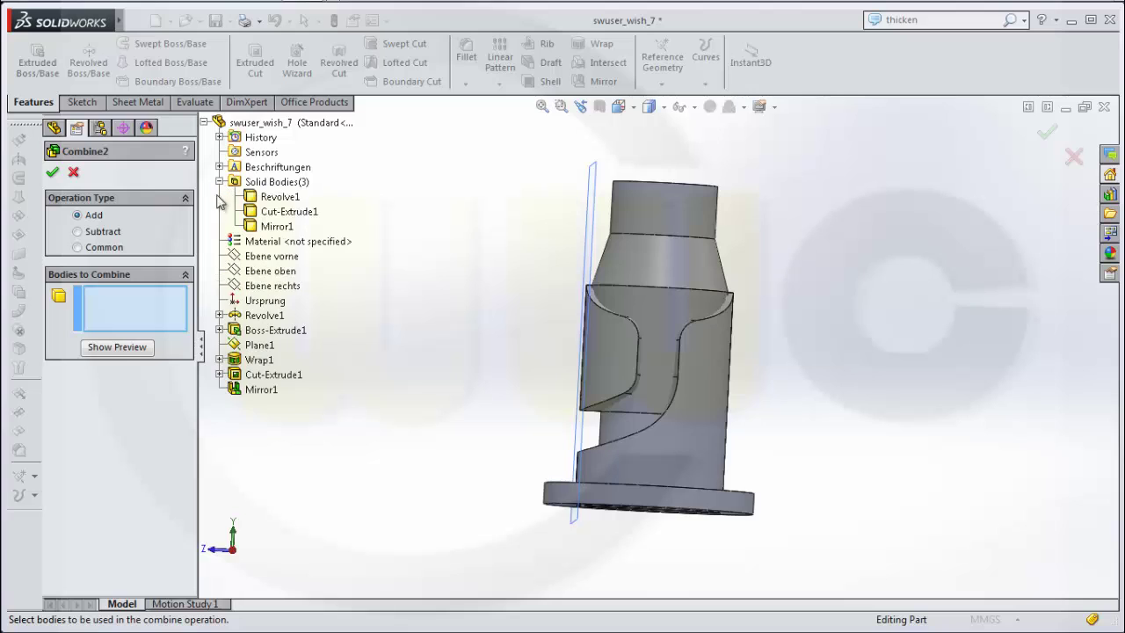
left_click(295, 199)
left_click(298, 213)
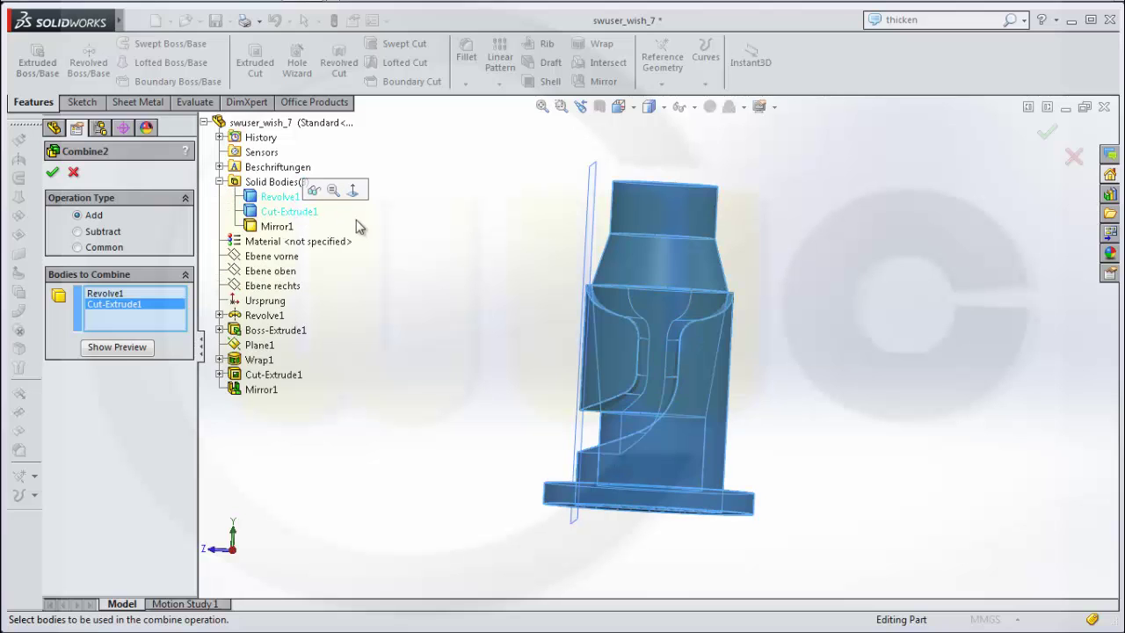
left_click(278, 226)
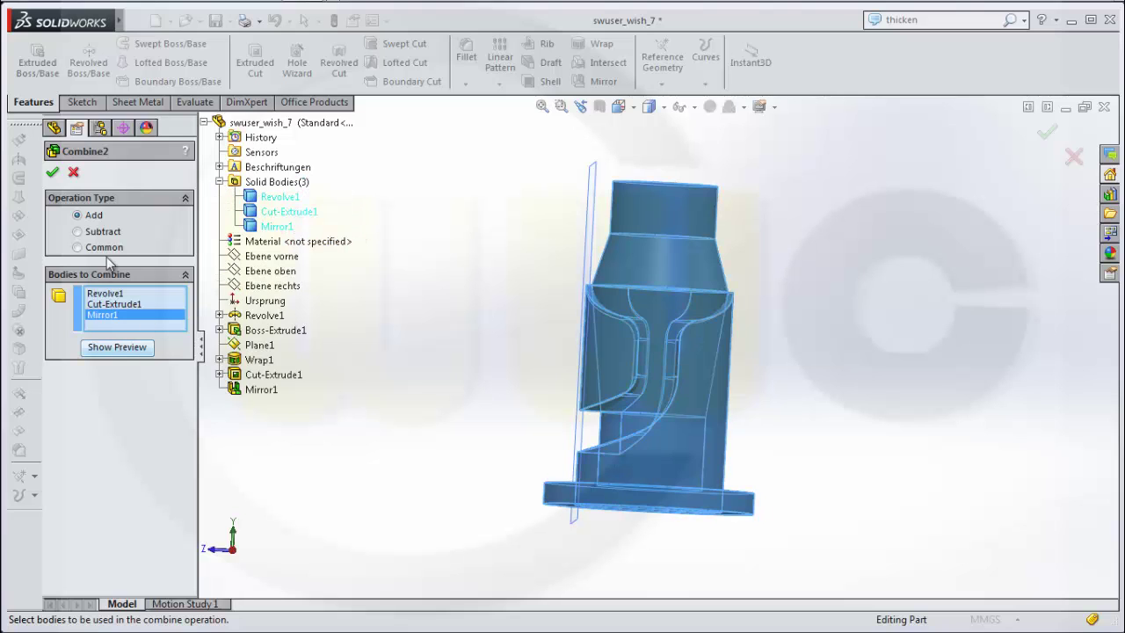
left_click(54, 172)
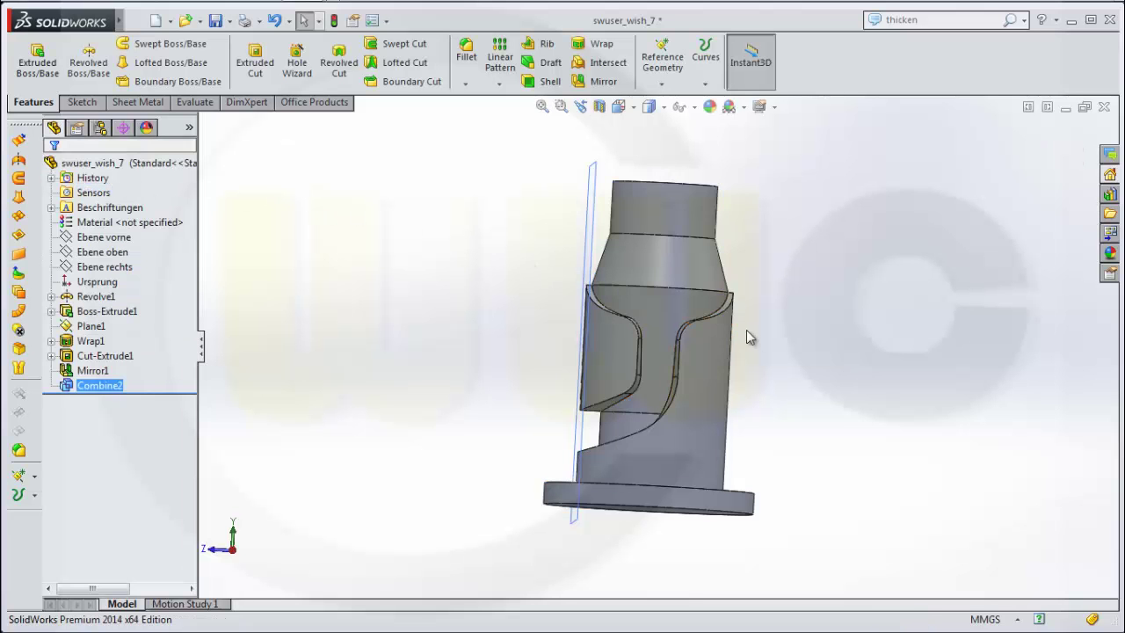
middle_click_drag(752, 340, 567, 307)
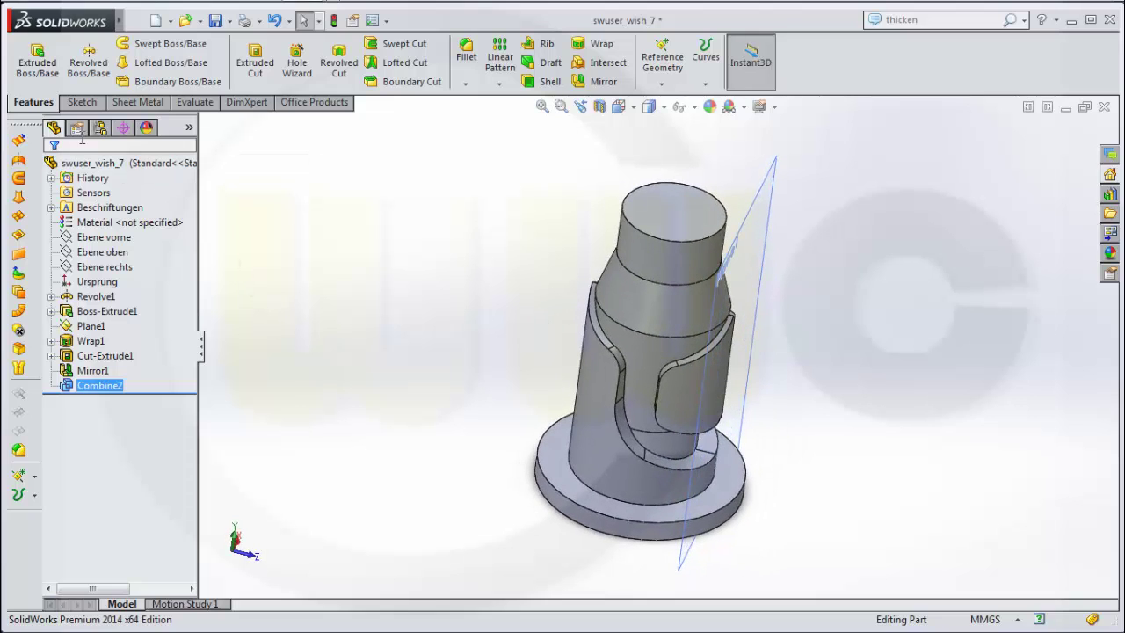
Sketch a circle about 9 mm in diameter centred on the origin on the Ebene oben plane, viewed normal to it.
left_click(82, 102)
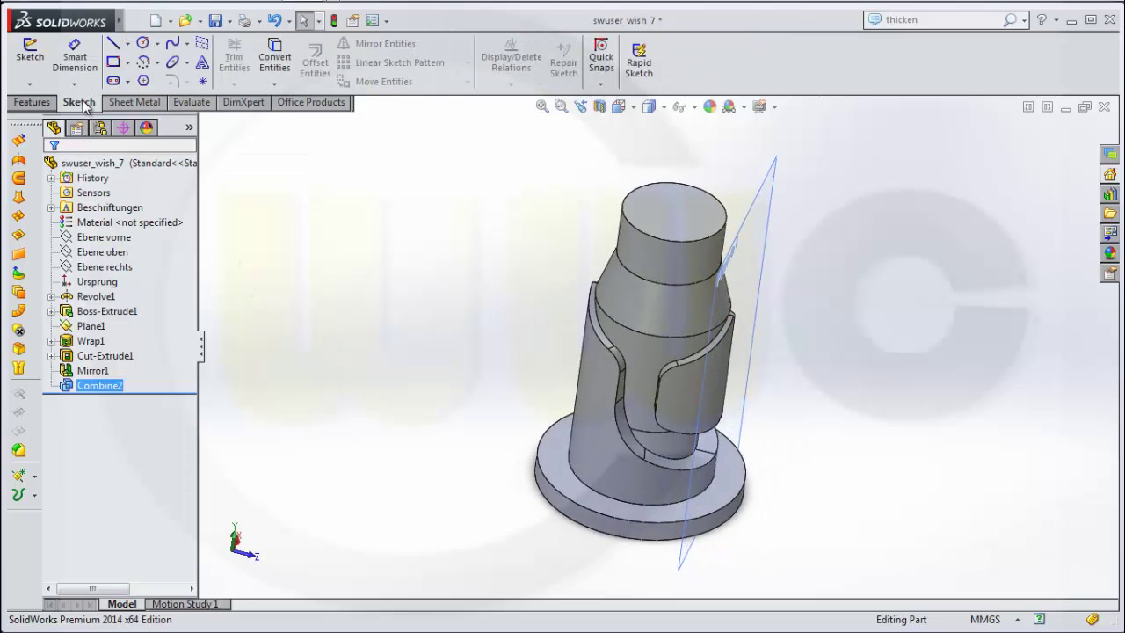
left_click(30, 55)
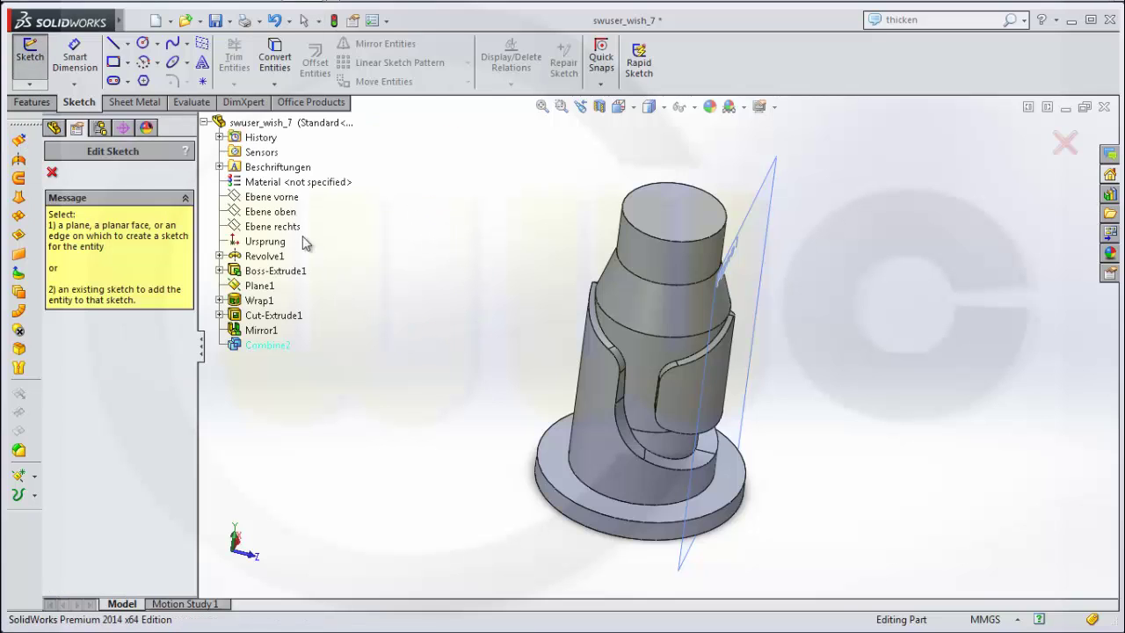
left_click(280, 214)
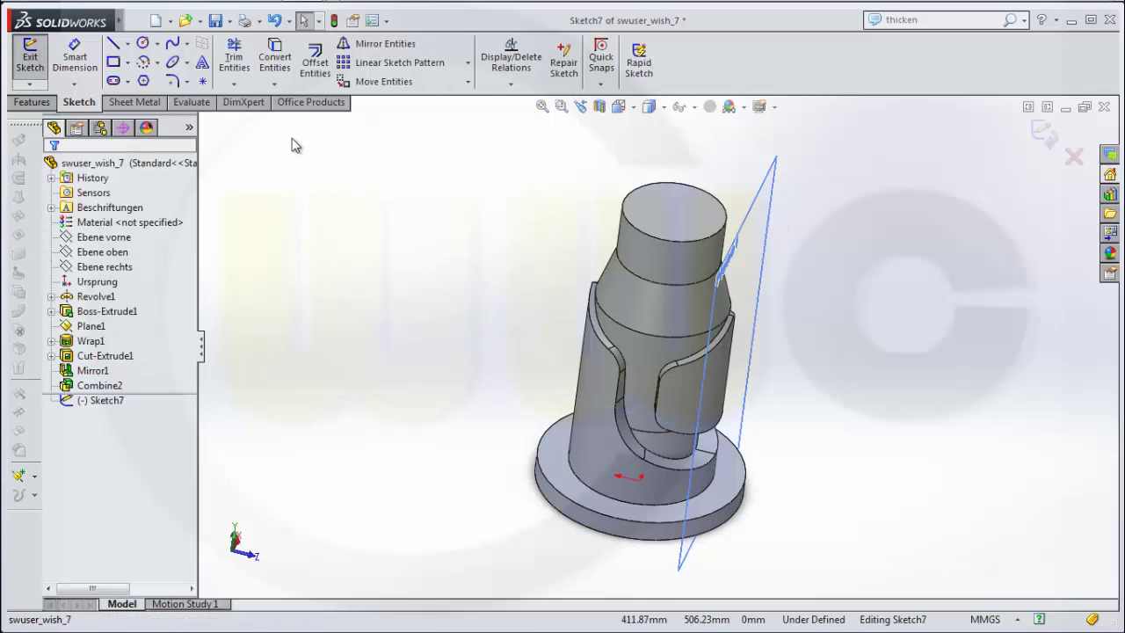
left_click(618, 106)
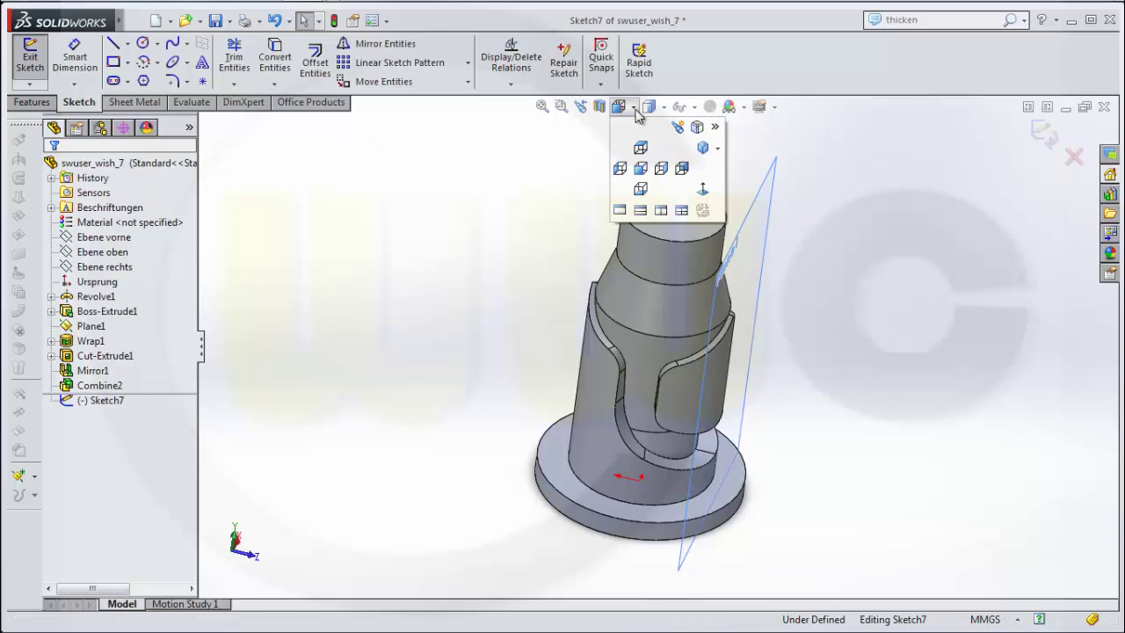
left_click(712, 194)
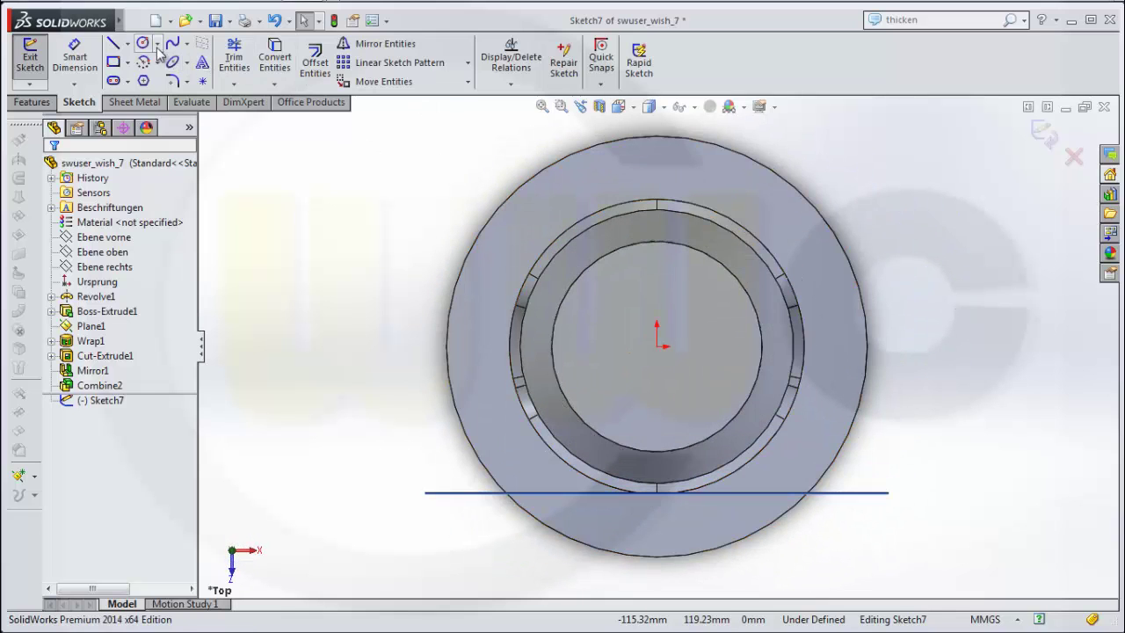
left_click(143, 44)
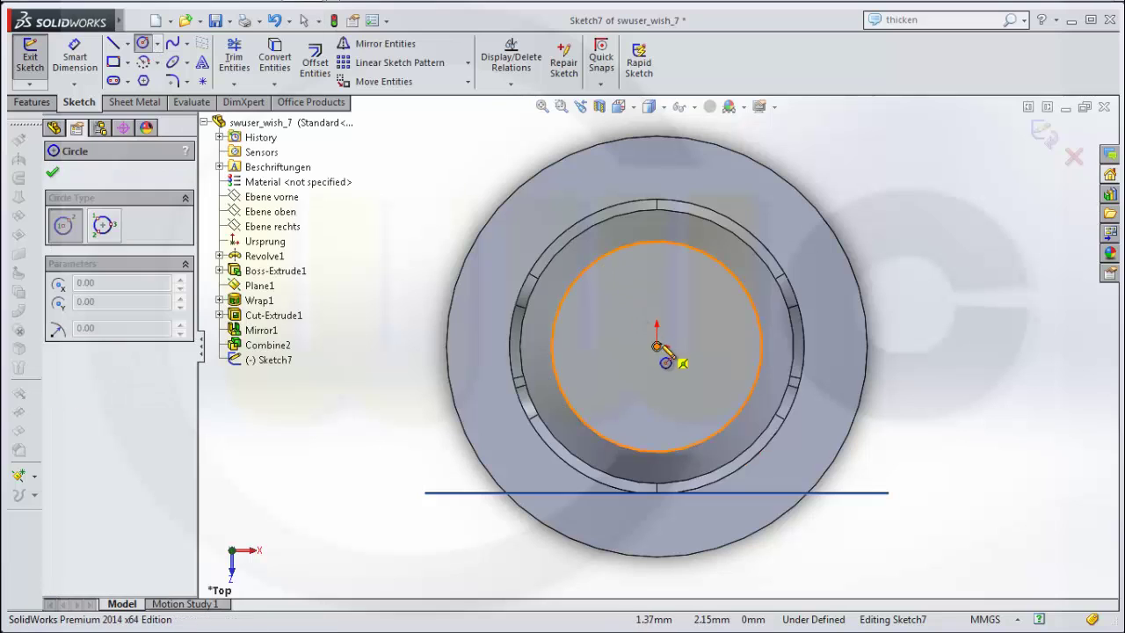
left_click_drag(657, 346, 665, 355)
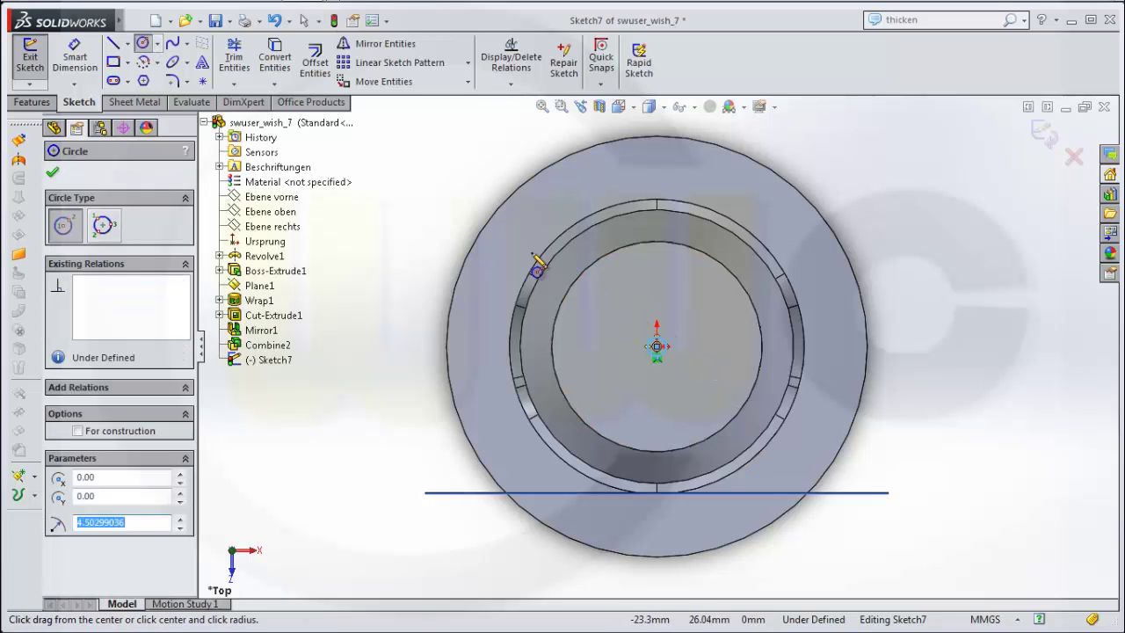
Dimension the circle's diameter as 70 mm and exit the sketch.
left_click(74, 55)
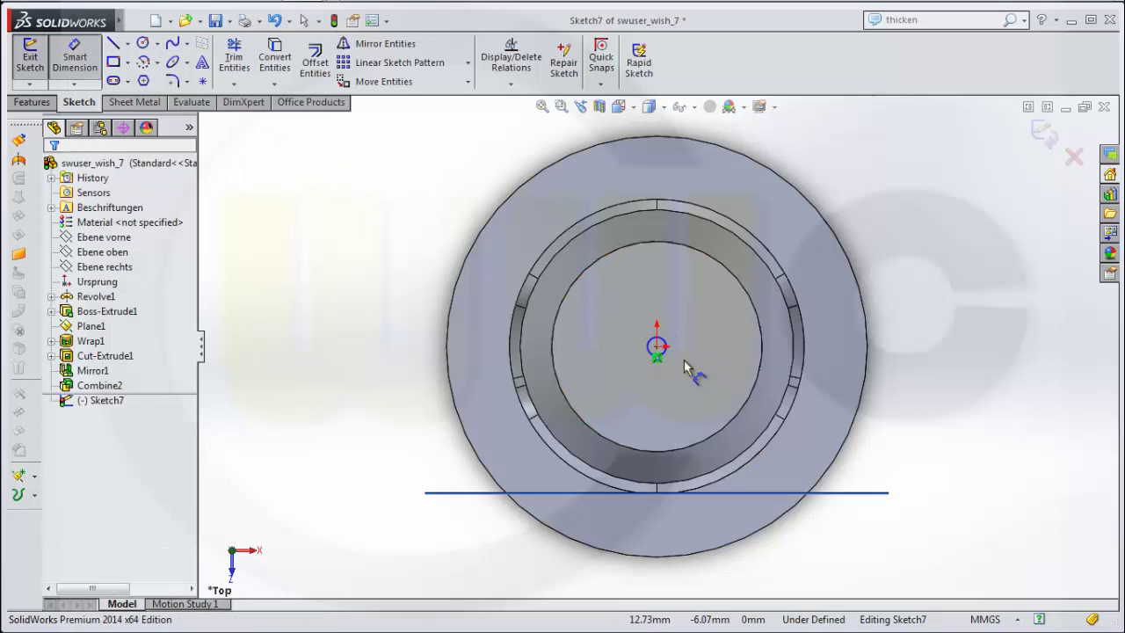
left_click(667, 362)
left_click(959, 354)
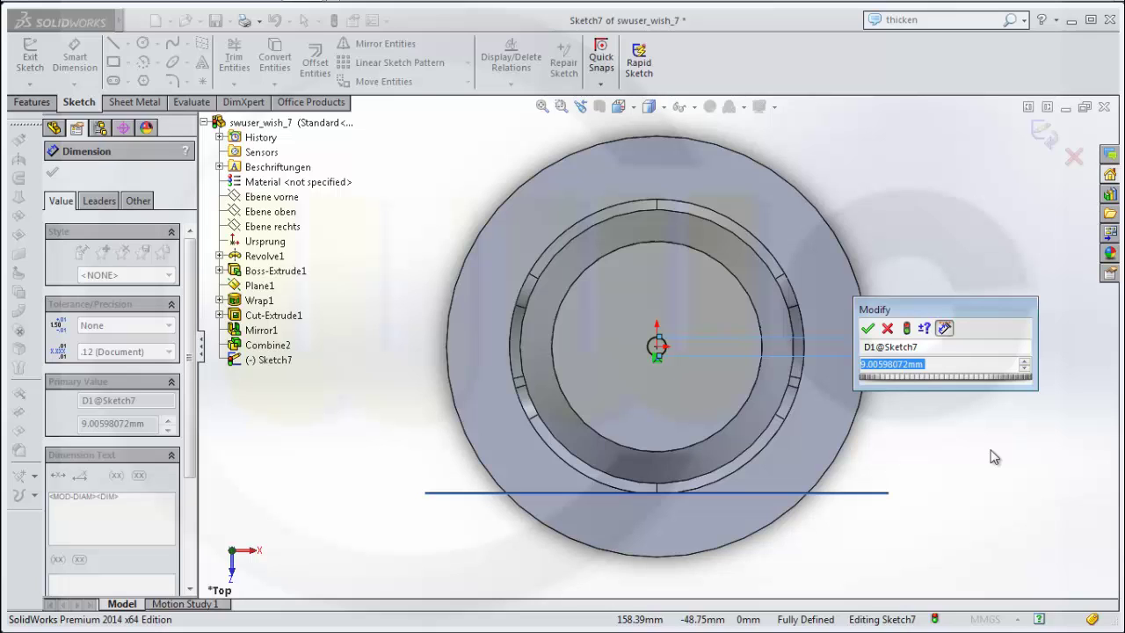
type("70")
key("Return")
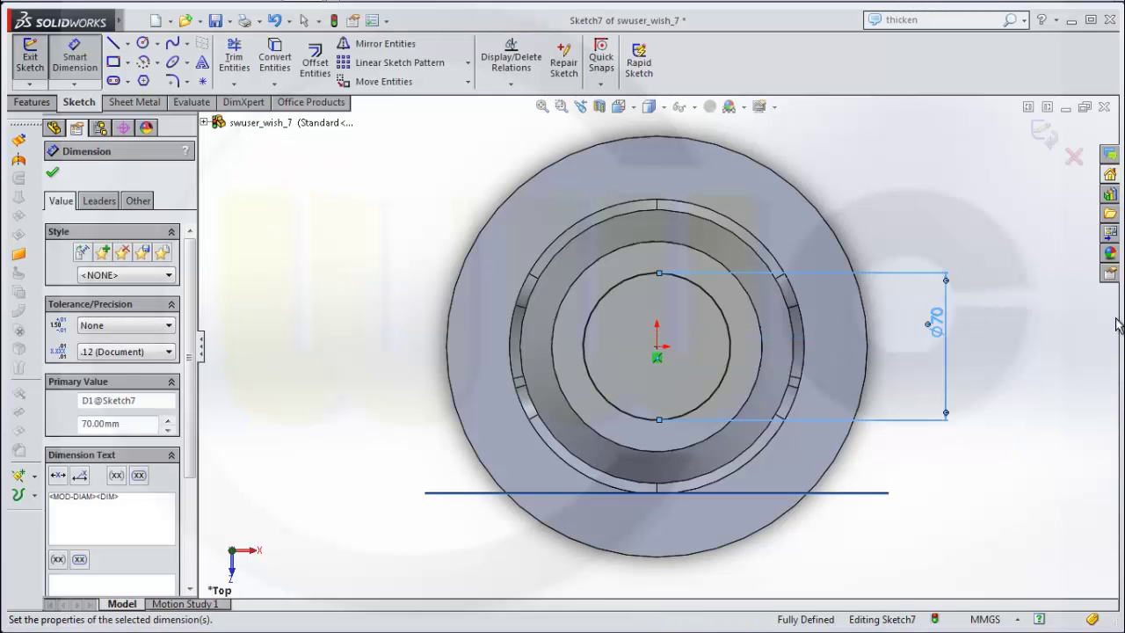
left_click(1044, 133)
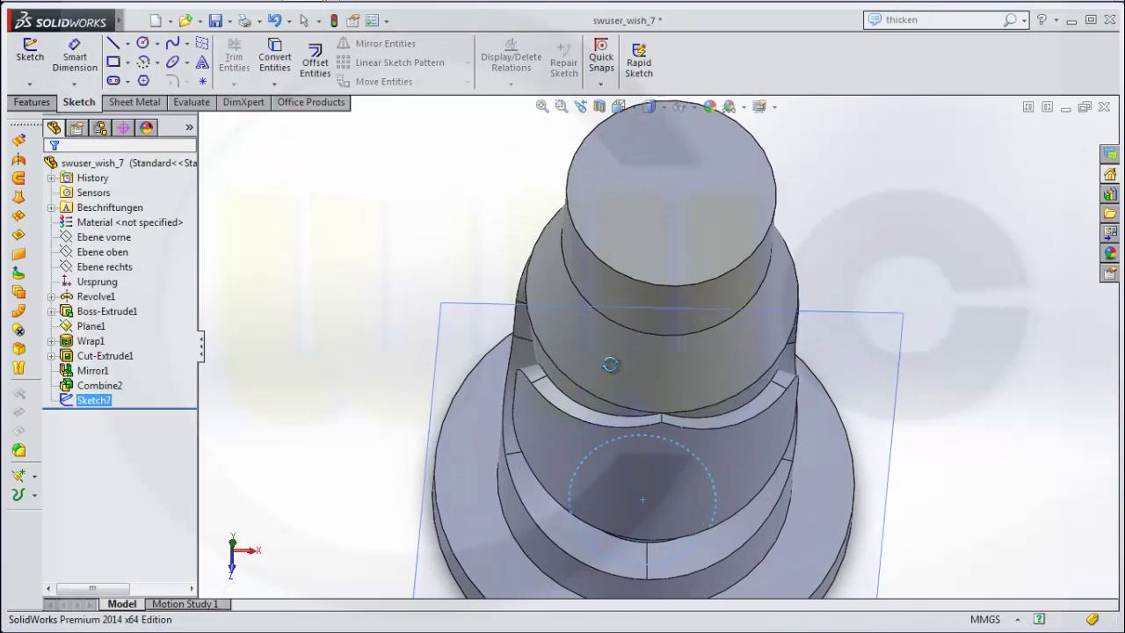
Try to cut-extrude the 70 mm circle from its sketch plane with the Through All end condition.
left_click(26, 102)
left_click(255, 62)
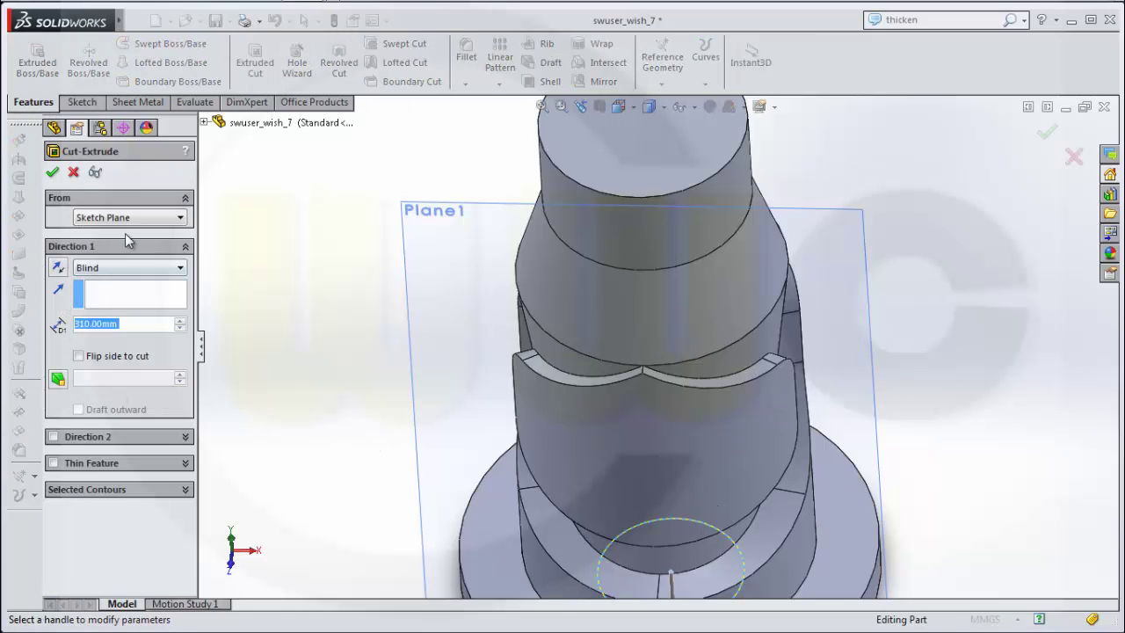
left_click(180, 268)
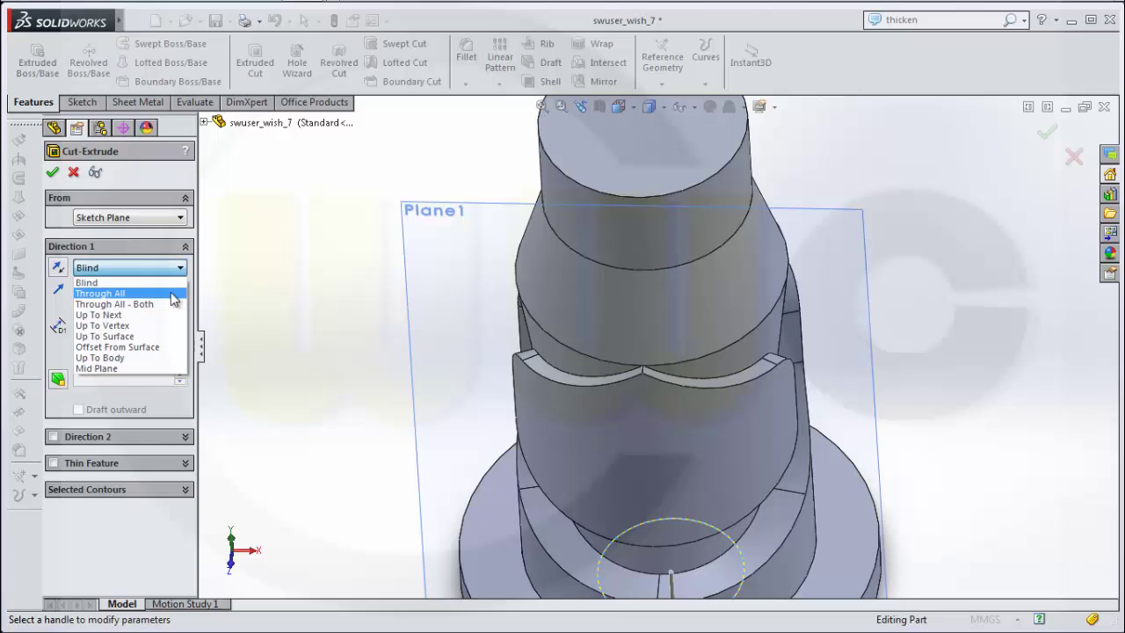
left_click(167, 294)
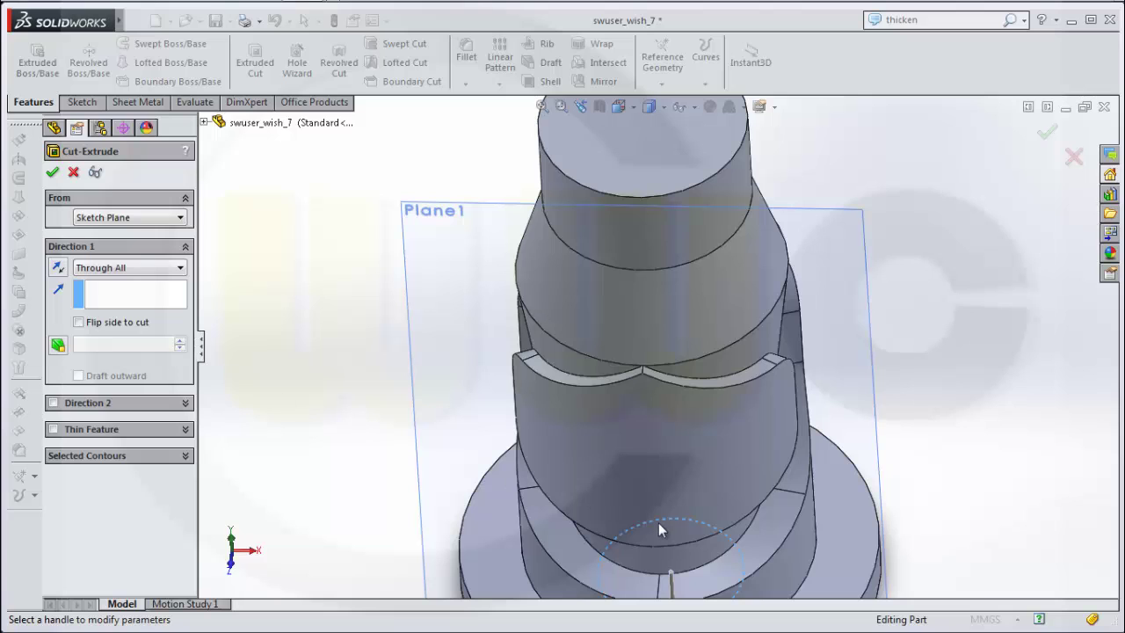
scroll(427, 469, "down", 1)
scroll(773, 440, "up", 3)
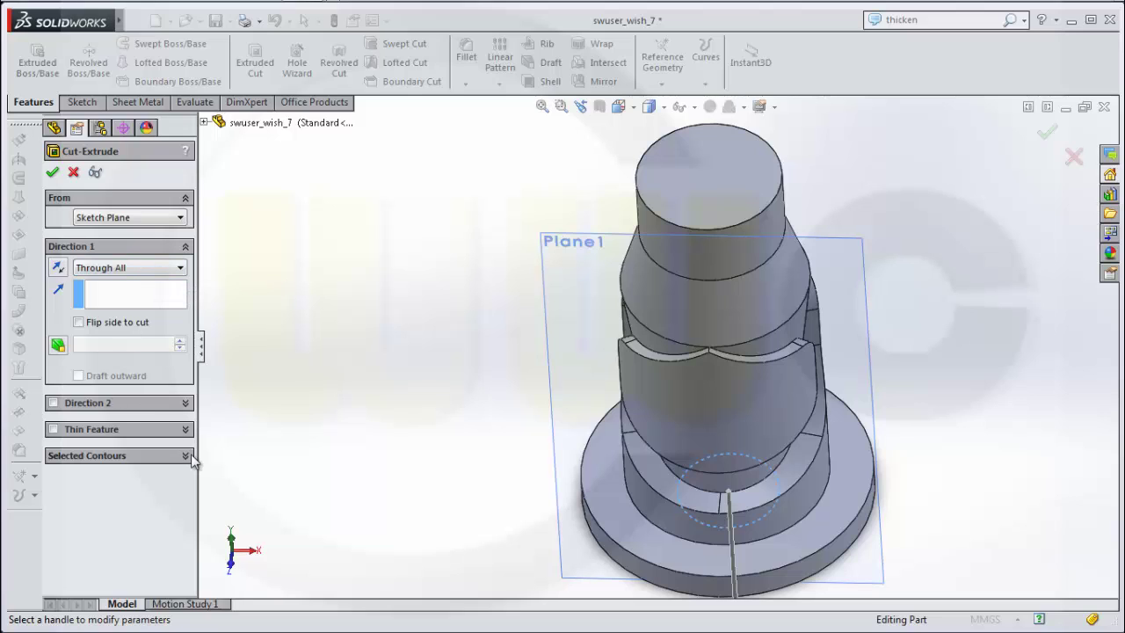
left_click(55, 173)
key("Escape")
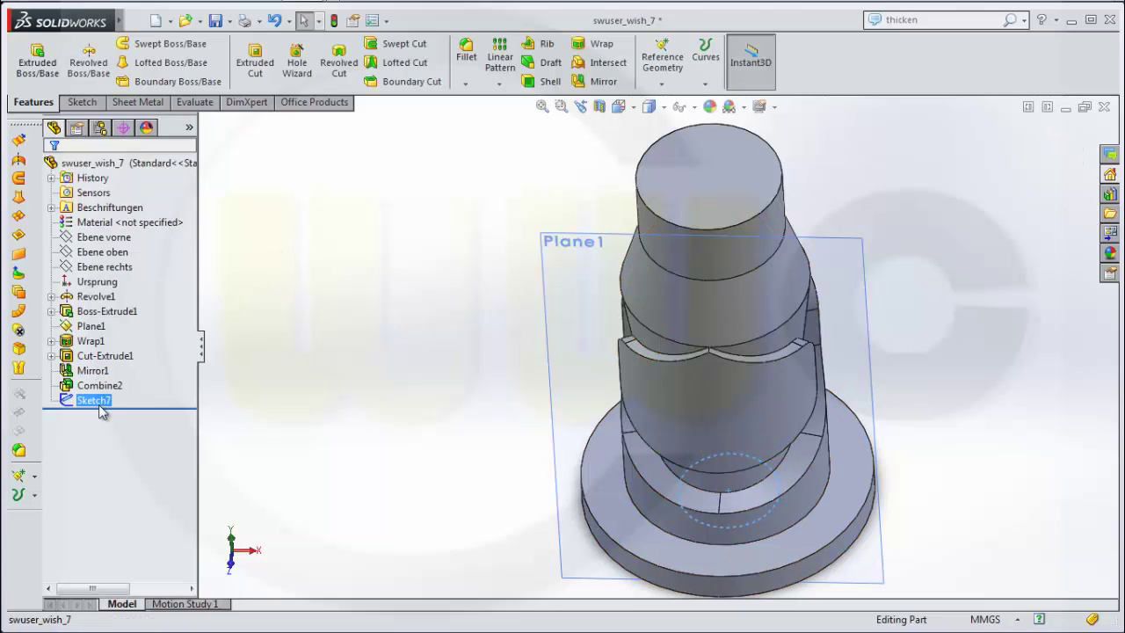
Cut-extrude the 70 mm circle's contour with a Blind depth of 310 mm in the reversed direction, up through the body.
left_click(94, 400)
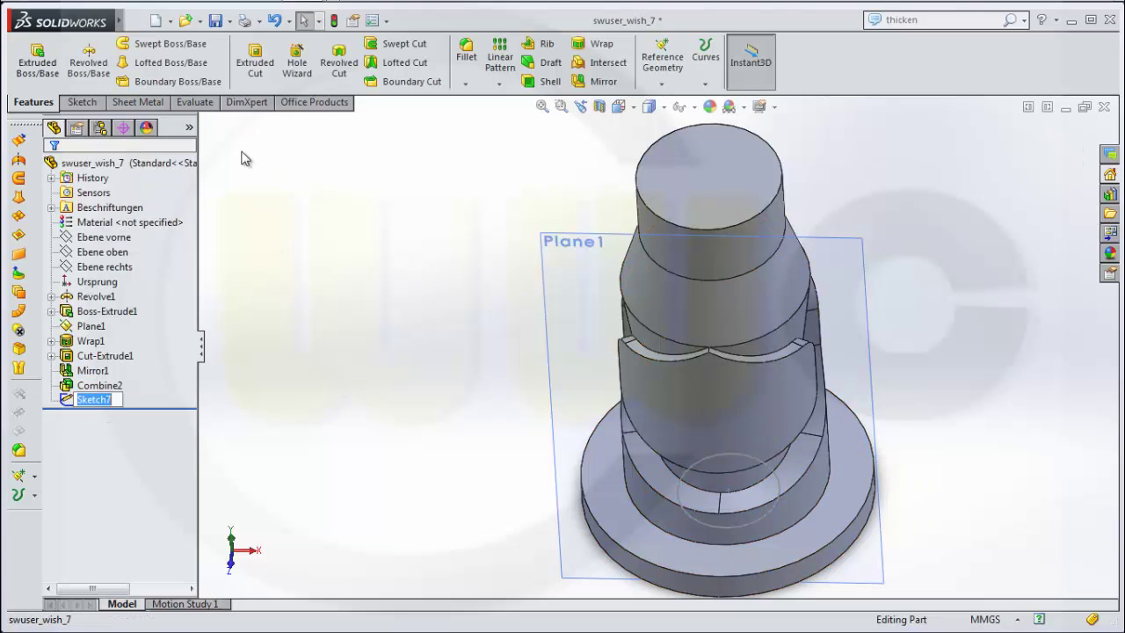
left_click(254, 58)
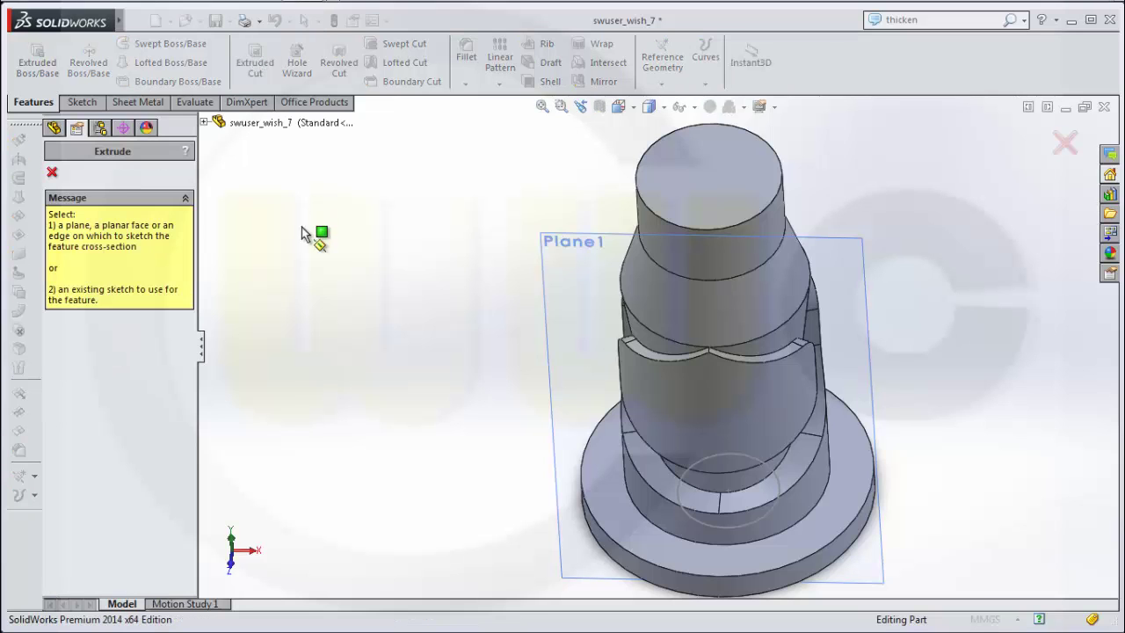
left_click(698, 522)
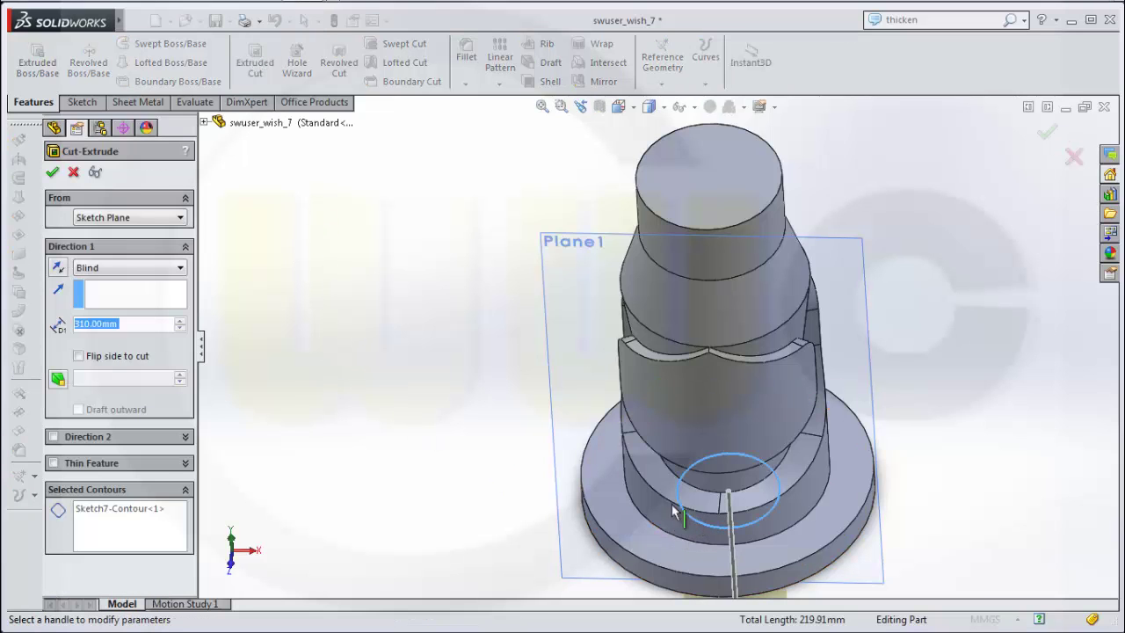
left_click(58, 268)
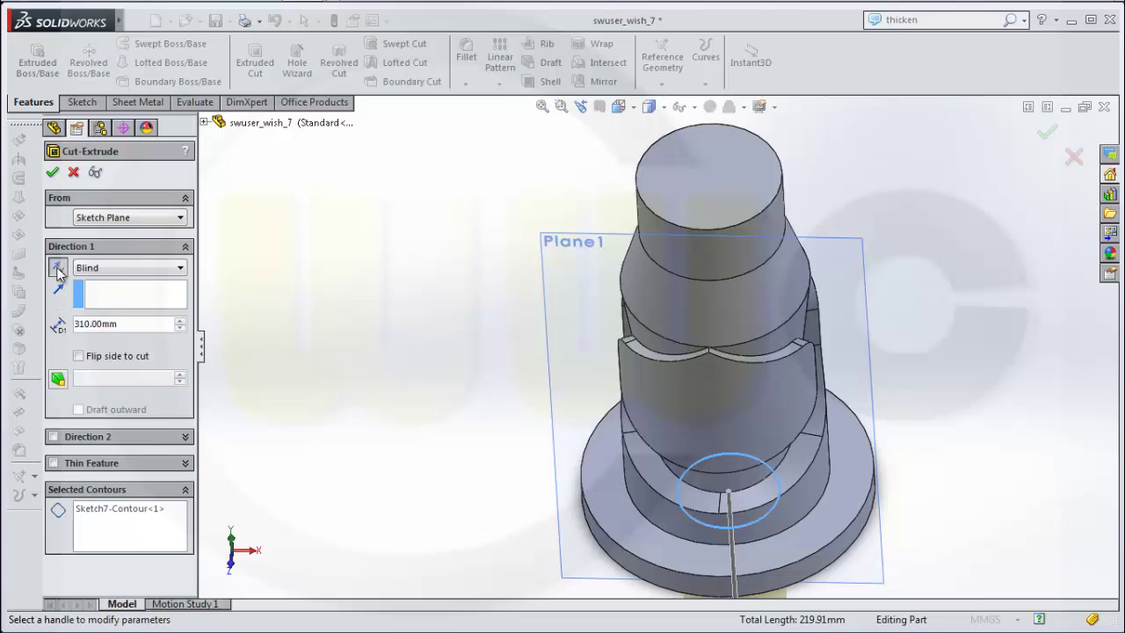
left_click(63, 174)
middle_click_drag(429, 250, 863, 294)
scroll(861, 298, "down", 2)
mouse_move(795, 385)
middle_mouse_down()
mouse_move(799, 360)
mouse_move(813, 369)
middle_mouse_up()
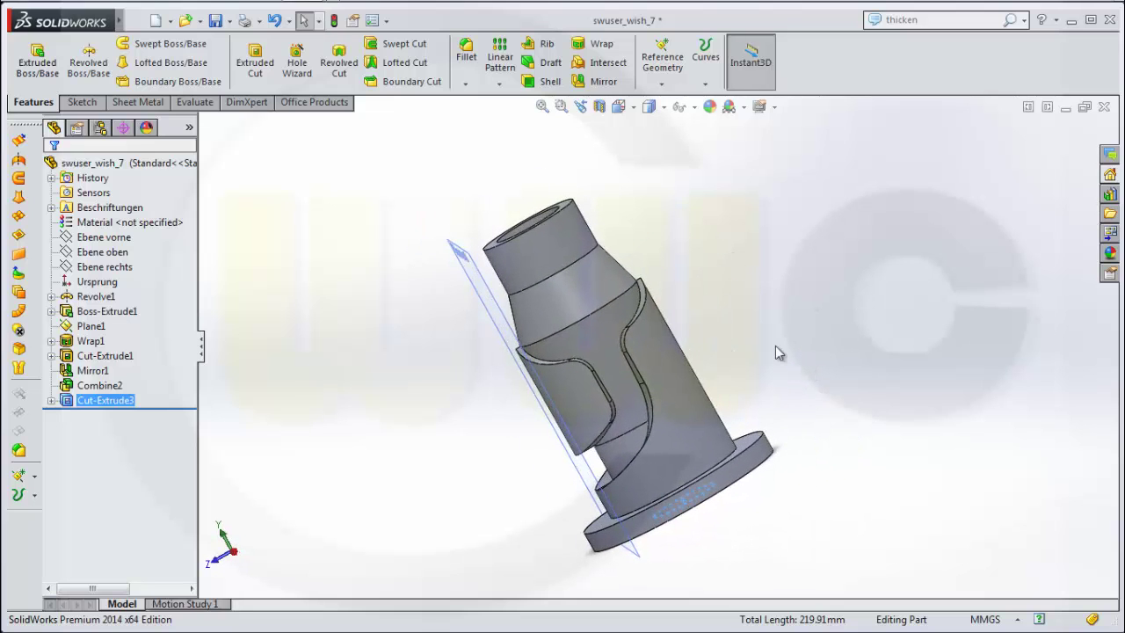